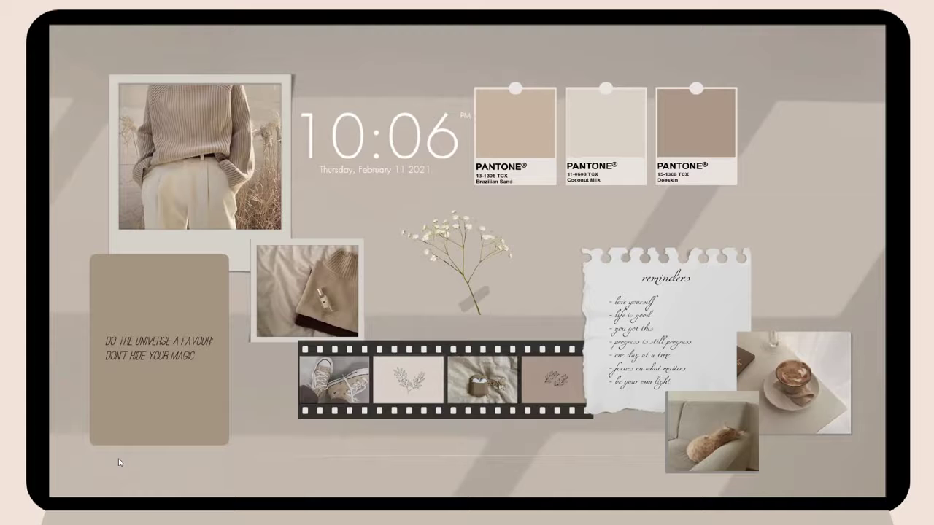
# Search the web in Chrome for "dotted page background for short bond paper"
pyautogui.moveTo(412, 491)
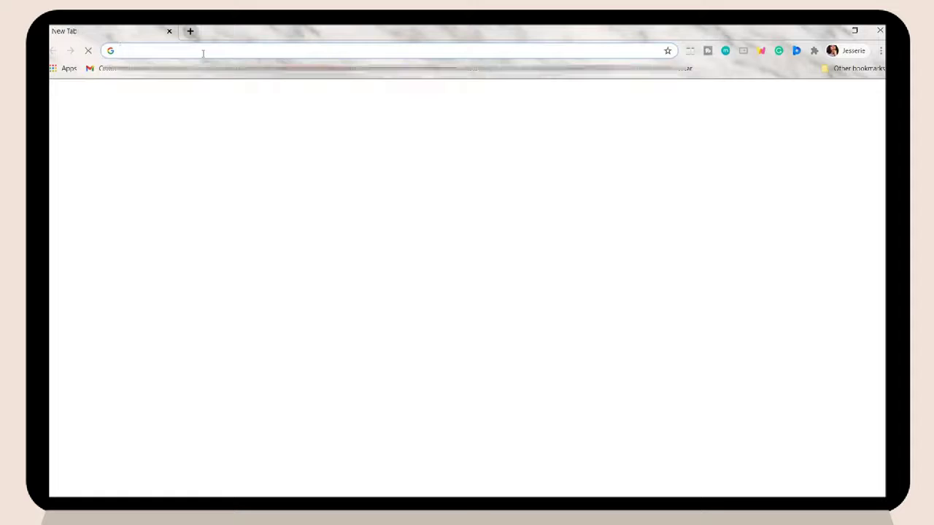
pyautogui.click(202, 52)
pyautogui.write('dotted page background for short bond paper')
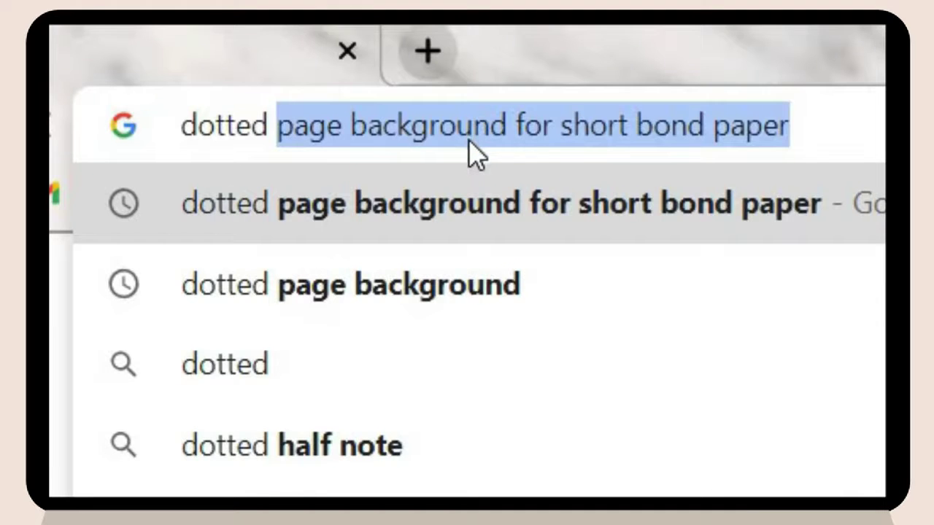
pyautogui.press('Return')
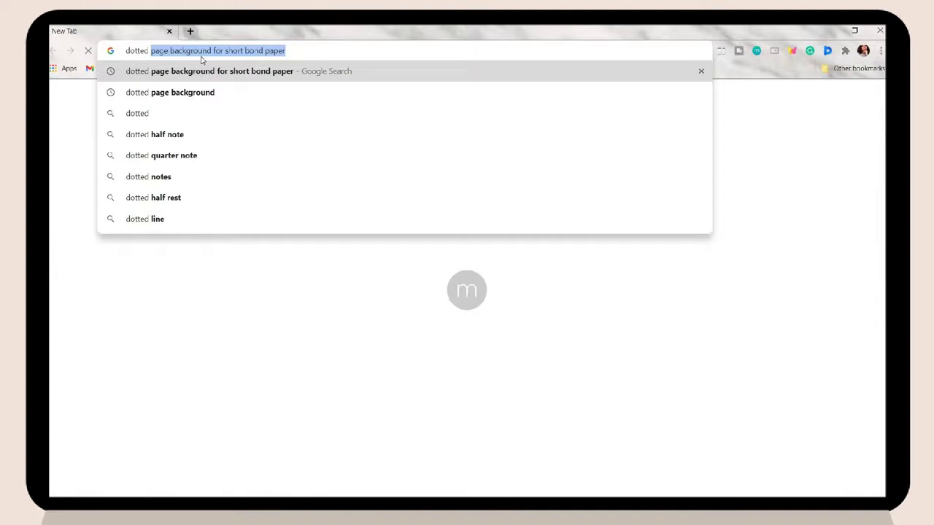
# Open the September Leather article "Free Printable Dot Grid Paper for Bullet Journal" from the results in a separate tab
pyautogui.rightClick(267, 229)
pyautogui.click(314, 233)
pyautogui.hotkey('ctrl', 'Tab')
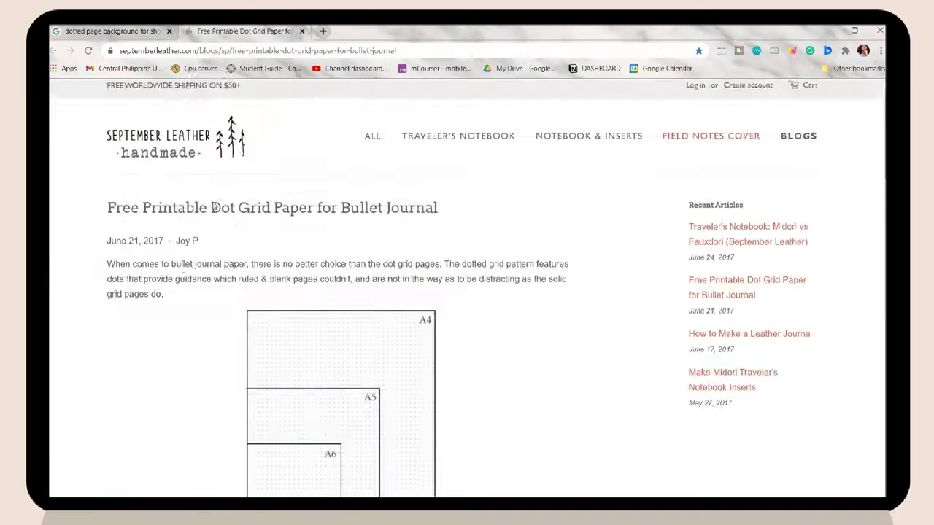
# Download the A4 Size dot grid paper and save it as the PDF dot_grid_pages_a4 in Downloads
pyautogui.scroll(-4, 183, 244)
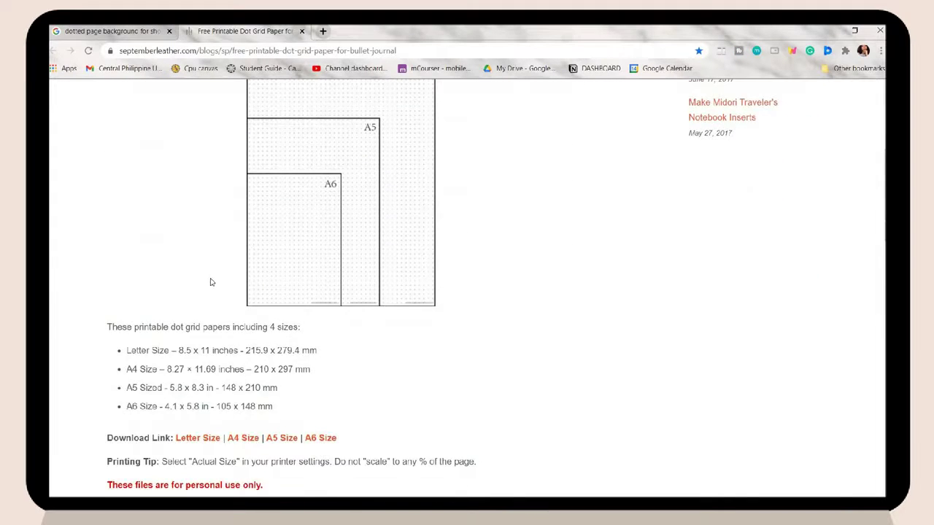
pyautogui.scroll(-2, 190, 259)
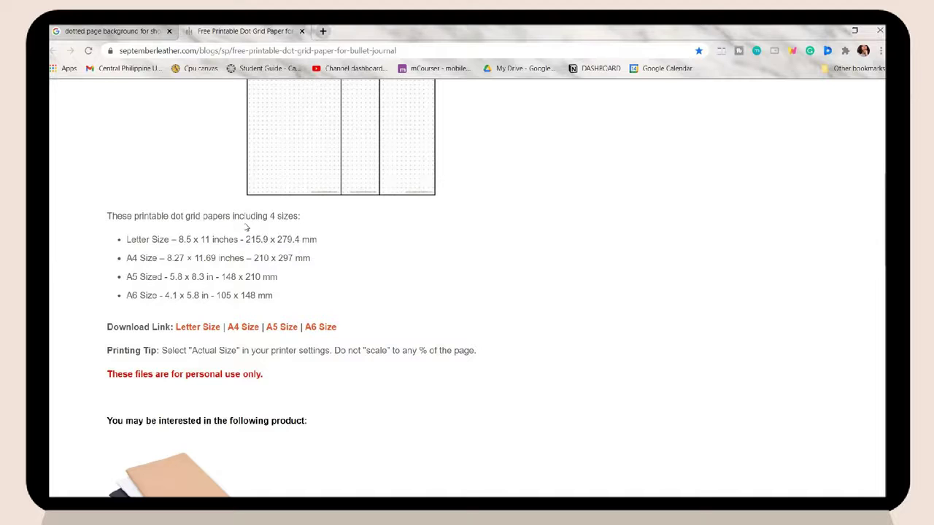
pyautogui.click(236, 327)
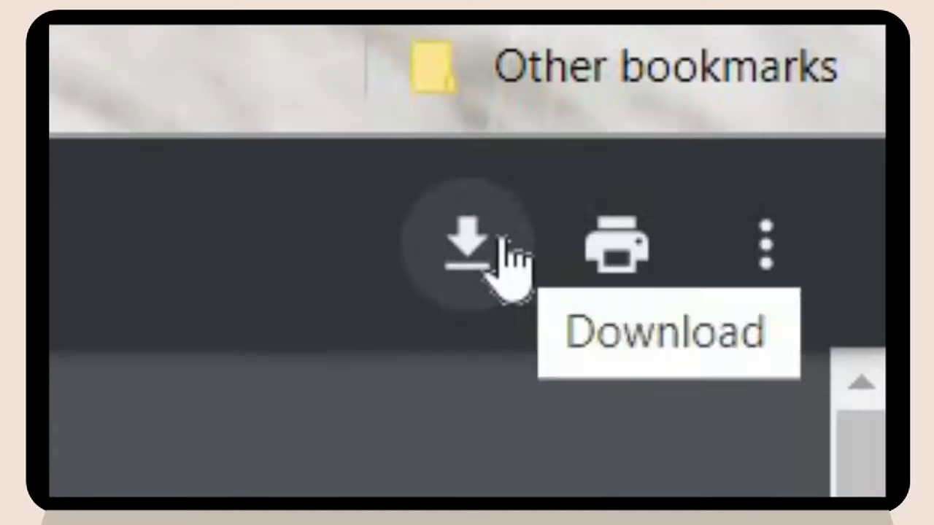
pyautogui.click(834, 95)
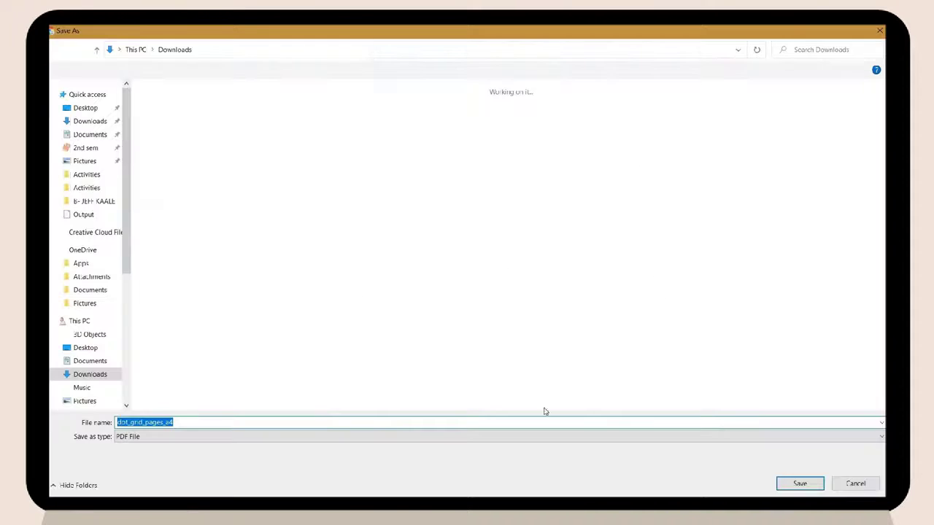
pyautogui.press('Return')
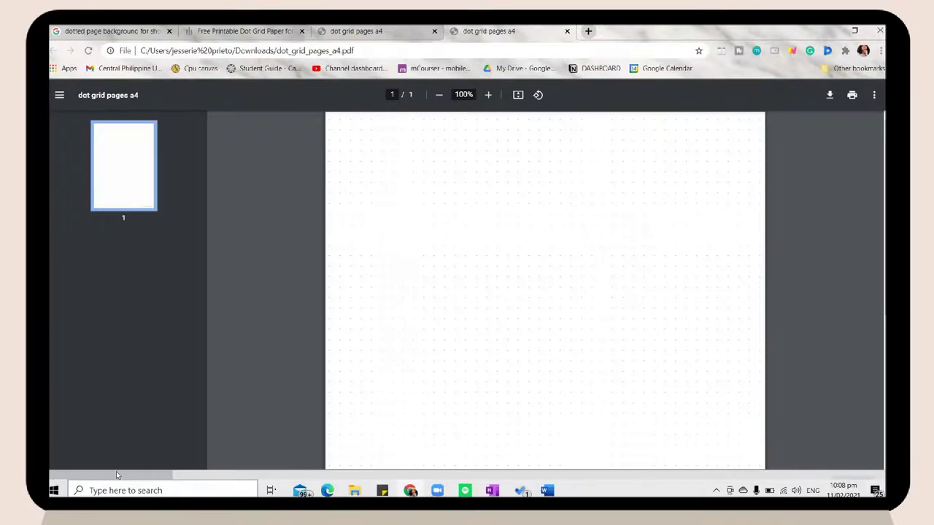
# Open the downloaded dot grid PDF in the PDF editor, convert it to an image and save it
pyautogui.click(116, 474)
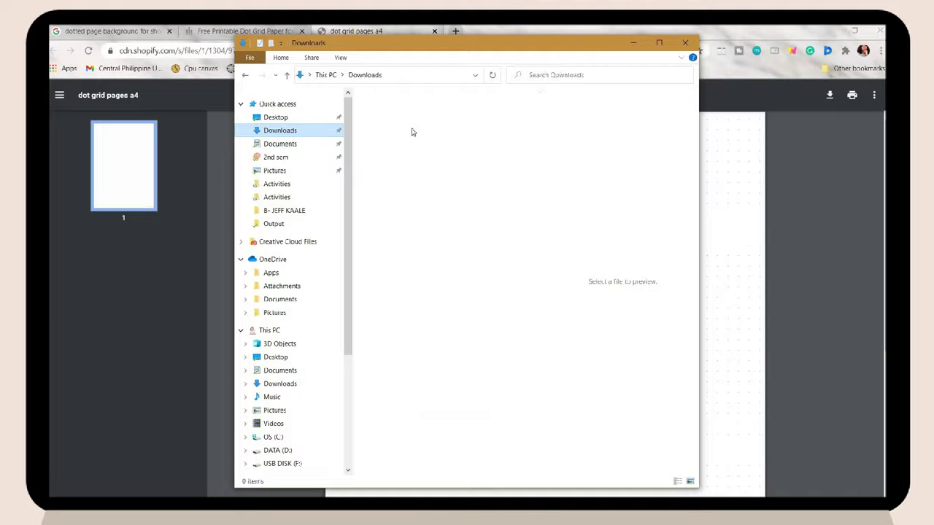
pyautogui.click(405, 132)
pyautogui.doubleClick(405, 132)
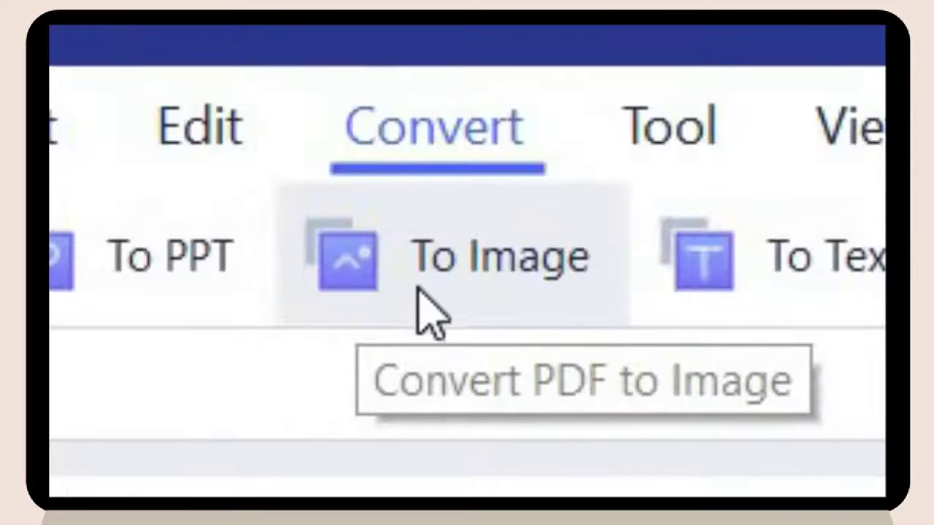
pyautogui.click(421, 73)
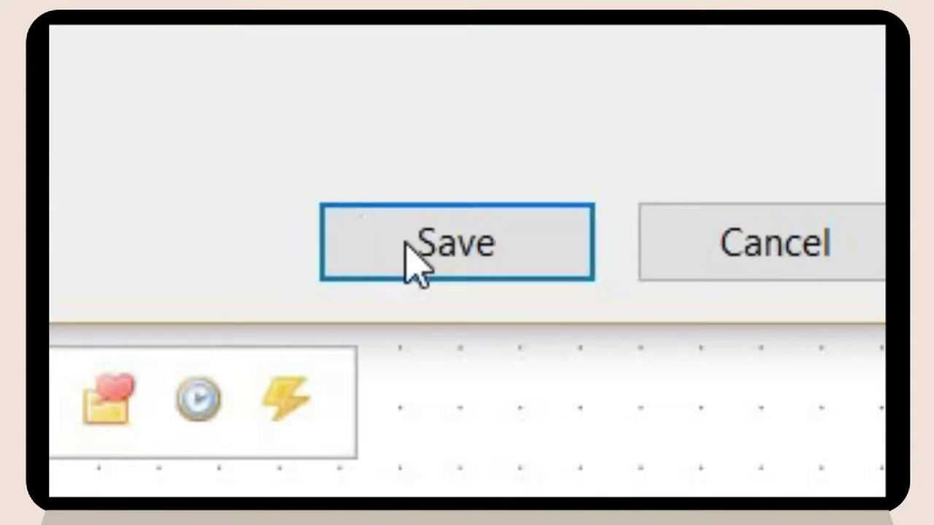
pyautogui.click(409, 247)
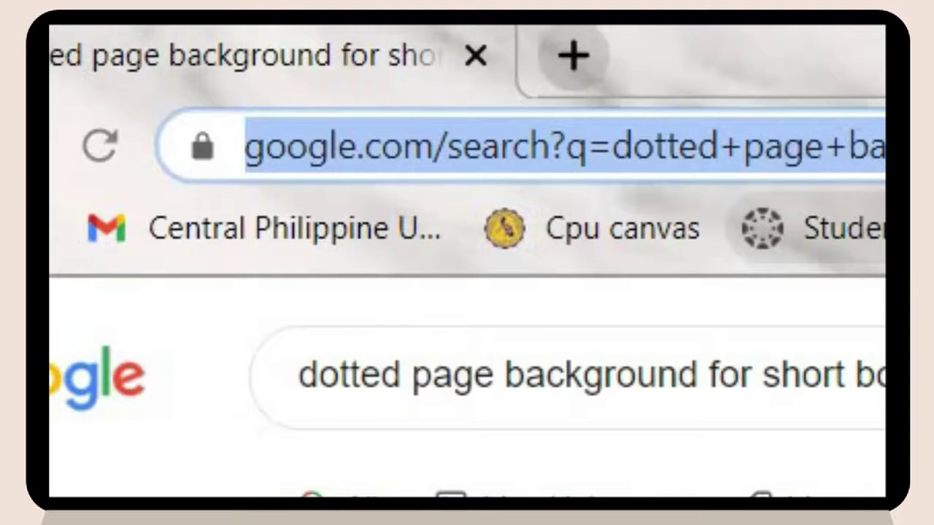
# Go to Color Hunt and switch from the liked palettes to the main palette page
pyautogui.write('color')
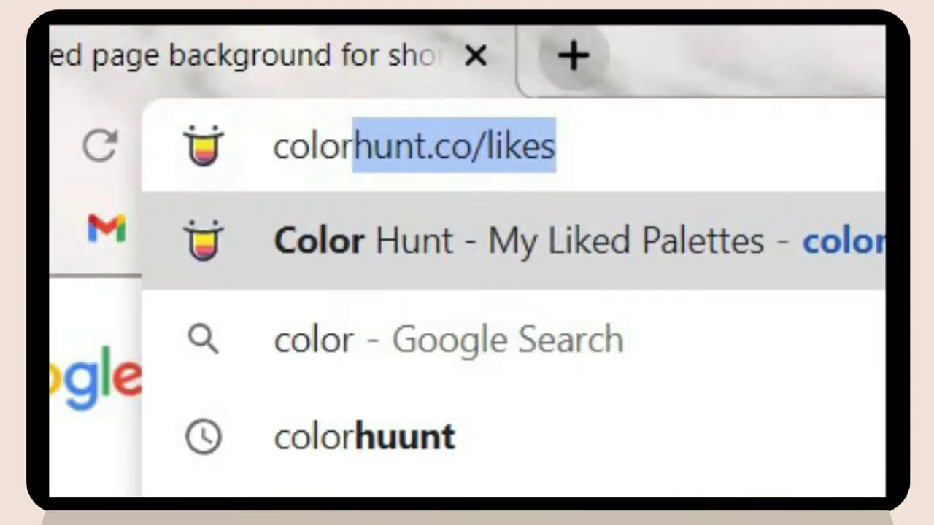
pyautogui.press('Return')
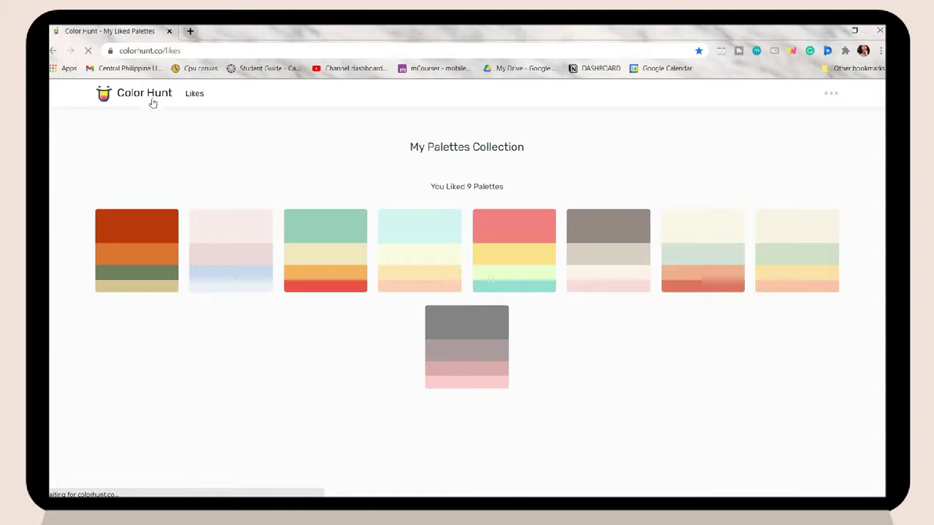
pyautogui.click(151, 101)
# Browse the newest palettes, filter them by the Bright collection and look through the matching palettes
pyautogui.scroll(-8, 467, 277)
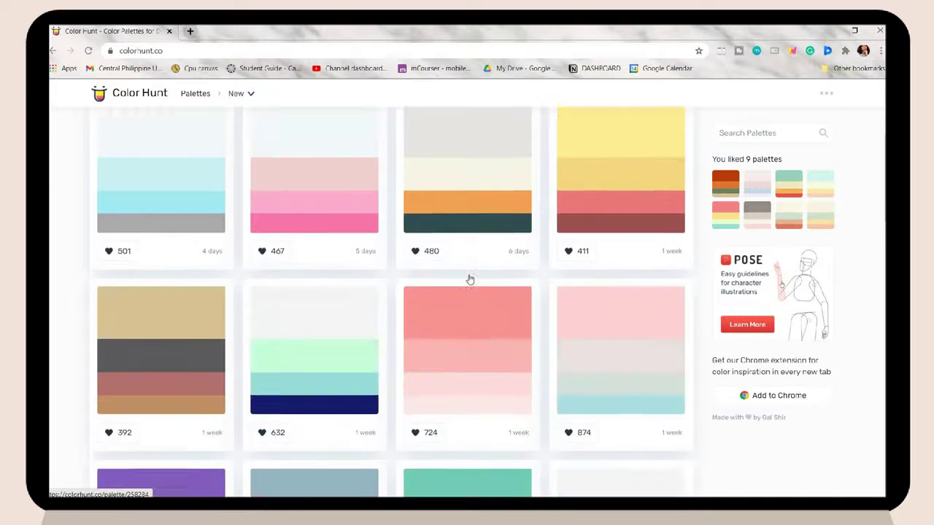
pyautogui.scroll(-10, 469, 280)
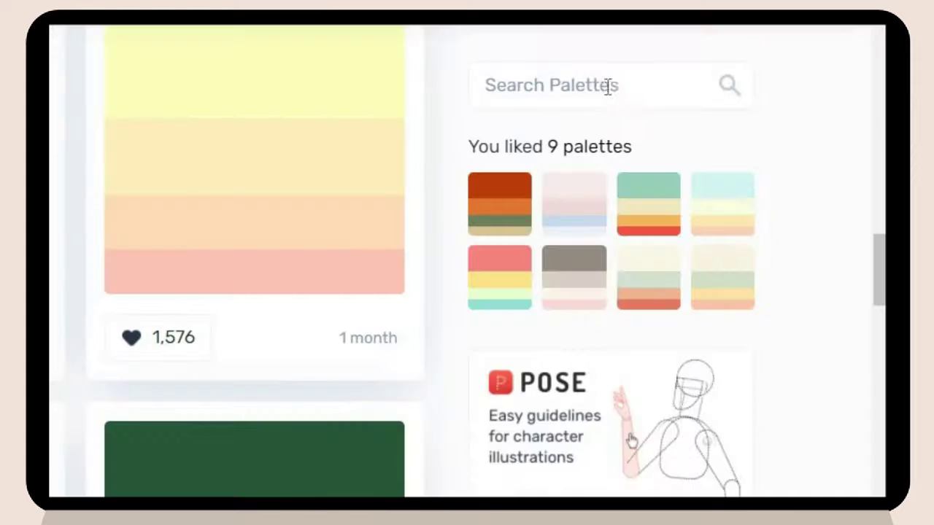
pyautogui.click(772, 133)
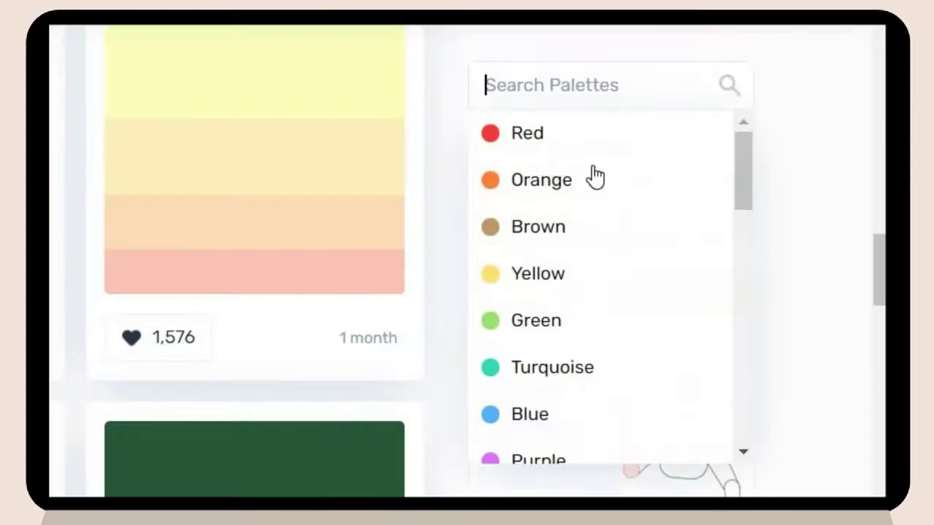
pyautogui.scroll(-1, 776, 197)
pyautogui.scroll(-7, 614, 232)
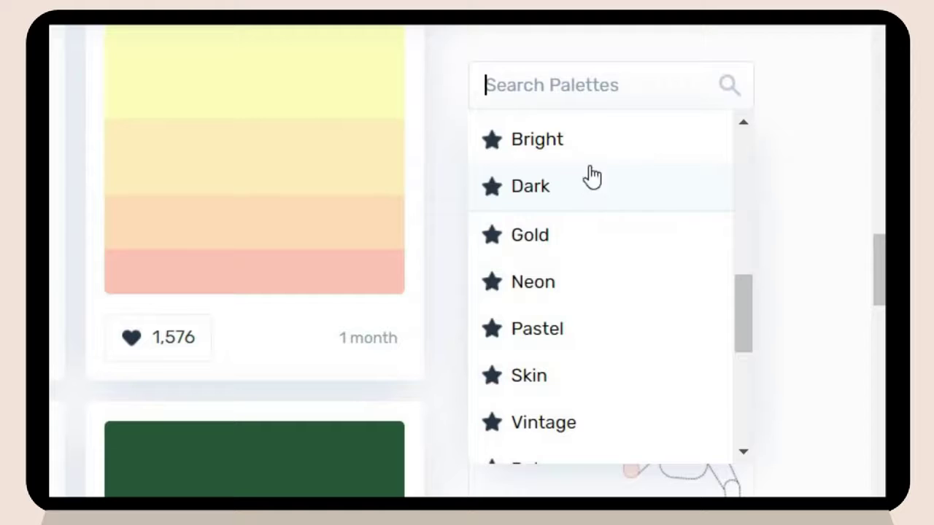
pyautogui.click(537, 140)
pyautogui.scroll(-3, 529, 290)
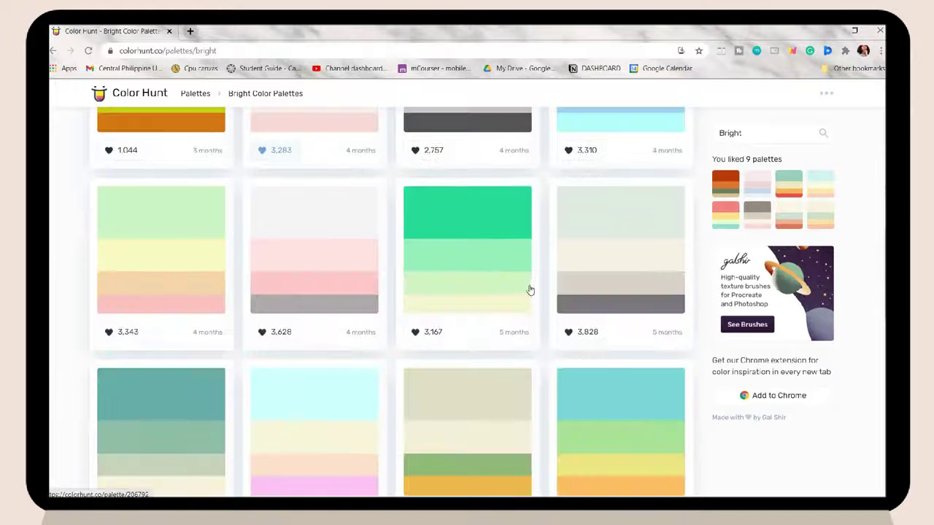
pyautogui.scroll(-2, 531, 292)
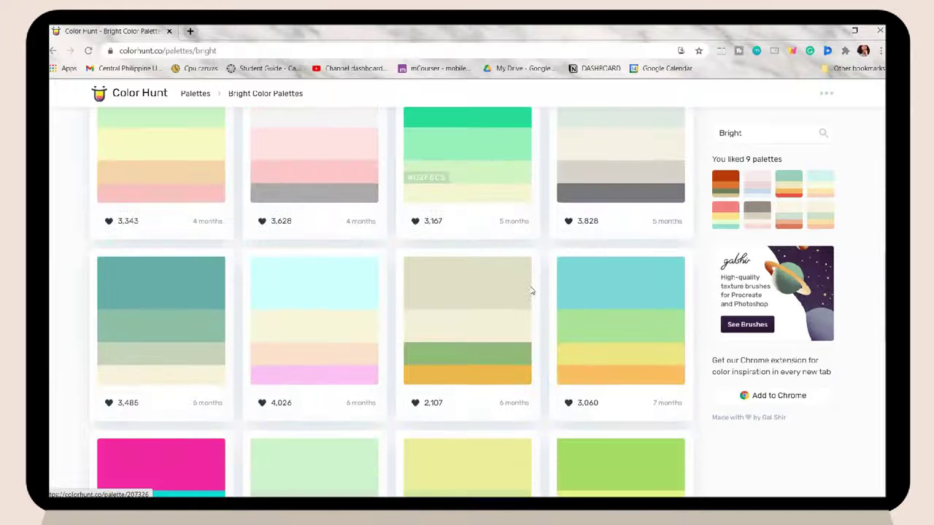
pyautogui.scroll(-2, 531, 291)
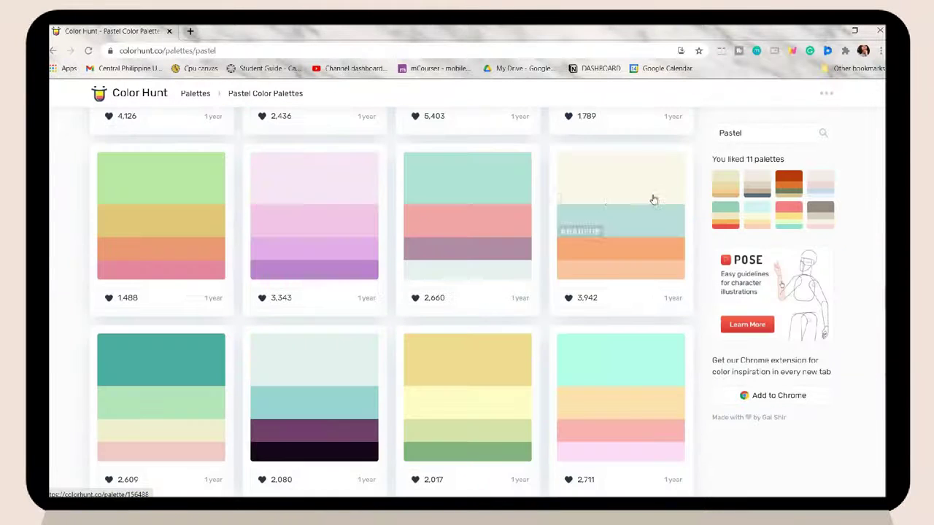
# Like the cream, blue and orange palette and the beige and light-blue palette among the Pastel ones, and open the latter
pyautogui.click(583, 298)
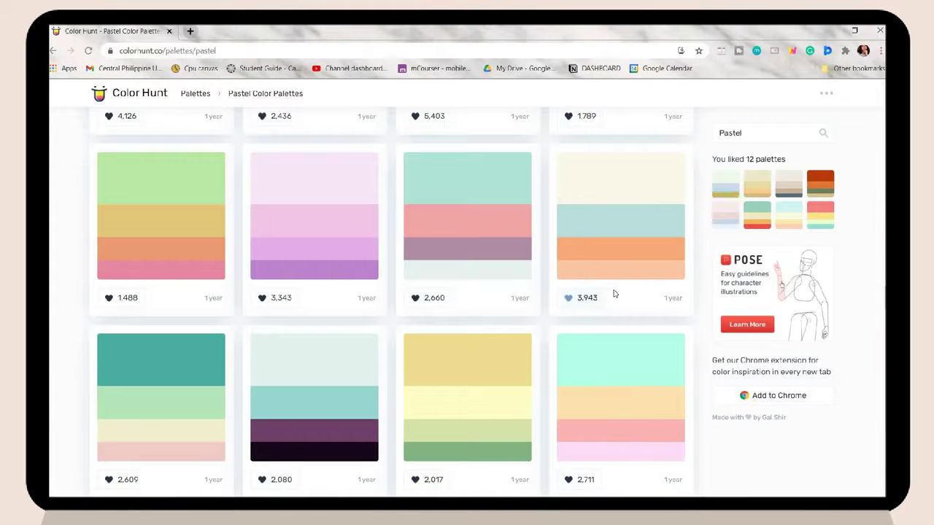
pyautogui.scroll(-3, 606, 295)
pyautogui.scroll(-1, 511, 319)
pyautogui.click(263, 378)
pyautogui.scroll(-1, 264, 378)
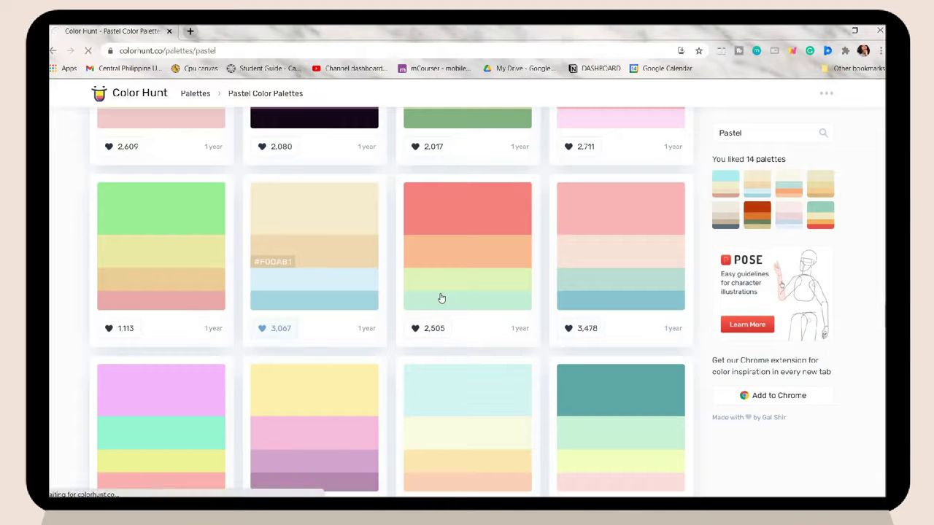
pyautogui.click(254, 284)
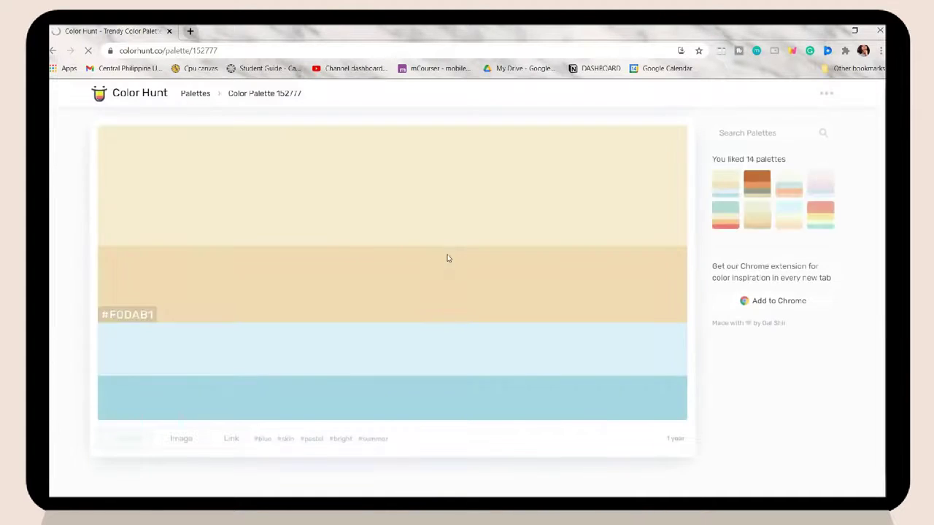
# Open Pinterest in a new tab and search for "aesthetic printable journal stickers"
pyautogui.hotkey('ctrl', 't')
pyautogui.click(203, 46)
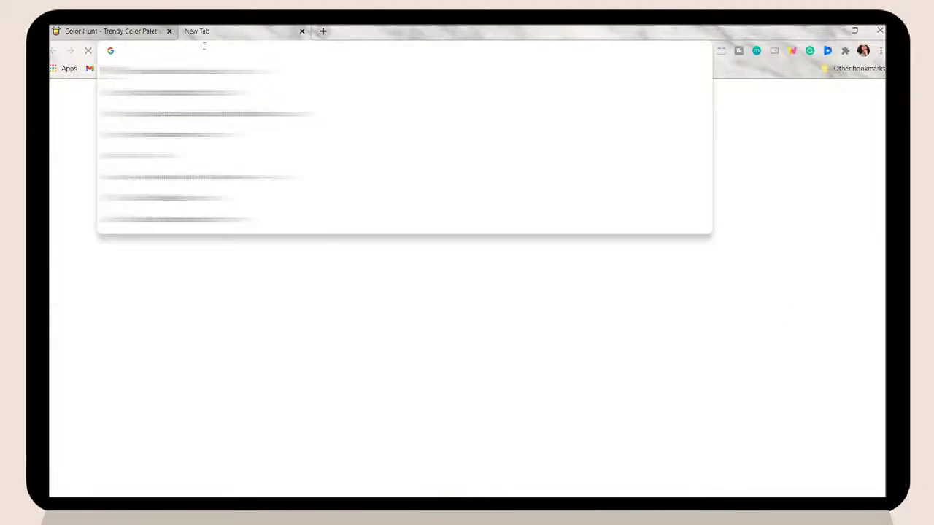
pyautogui.write('pinteresr')
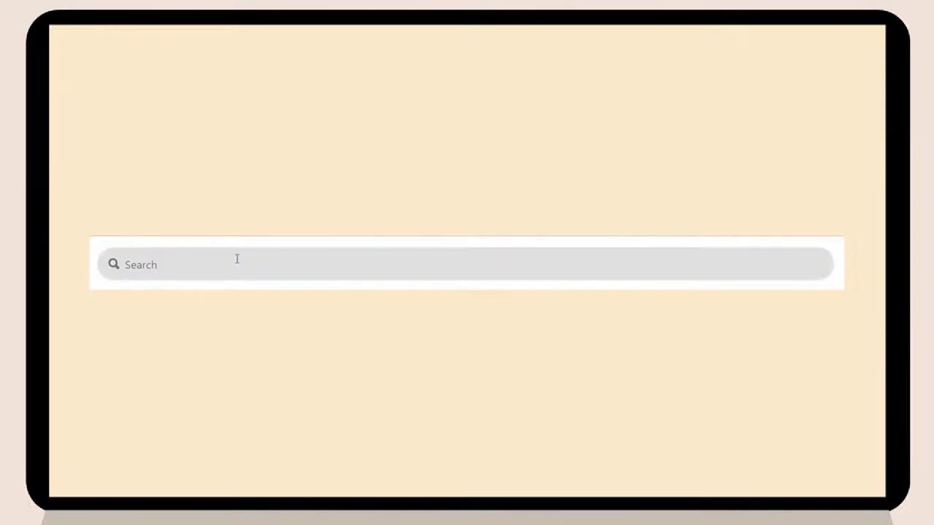
pyautogui.click(235, 255)
pyautogui.write('aesthetic printable journal stickers')
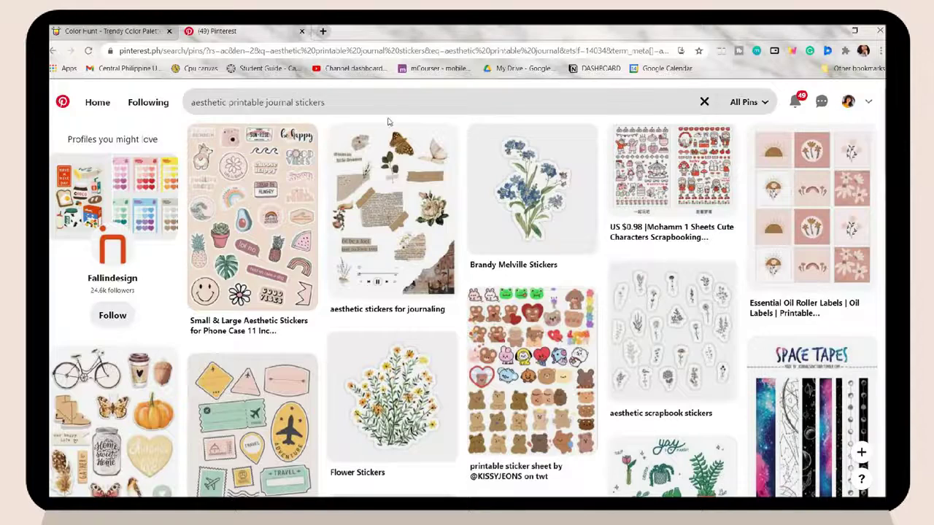
# Open the "aesthetic stickers for journaling" pin and download its image
pyautogui.click(411, 188)
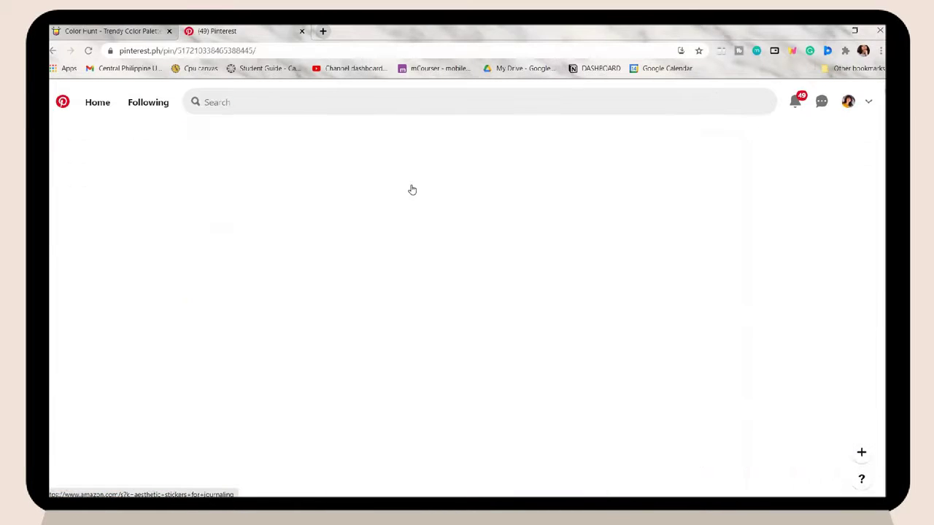
pyautogui.scroll(-8, 703, 265)
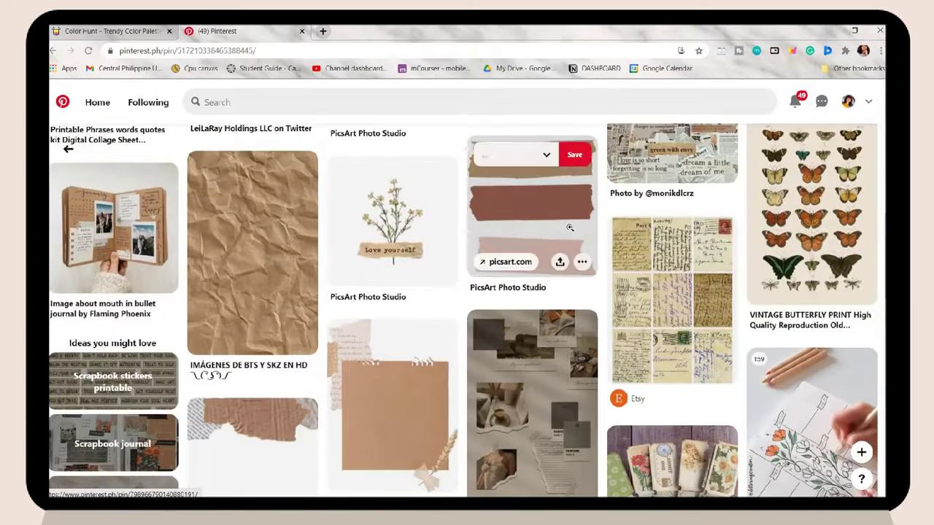
pyautogui.scroll(-3, 570, 228)
pyautogui.scroll(10, 495, 160)
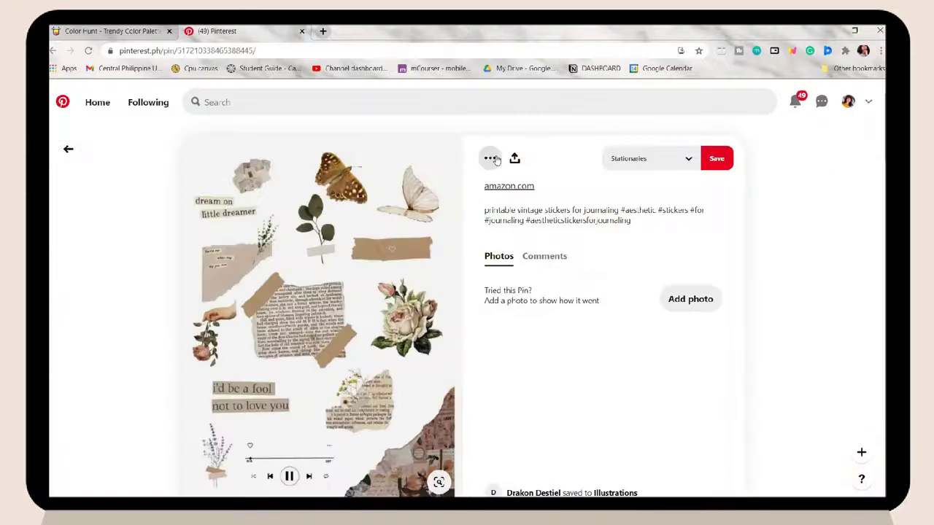
pyautogui.click(489, 157)
pyautogui.click(483, 186)
# Browse the pins similar to the vintage stickers, open the taped grid-paper pin and download its image
pyautogui.scroll(-8, 595, 314)
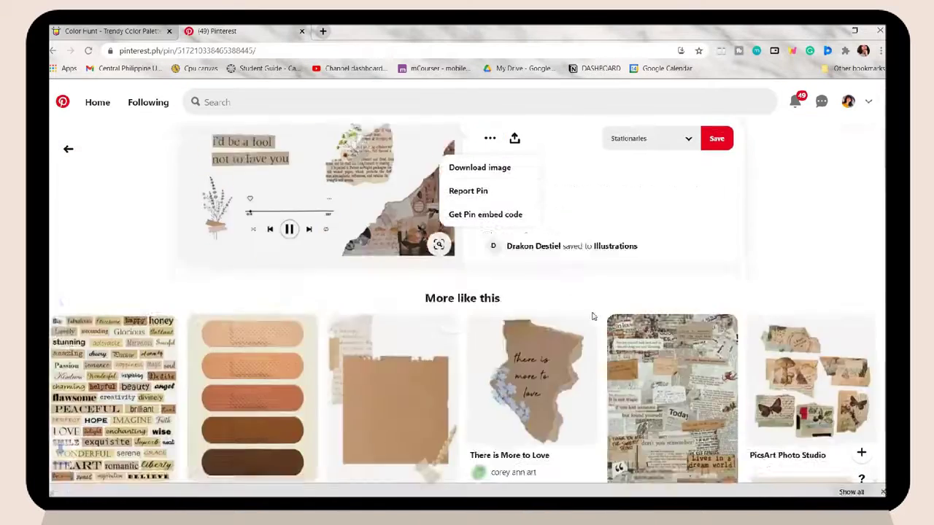
pyautogui.scroll(-10, 593, 313)
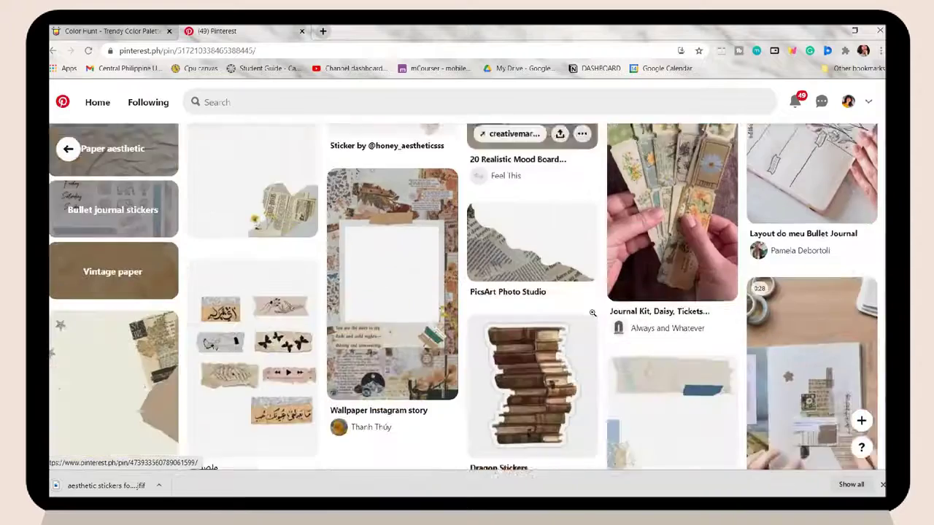
pyautogui.scroll(2, 592, 314)
pyautogui.scroll(-3, 593, 314)
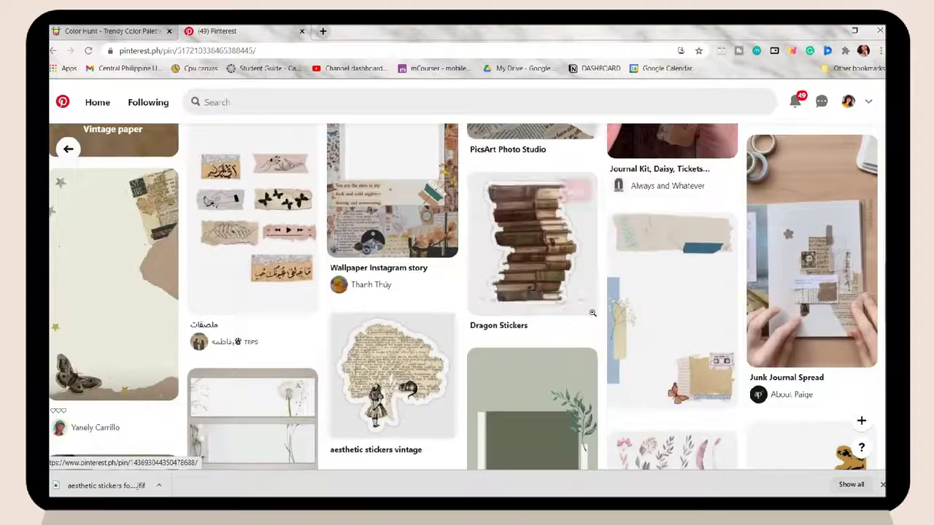
pyautogui.click(310, 220)
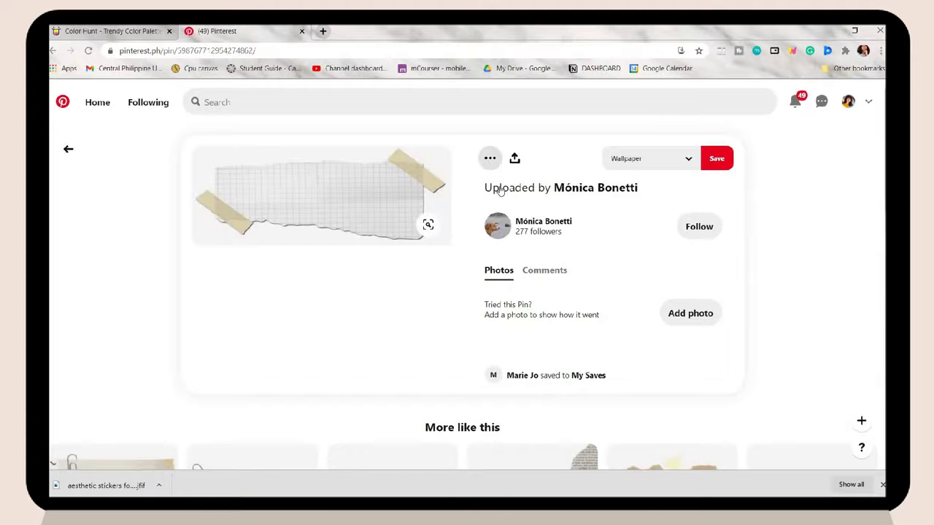
pyautogui.click(489, 159)
pyautogui.click(501, 190)
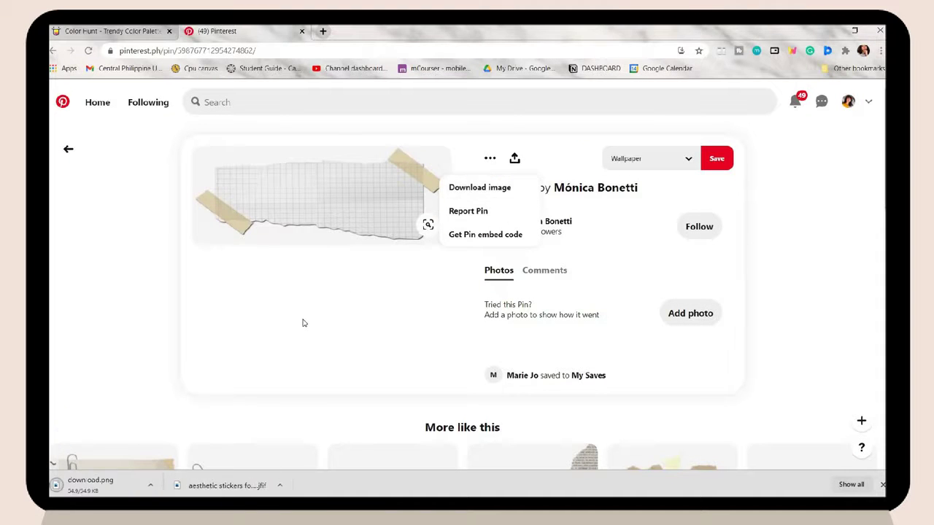
# Open fontspace.com in a new browser tab
pyautogui.hotkey('ctrl', 't')
pyautogui.write('fontspace.co')
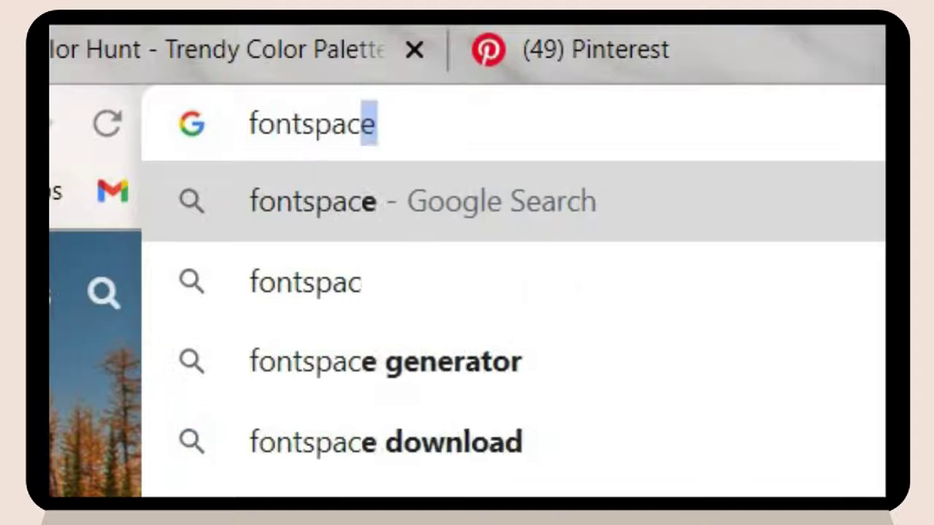
pyautogui.write('m')
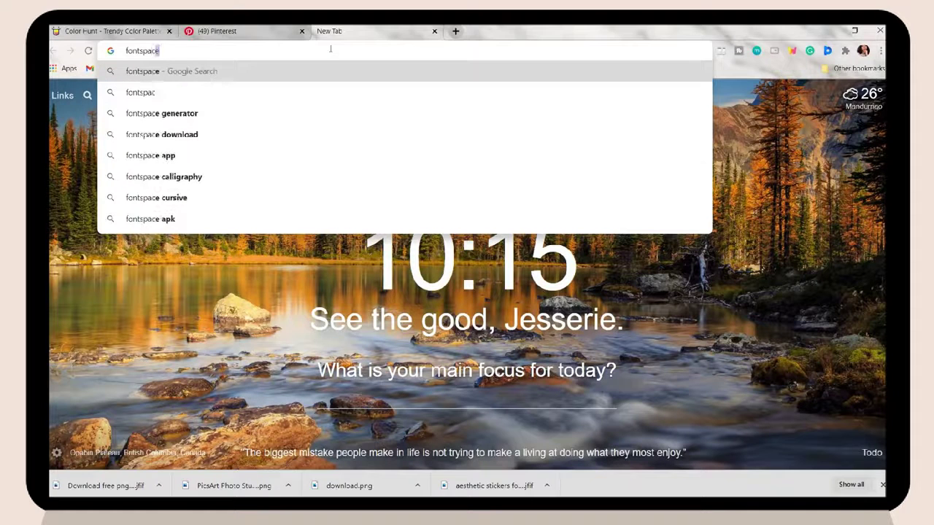
pyautogui.write('.com')
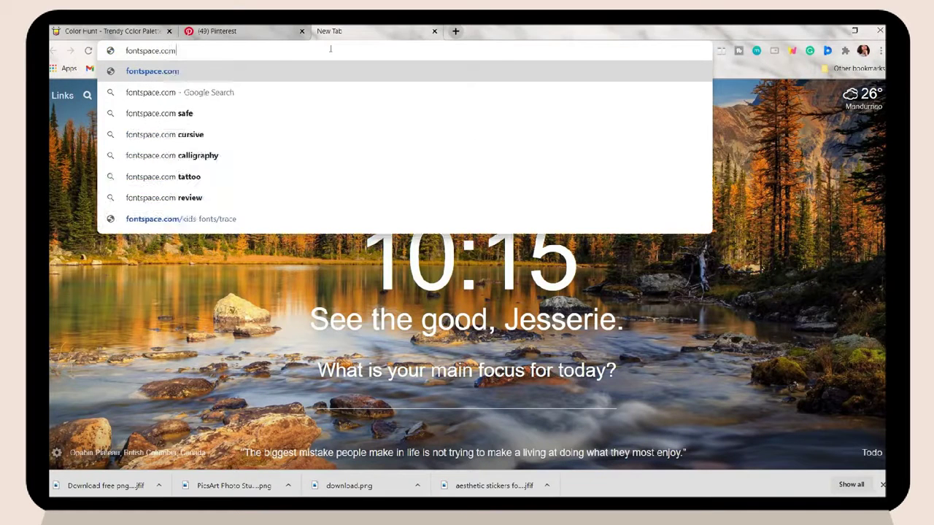
pyautogui.press('Return')
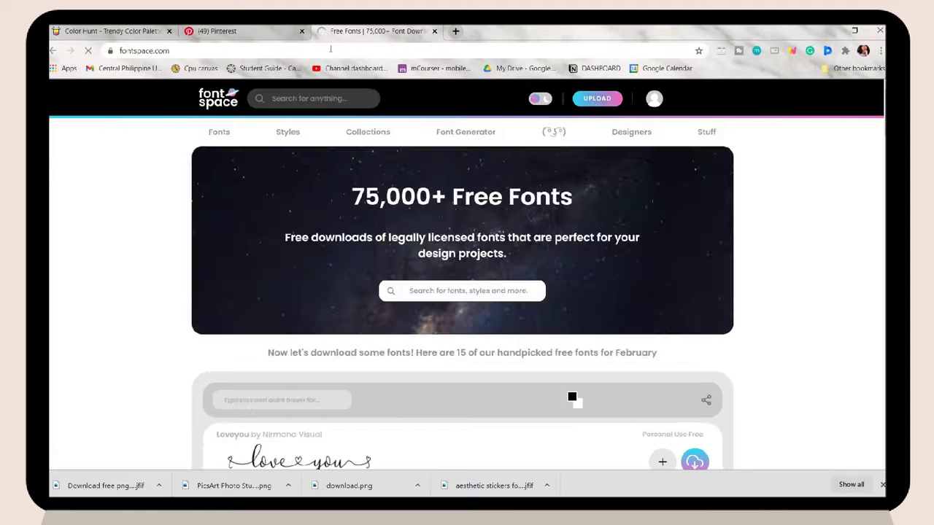
# Search FontSpace for "calligraphy" and preview the resulting fonts with the text "hello"
pyautogui.click(313, 103)
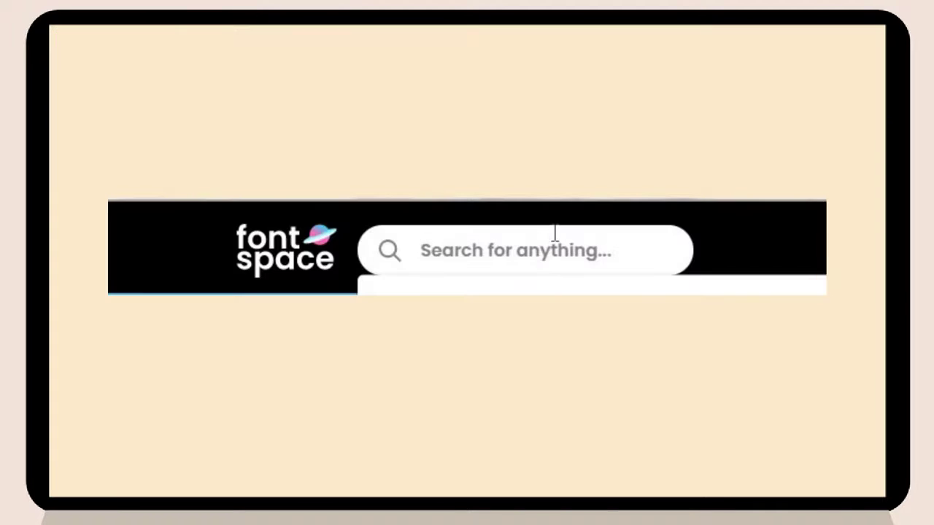
pyautogui.write('calligraphy')
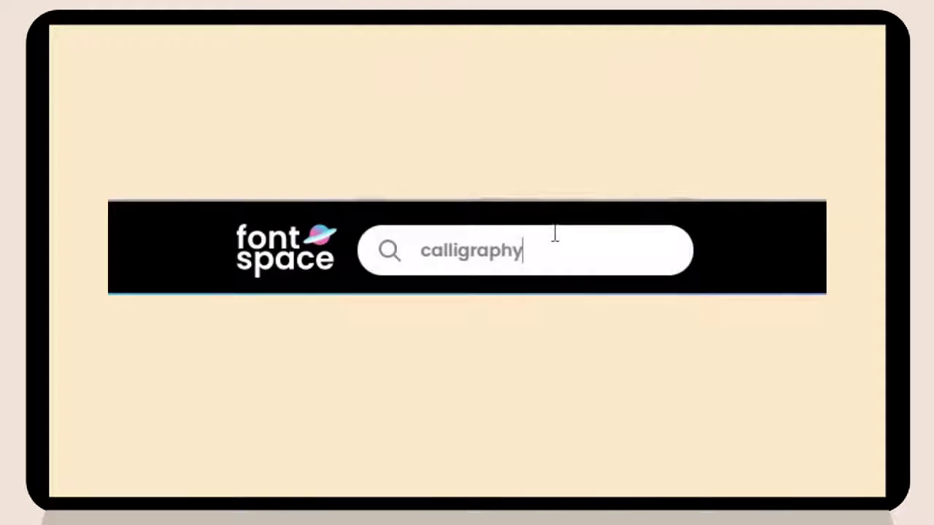
pyautogui.press('Return')
pyautogui.scroll(-3, 305, 300)
pyautogui.scroll(-6, 370, 357)
pyautogui.click(312, 137)
pyautogui.write('hello')
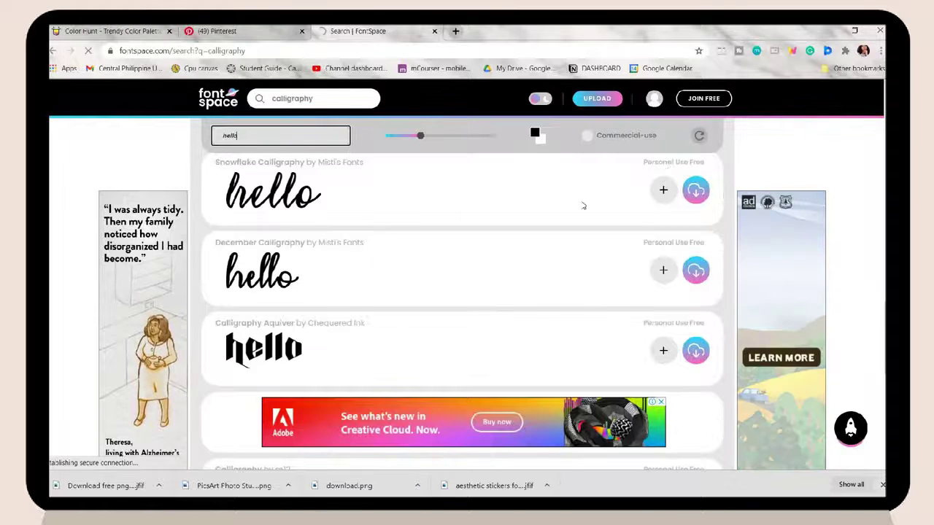
# Download the Stylish Calligraphy font by Misti's Fonts from the calligraphy results
pyautogui.scroll(-10, 309, 310)
pyautogui.scroll(-3, 310, 309)
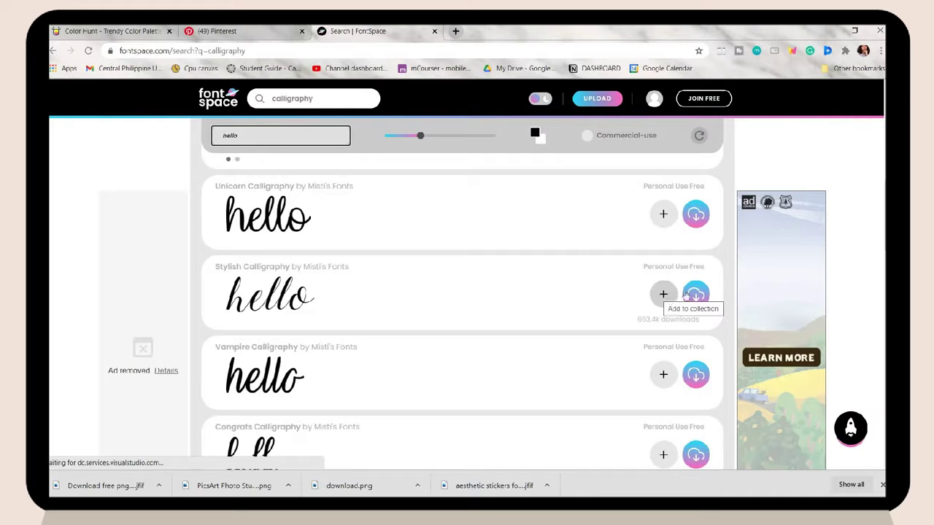
pyautogui.click(691, 292)
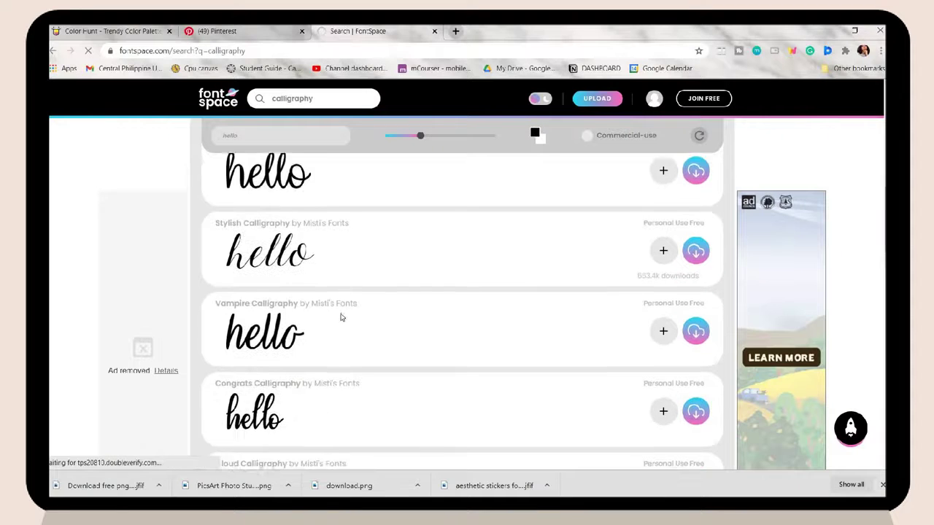
pyautogui.scroll(-1, 340, 317)
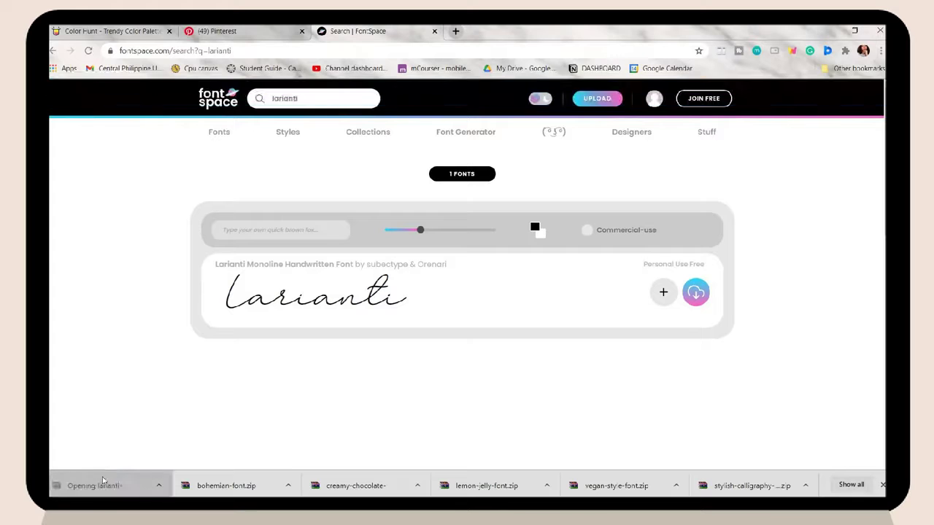
# Open the Larianti font file from the downloaded larianti-font.zip and install it
pyautogui.doubleClick(330, 200)
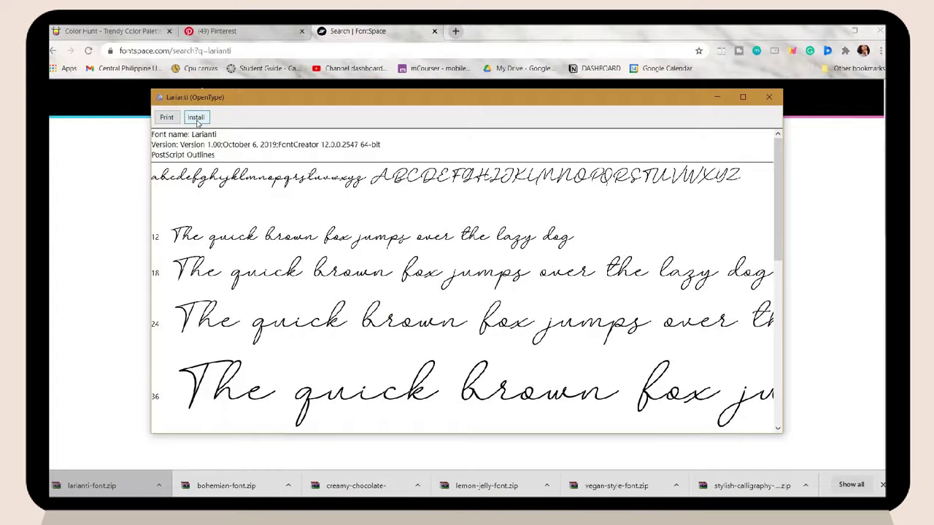
pyautogui.click(197, 119)
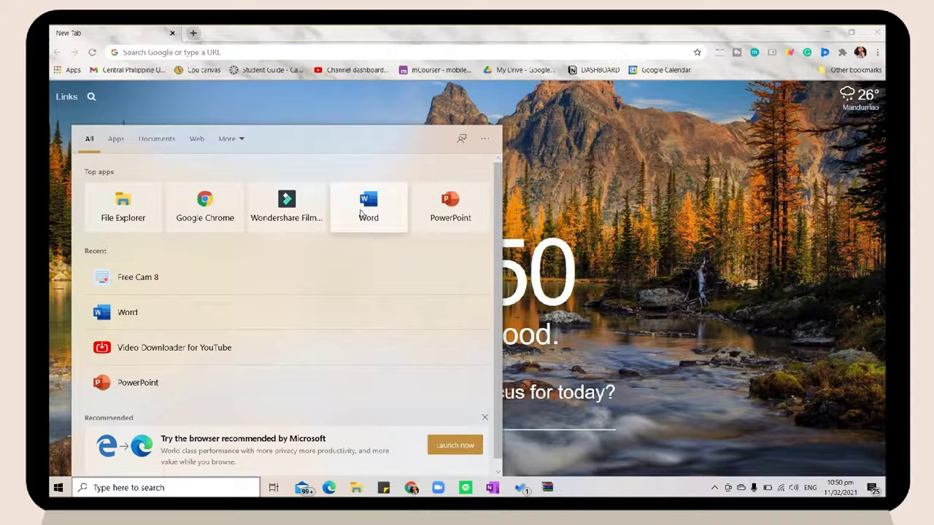
# Switch to Word and create a blank document
pyautogui.click(360, 212)
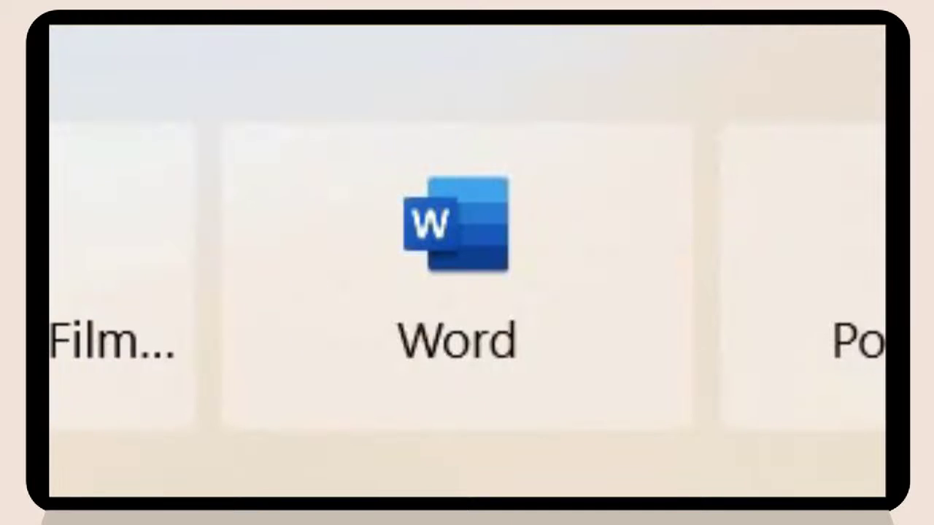
pyautogui.click(360, 210)
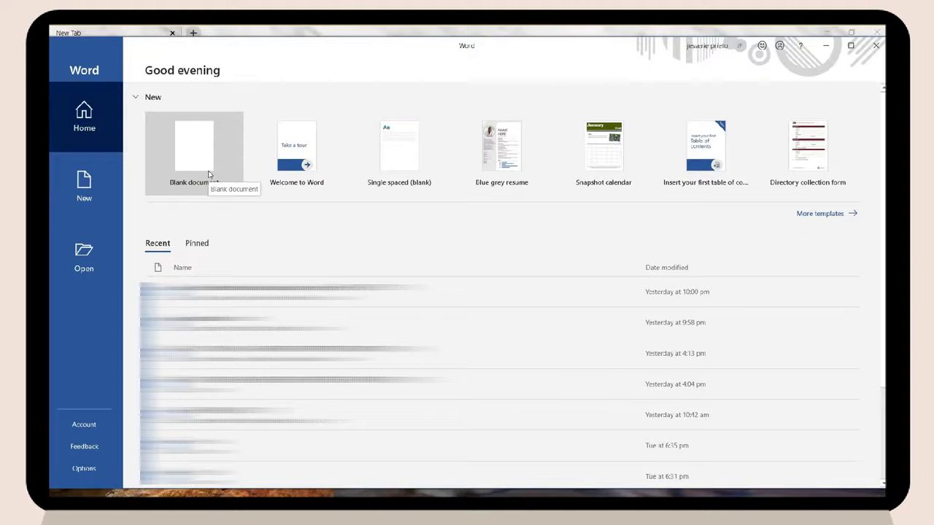
pyautogui.click(208, 174)
# Set the document's paper size to A4
pyautogui.click(185, 48)
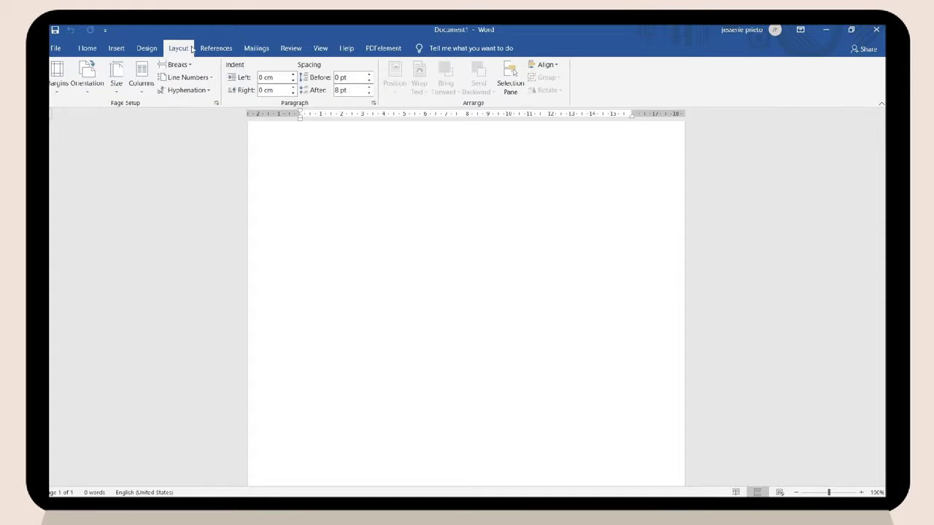
pyautogui.click(119, 78)
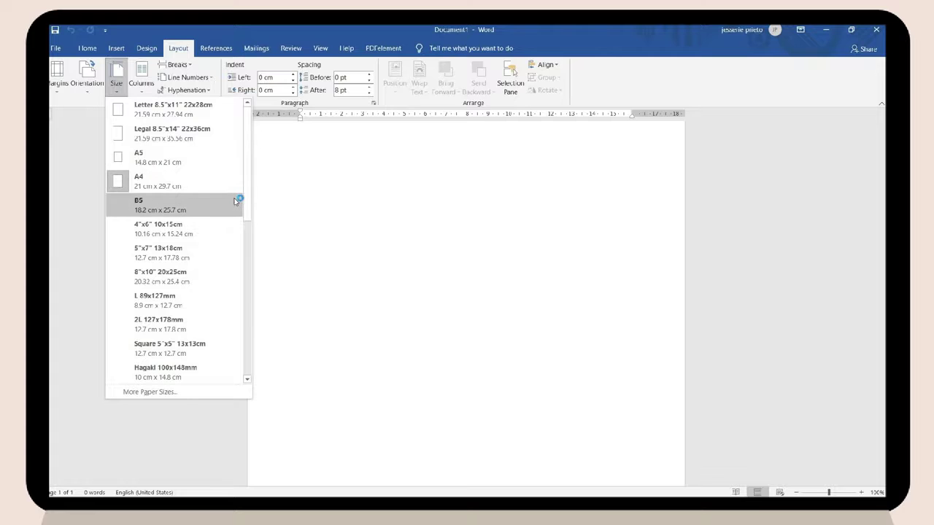
pyautogui.click(288, 197)
# Set custom page margins of 1 cm top, 0.51 cm bottom, and 1.9 cm left and right
pyautogui.click(52, 80)
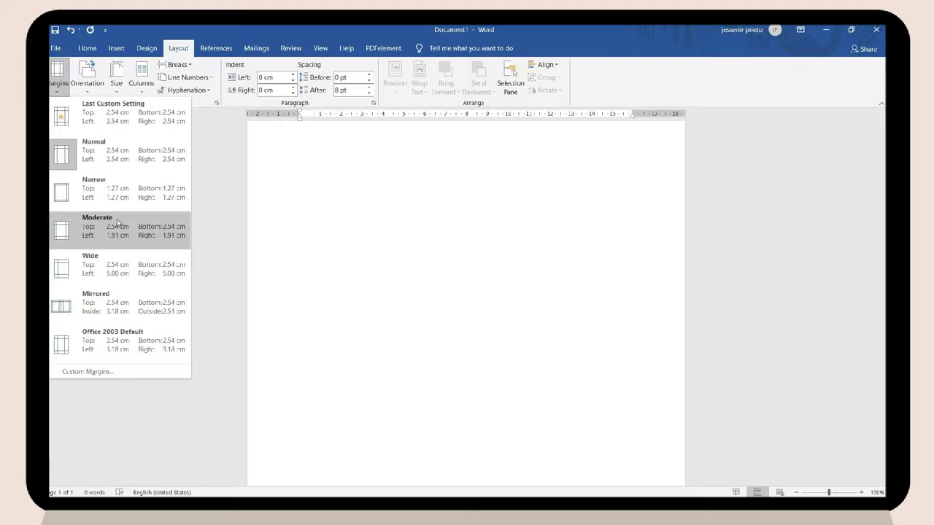
pyautogui.click(130, 237)
pyautogui.click(57, 73)
pyautogui.click(88, 372)
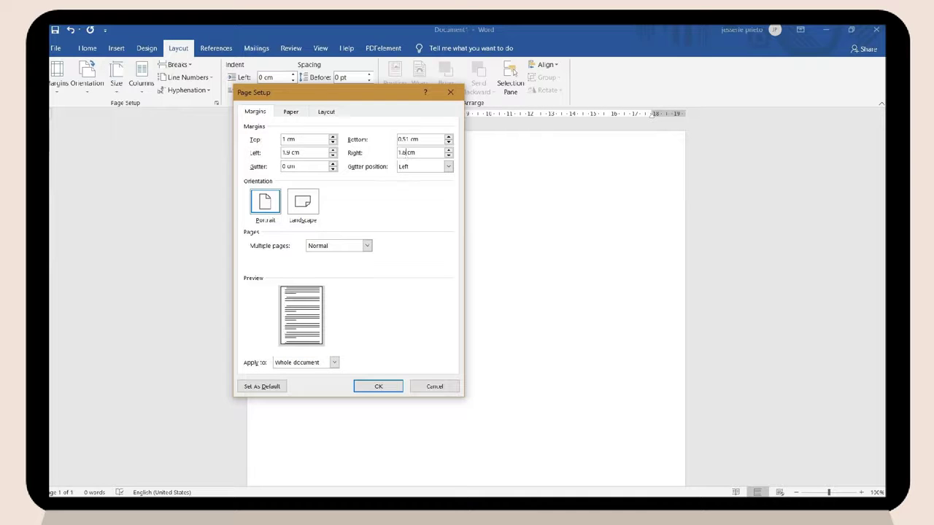
pyautogui.press('BackSpace')
pyautogui.write('9')
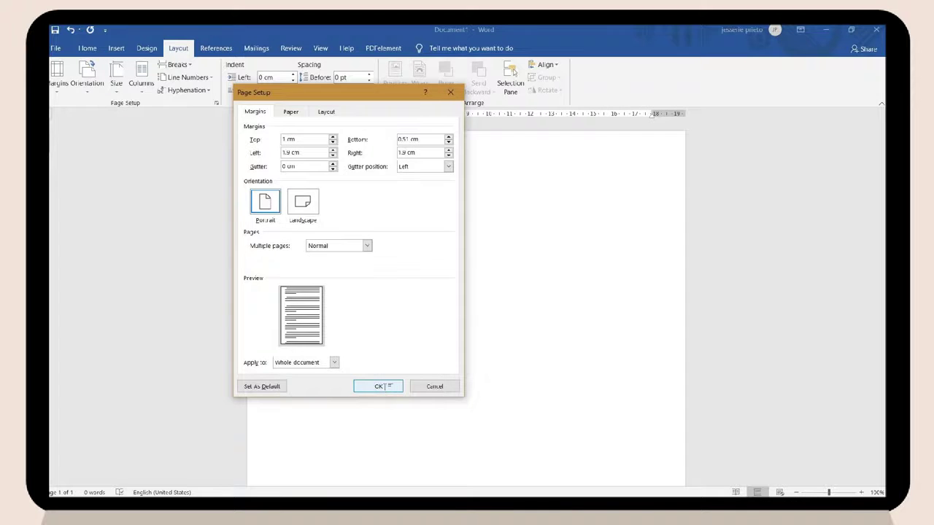
pyautogui.click(381, 386)
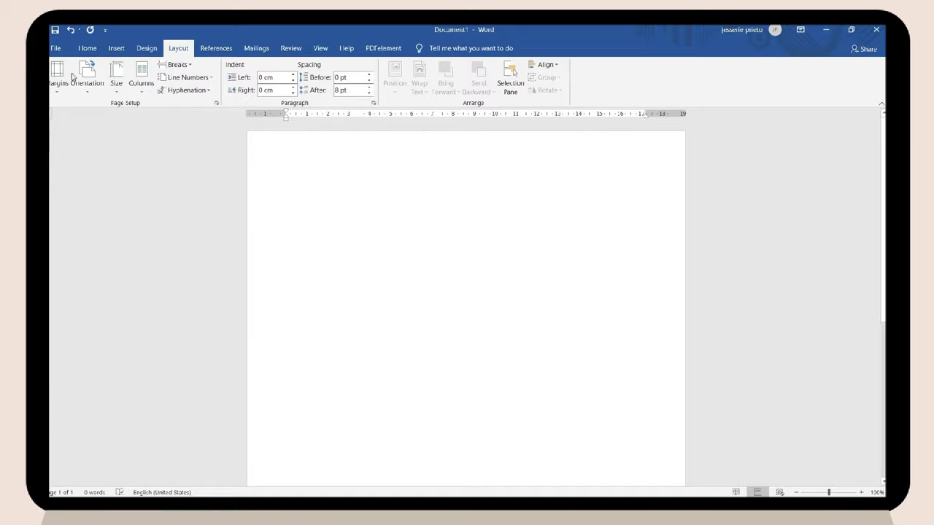
# Fill the page background with the picture dot_grid_pages_a4_1 from the dot_grid_pages_a4 folder in Downloads
pyautogui.click(146, 48)
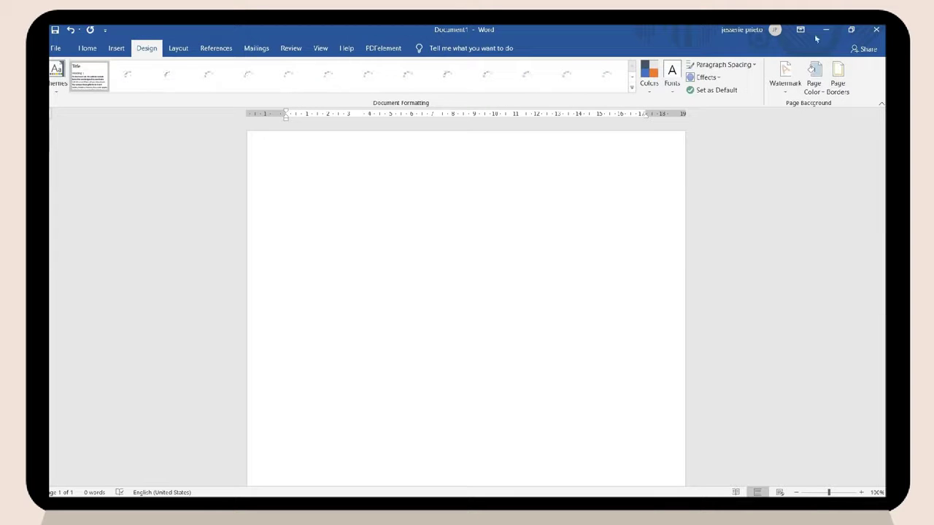
pyautogui.click(815, 82)
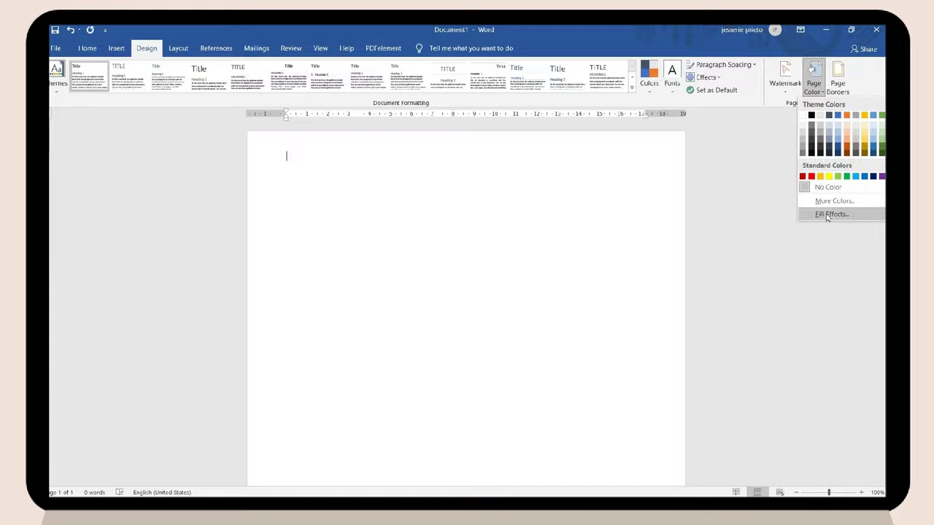
pyautogui.click(827, 215)
pyautogui.click(460, 137)
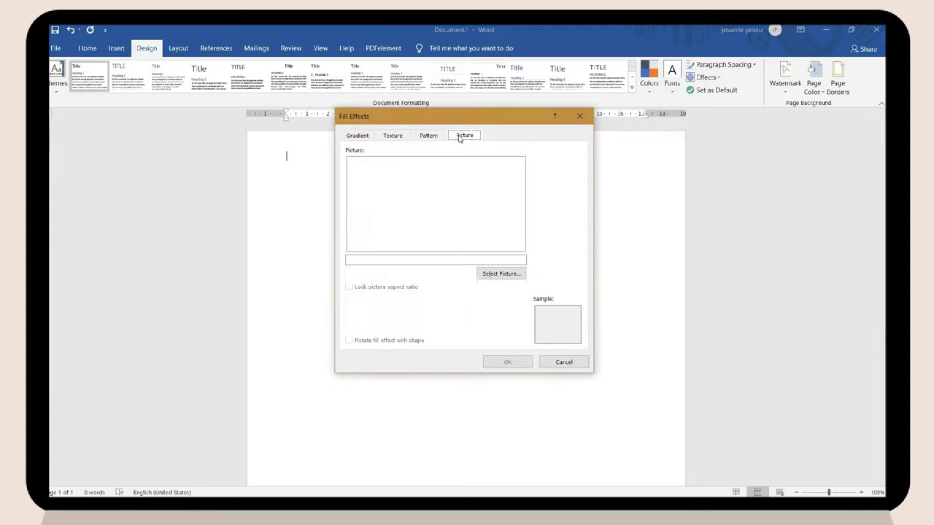
pyautogui.click(500, 274)
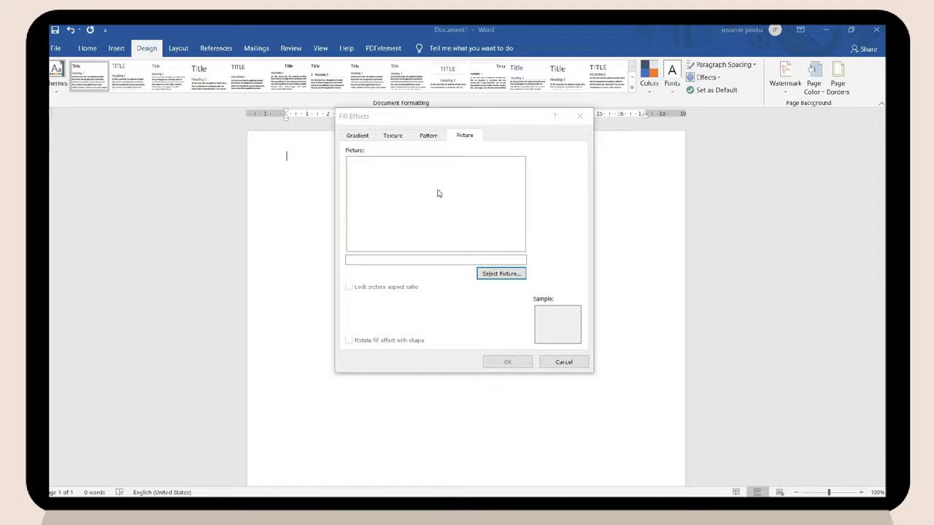
pyautogui.doubleClick(483, 209)
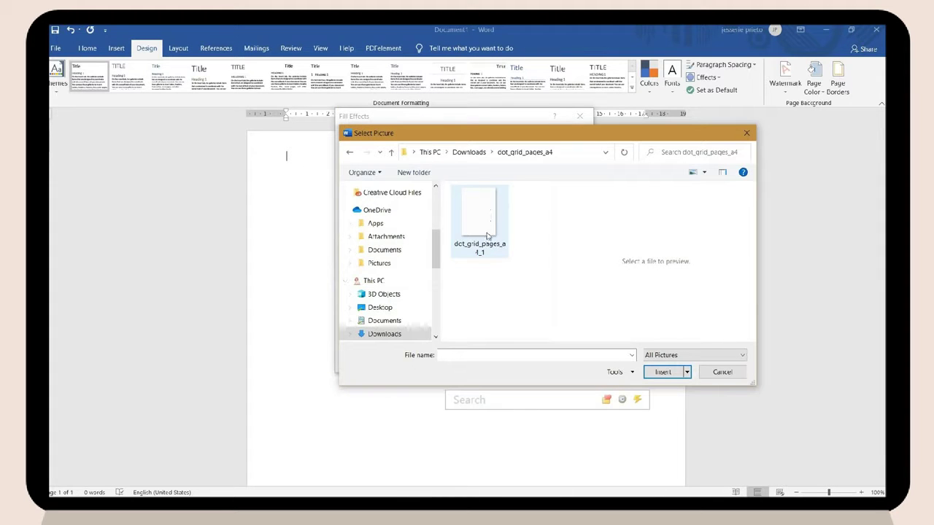
pyautogui.doubleClick(515, 248)
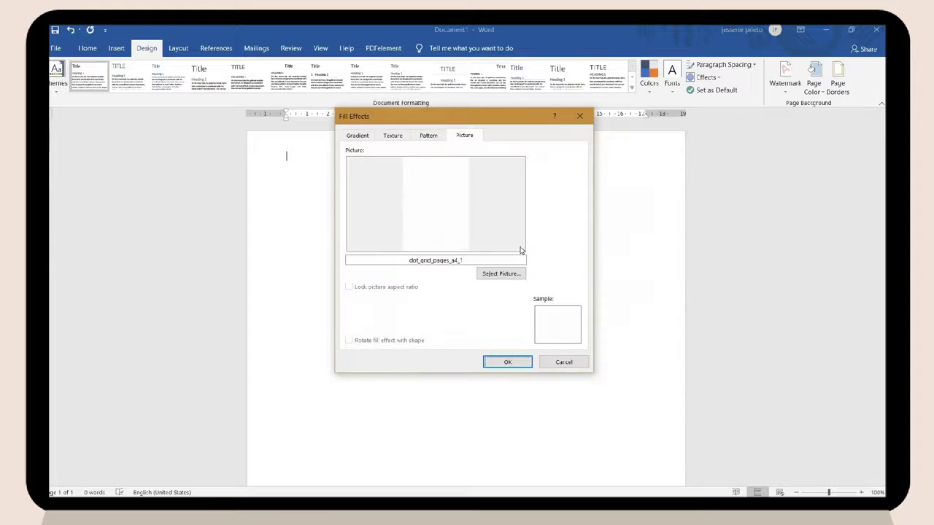
pyautogui.click(508, 362)
pyautogui.scroll(-1, 455, 210)
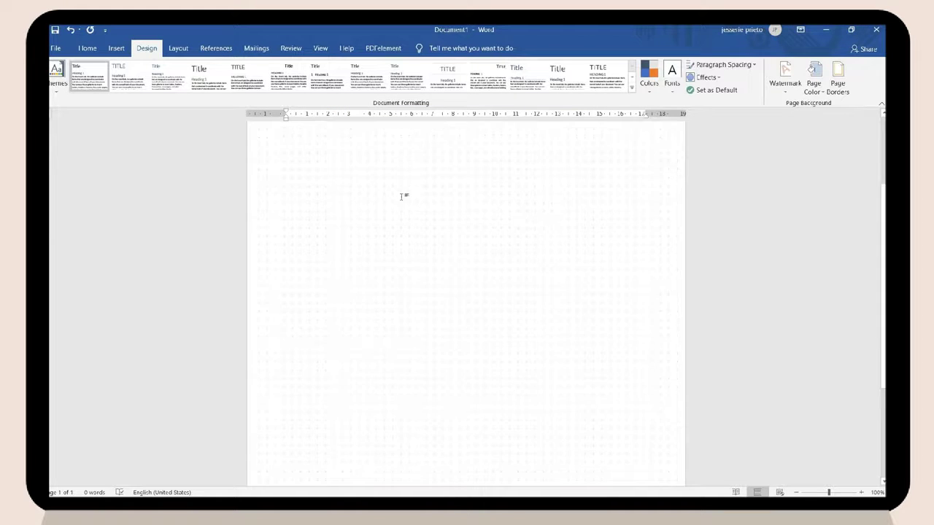
# Insert the torn grid-paper picture named download from the Downloads folder into the document
pyautogui.click(118, 48)
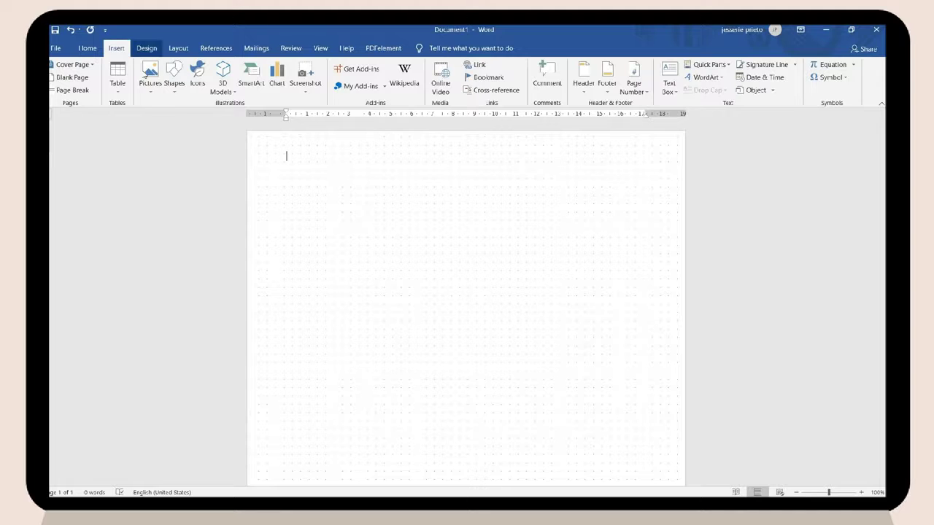
pyautogui.click(148, 76)
pyautogui.click(180, 120)
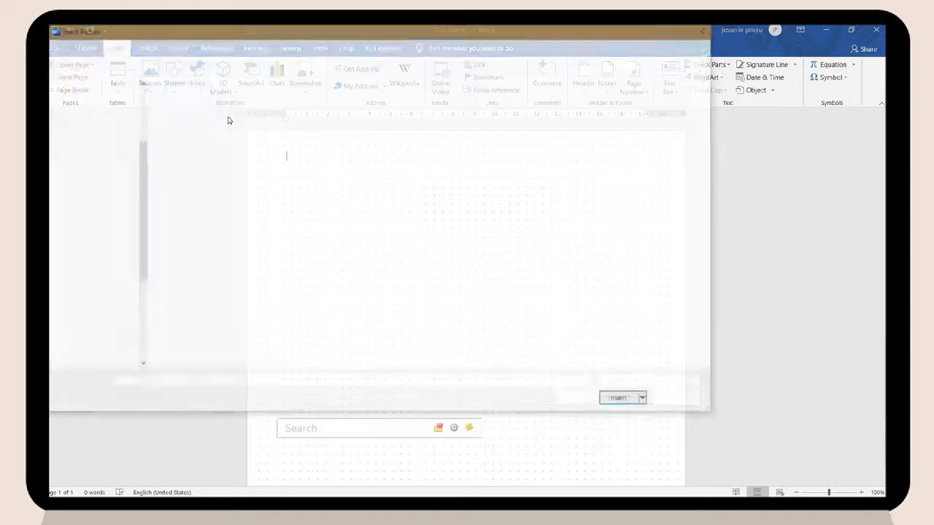
pyautogui.scroll(3, 94, 140)
pyautogui.click(89, 120)
pyautogui.scroll(-2, 184, 219)
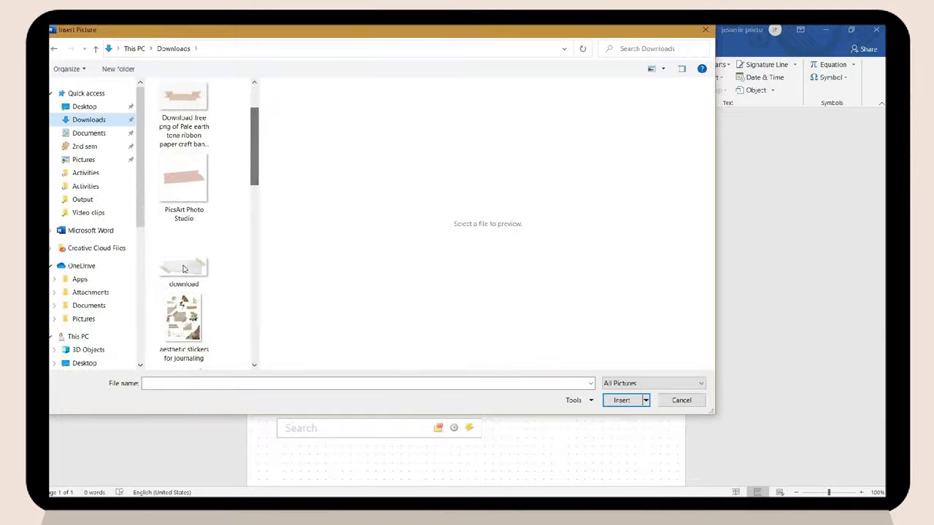
pyautogui.click(184, 270)
pyautogui.doubleClick(183, 269)
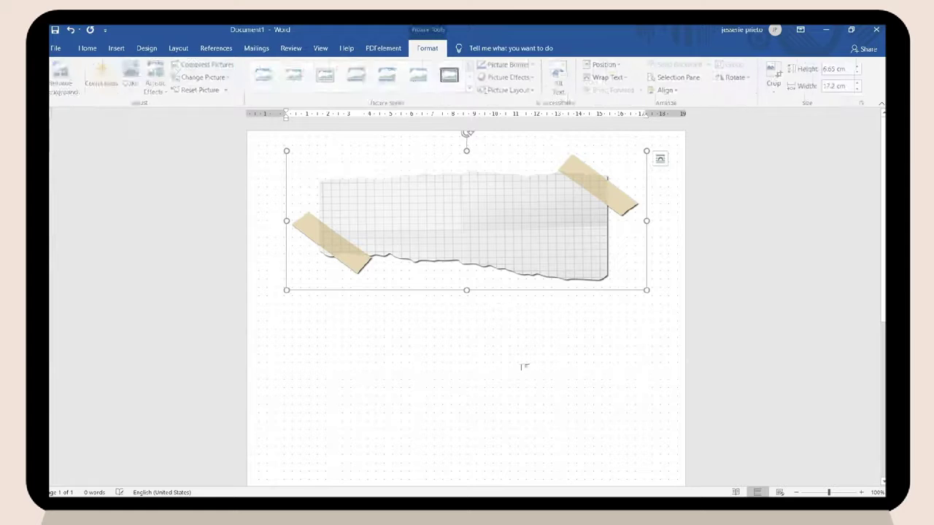
# Wrap the torn-paper picture in front of text, enlarge it to about 18.4 by 7 cm and move it near the page's top
pyautogui.click(661, 158)
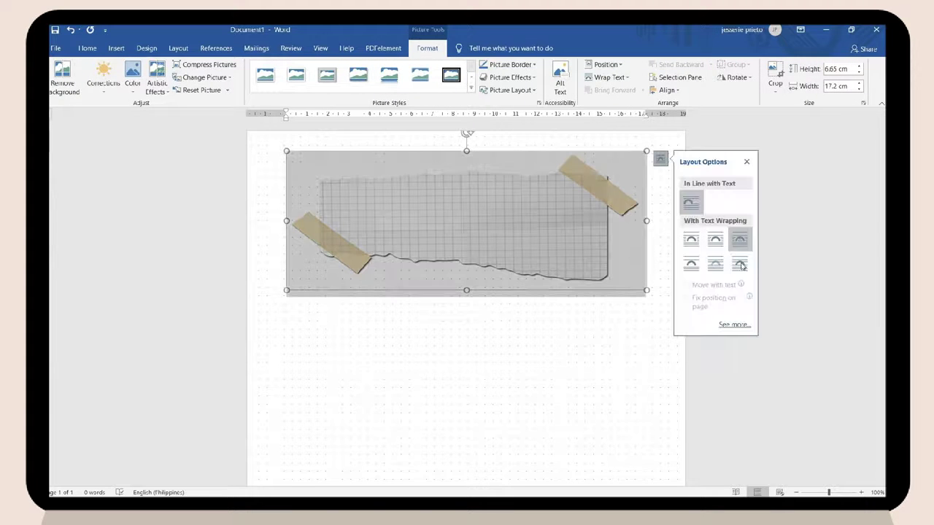
pyautogui.click(741, 264)
pyautogui.moveTo(657, 279); pyautogui.dragTo(670, 283)
pyautogui.moveTo(563, 231); pyautogui.dragTo(569, 236)
pyautogui.click(453, 321)
# Draw a wavy line with the Curve shape across the torn paper, from the page's right edge to its left edge
pyautogui.click(176, 80)
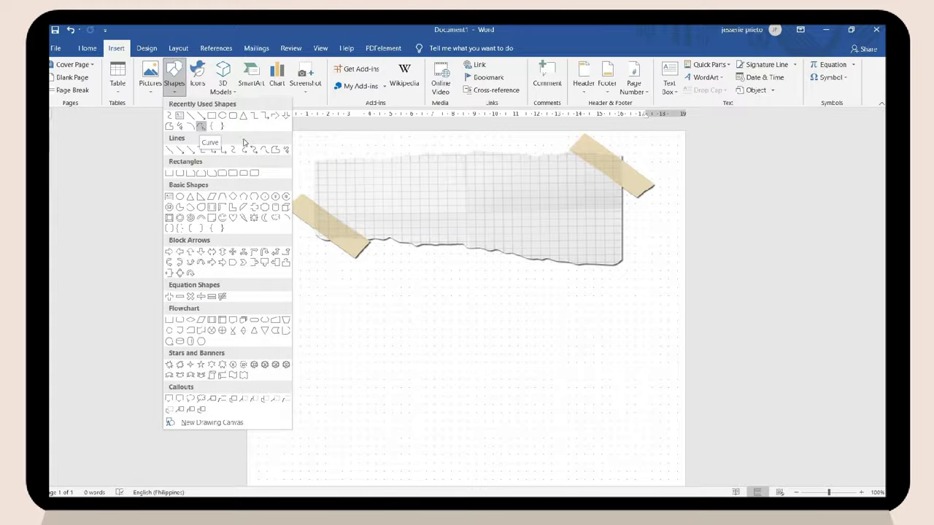
pyautogui.click(265, 149)
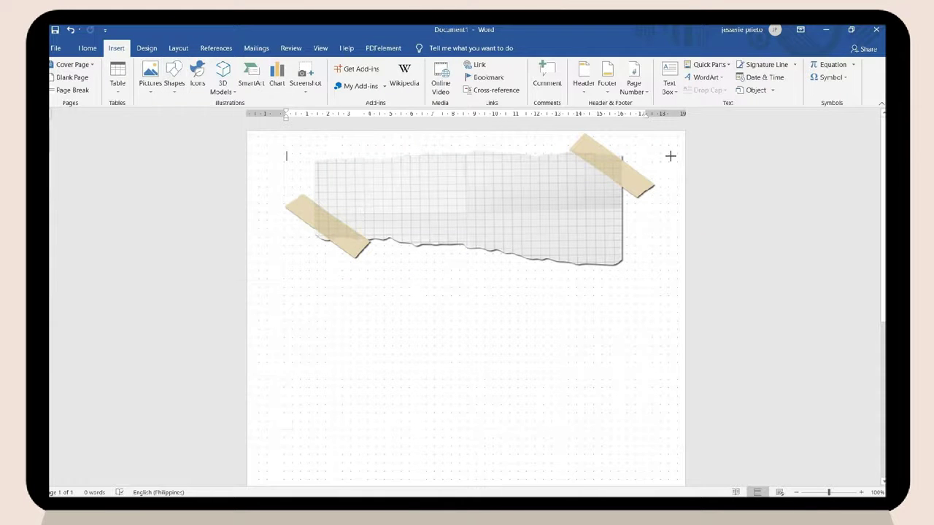
pyautogui.click(637, 214)
pyautogui.click(586, 197)
pyautogui.click(529, 238)
pyautogui.click(456, 221)
pyautogui.click(384, 258)
pyautogui.click(297, 231)
pyautogui.doubleClick(247, 261)
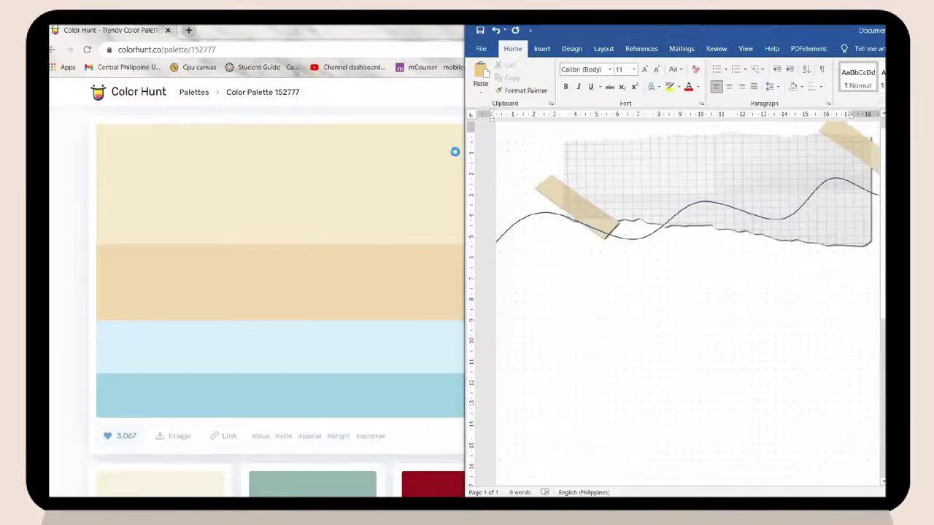
# Copy the cream colour from Color Hunt palette 152777 and apply it as the wavy shape's fill and outline
pyautogui.click(137, 178)
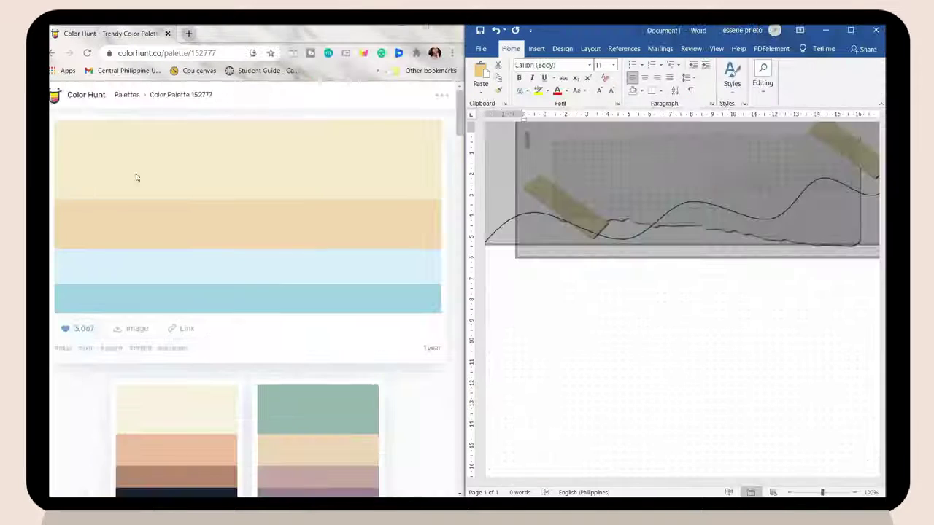
pyautogui.click(89, 195)
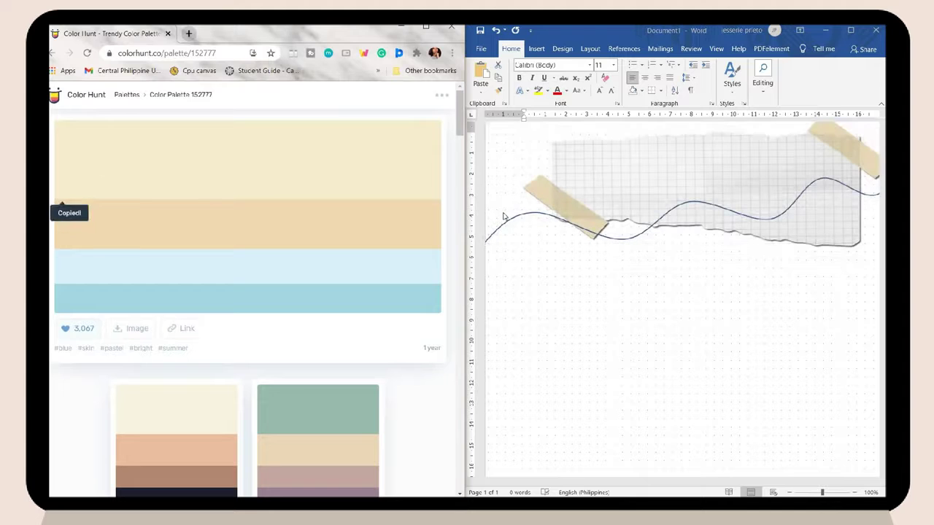
pyautogui.click(506, 216)
pyautogui.click(779, 49)
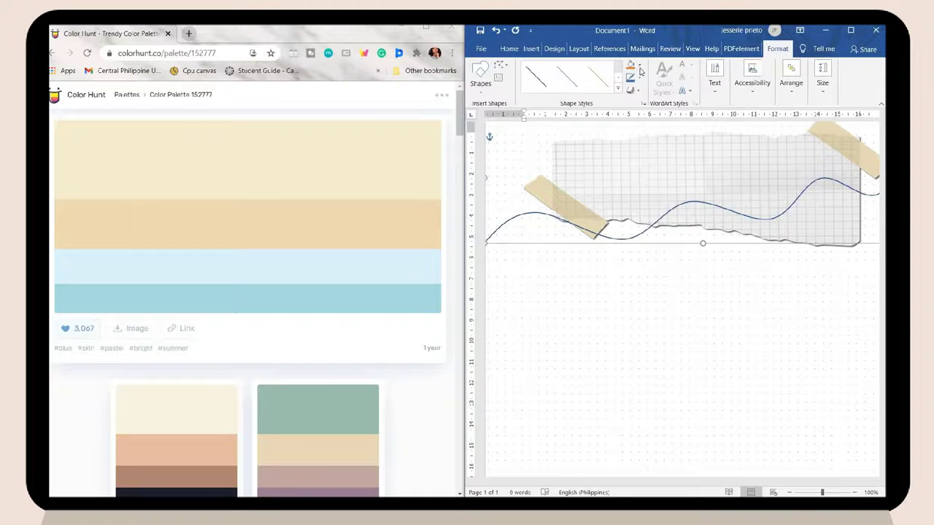
pyautogui.click(641, 68)
pyautogui.click(658, 176)
pyautogui.click(436, 180)
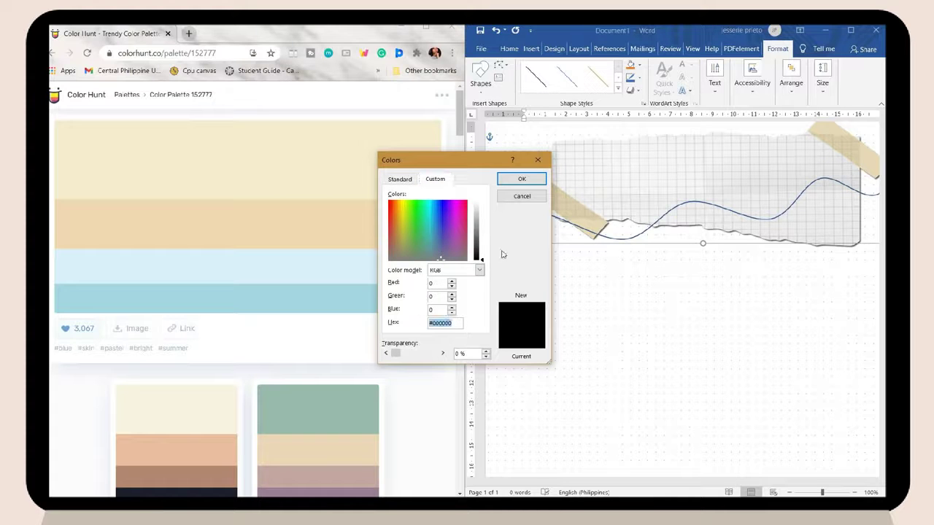
pyautogui.click(519, 180)
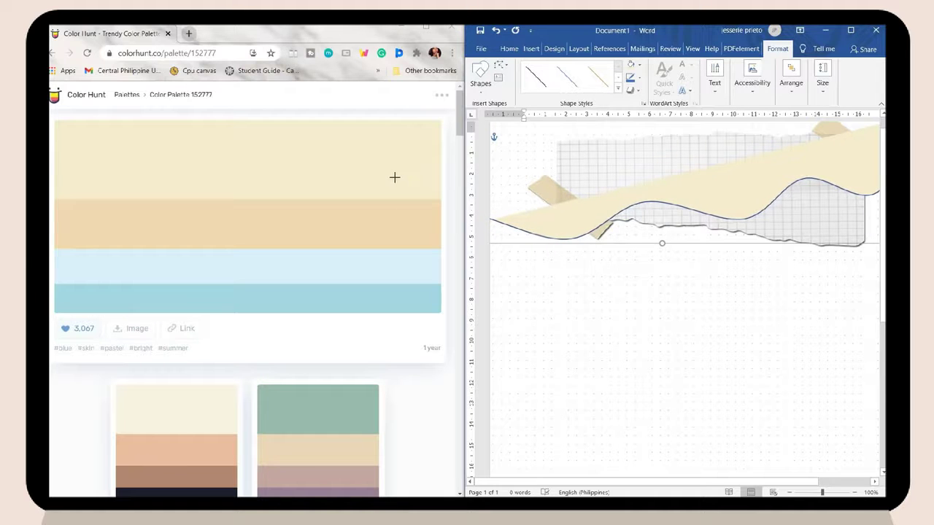
pyautogui.click(638, 78)
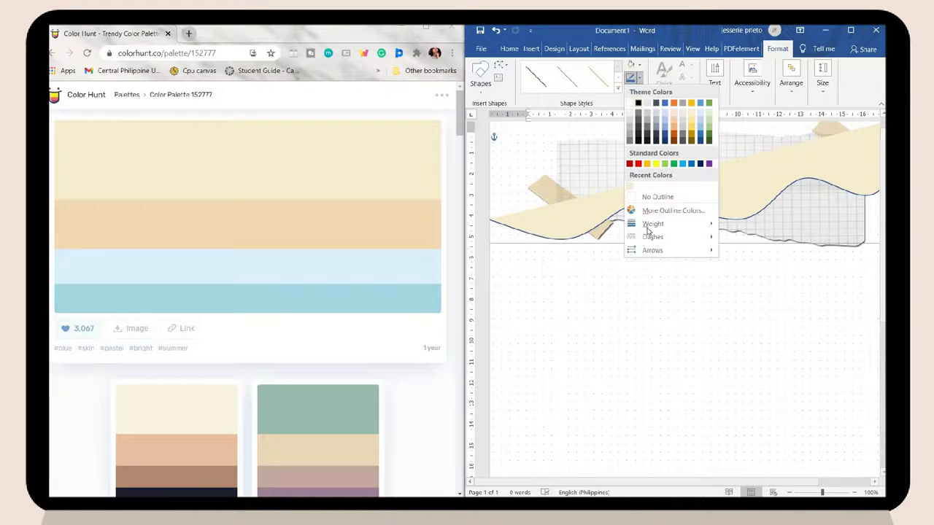
pyautogui.click(668, 211)
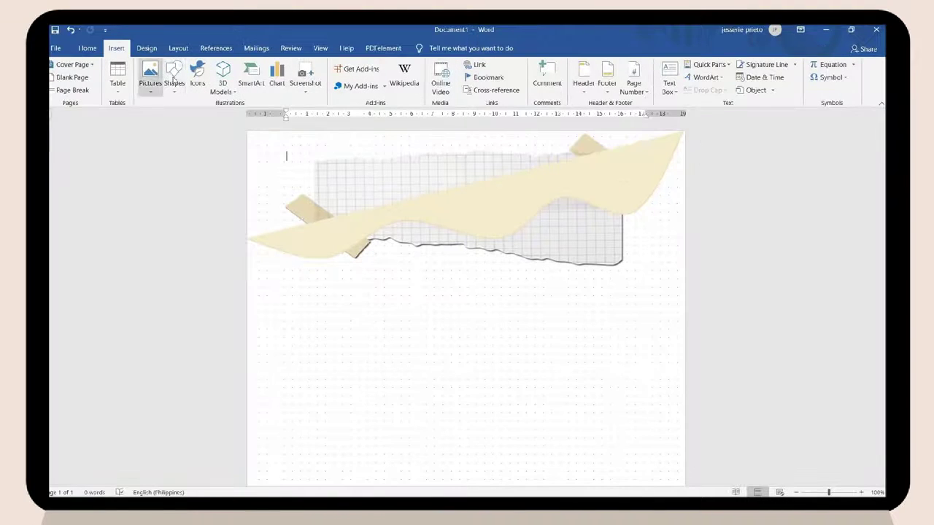
# Draw a rectangle about 18.7 by 3 cm at the page's top, fill it with the recent cream colour and remove its outline
pyautogui.click(174, 80)
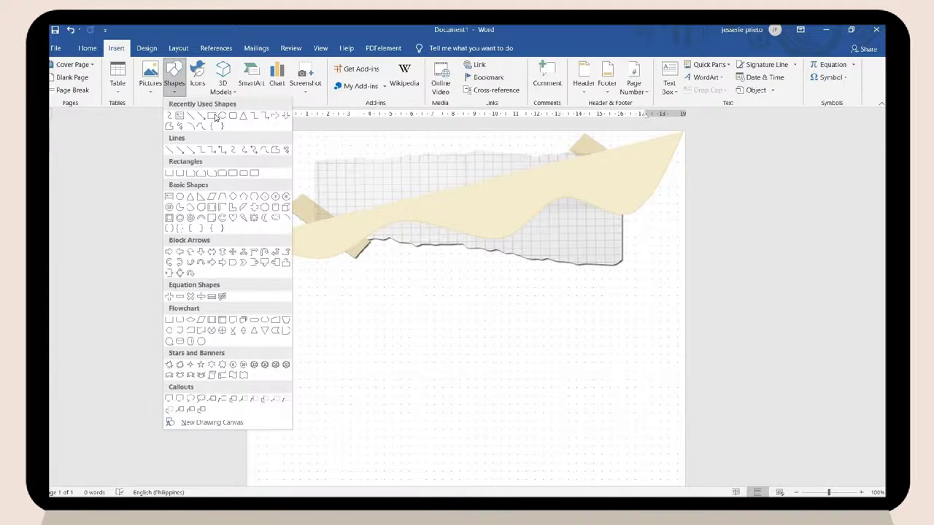
pyautogui.click(236, 129)
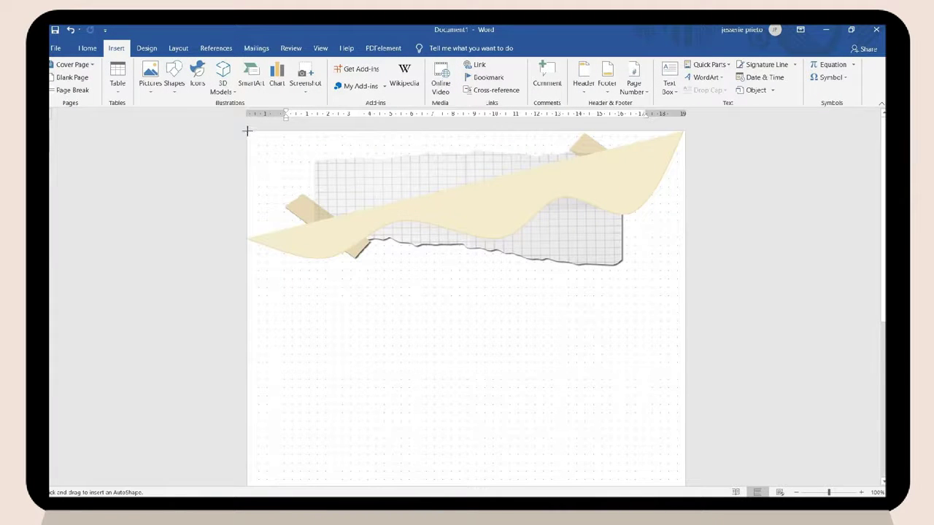
pyautogui.moveTo(425, 158)
pyautogui.mouseDown()
pyautogui.moveTo(559, 185)
pyautogui.moveTo(634, 183)
pyautogui.moveTo(640, 193)
pyautogui.mouseUp()
pyautogui.click(316, 64)
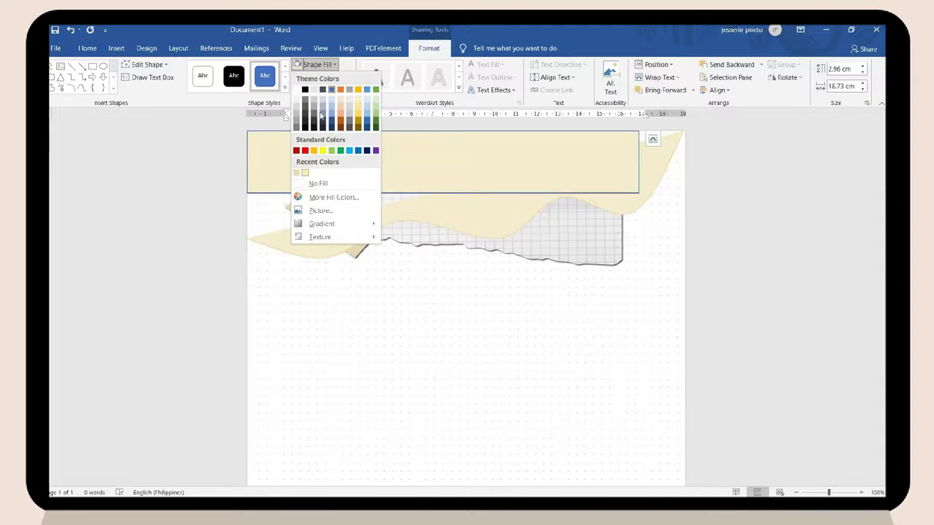
pyautogui.click(305, 173)
pyautogui.click(324, 78)
pyautogui.click(321, 198)
# Adjust the cream shapes so they form one solid wavy header reaching the page's top and side edges, undoing stray moves
pyautogui.moveTo(438, 164); pyautogui.dragTo(445, 191)
pyautogui.moveTo(453, 141); pyautogui.dragTo(441, 142)
pyautogui.moveTo(472, 179); pyautogui.dragTo(455, 159)
pyautogui.moveTo(625, 133); pyautogui.dragTo(687, 125)
pyautogui.moveTo(460, 154); pyautogui.dragTo(463, 170)
pyautogui.moveTo(460, 141); pyautogui.dragTo(437, 78)
pyautogui.hotkey('ctrl', 'z')
pyautogui.click(468, 141)
pyautogui.hotkey('ctrl', 'z')
pyautogui.click(259, 204)
# Bring the torn-paper picture forward, in front of the cream header shapes
pyautogui.click(417, 246)
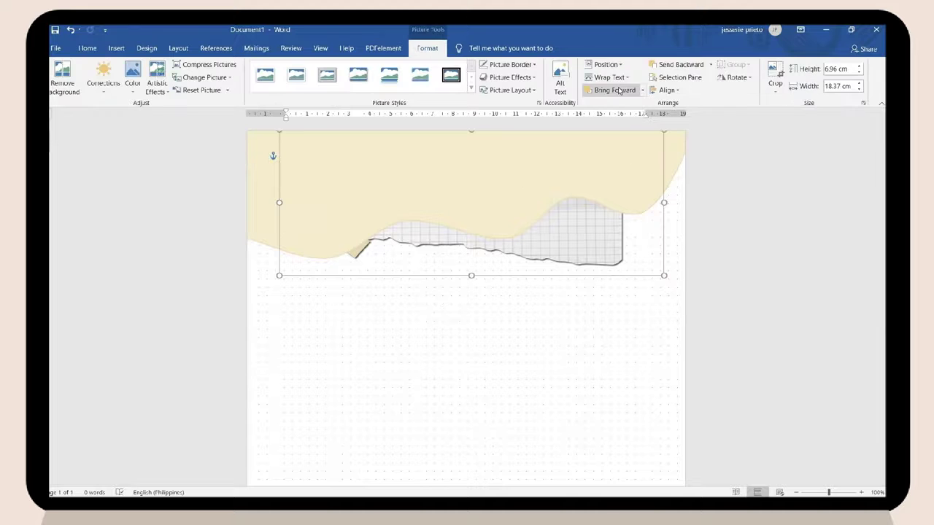
pyautogui.click(614, 89)
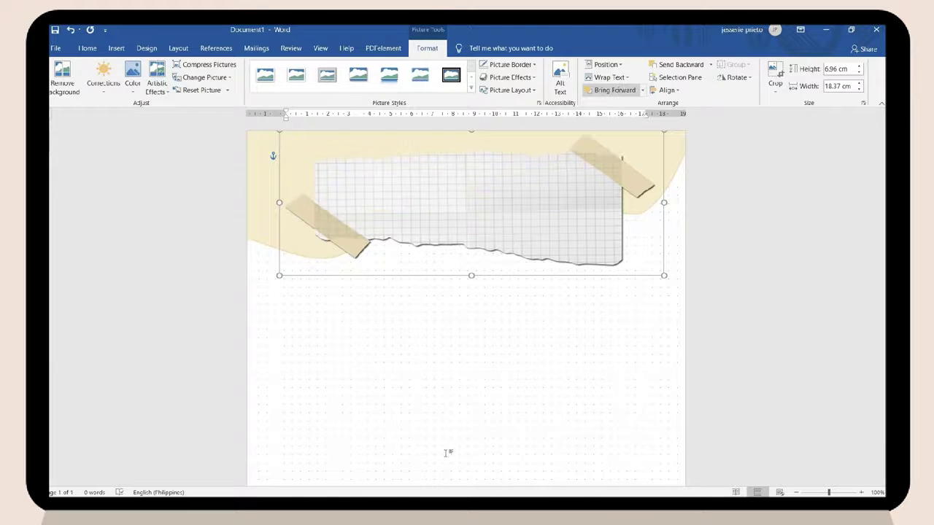
pyautogui.click(413, 312)
# Insert a simple text box on the torn paper reading "Title" and set it in the Creamy Chocolate font
pyautogui.click(116, 48)
pyautogui.click(669, 76)
pyautogui.click(688, 168)
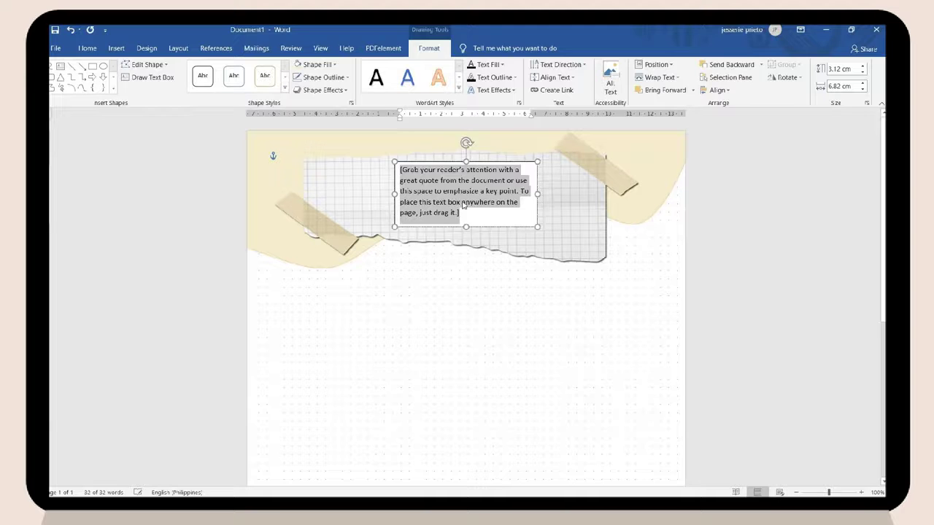
pyautogui.write('Title')
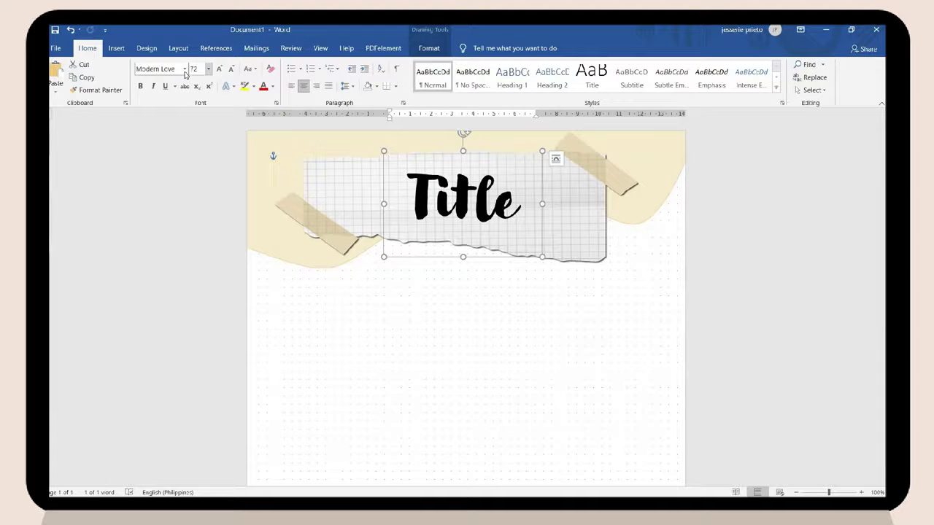
pyautogui.click(185, 69)
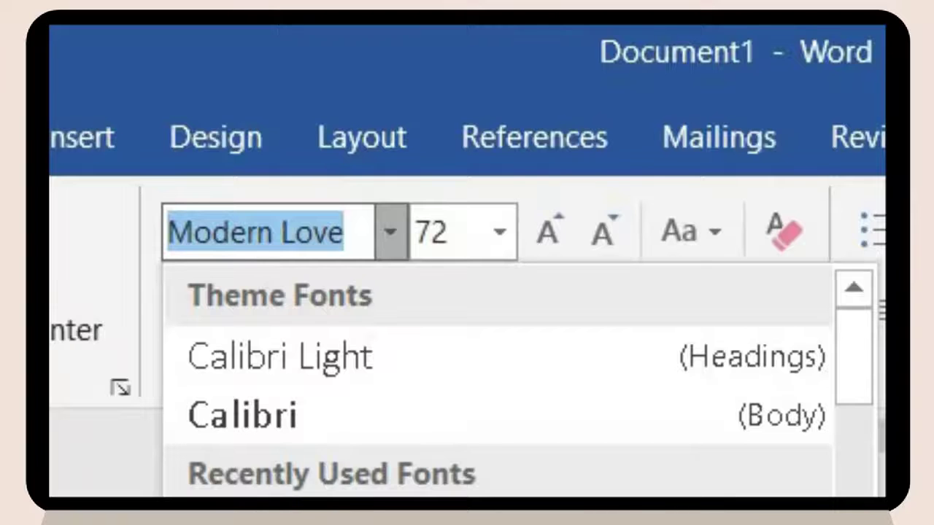
pyautogui.click(292, 524)
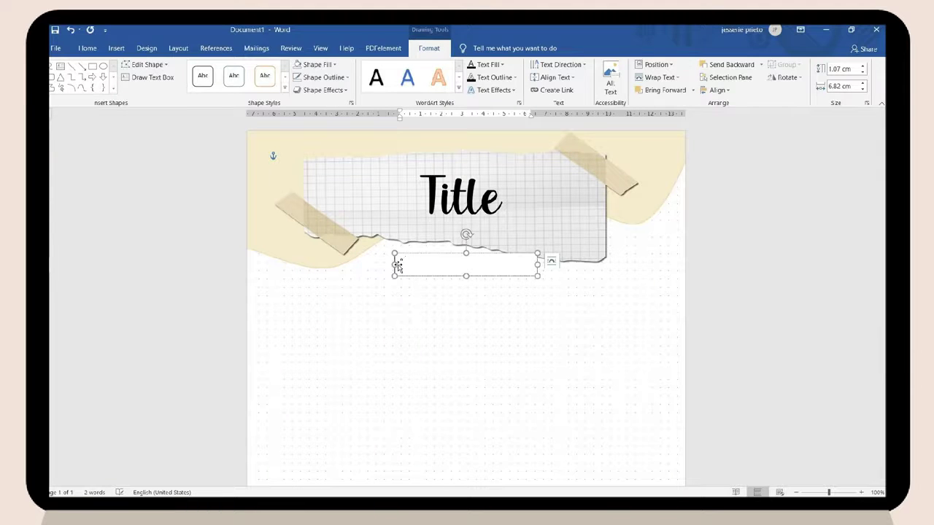
# Enter “Sub-title” in the text box below the title, set it in Franklin Gothic Demi and enlarge it one size
pyautogui.write('ub-title”')
pyautogui.hotkey('ctrl', 'a')
pyautogui.click(86, 48)
pyautogui.click(185, 69)
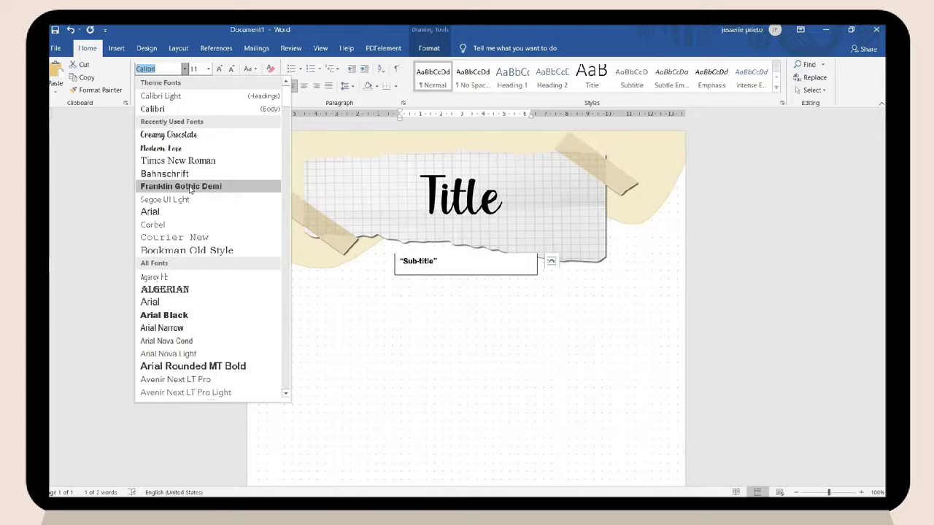
pyautogui.click(191, 187)
pyautogui.click(219, 70)
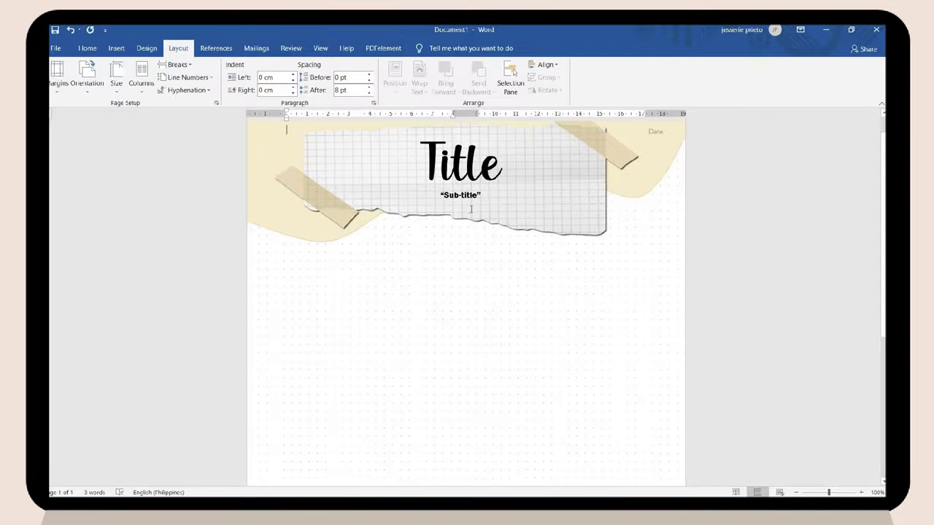
# Insert another simple text box and place it below the header as a tall notes column about 8.4 by 21.8 cm
pyautogui.scroll(-1, 486, 204)
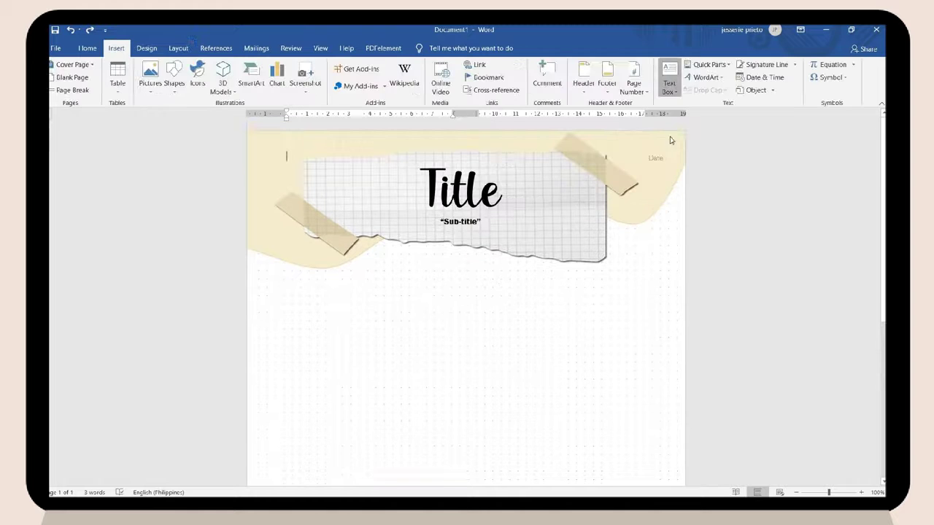
pyautogui.click(669, 77)
pyautogui.click(689, 157)
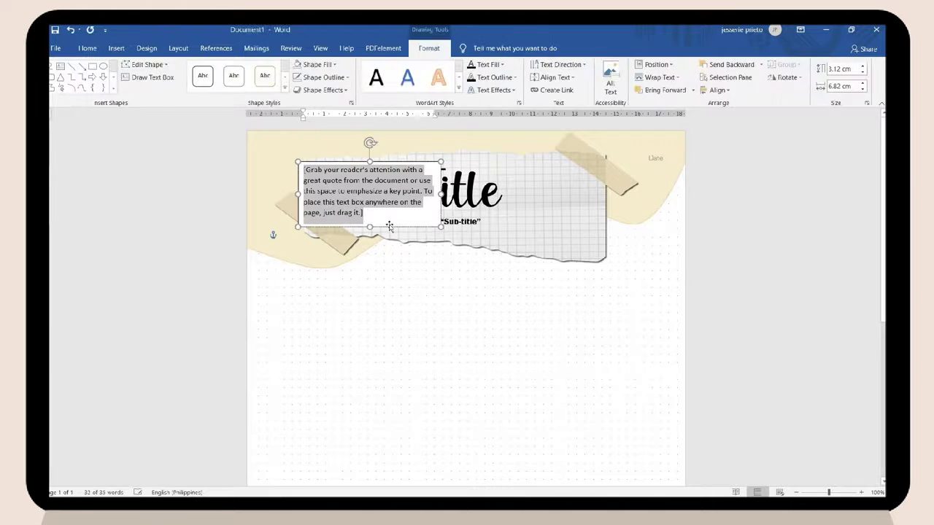
pyautogui.moveTo(388, 227); pyautogui.dragTo(387, 337)
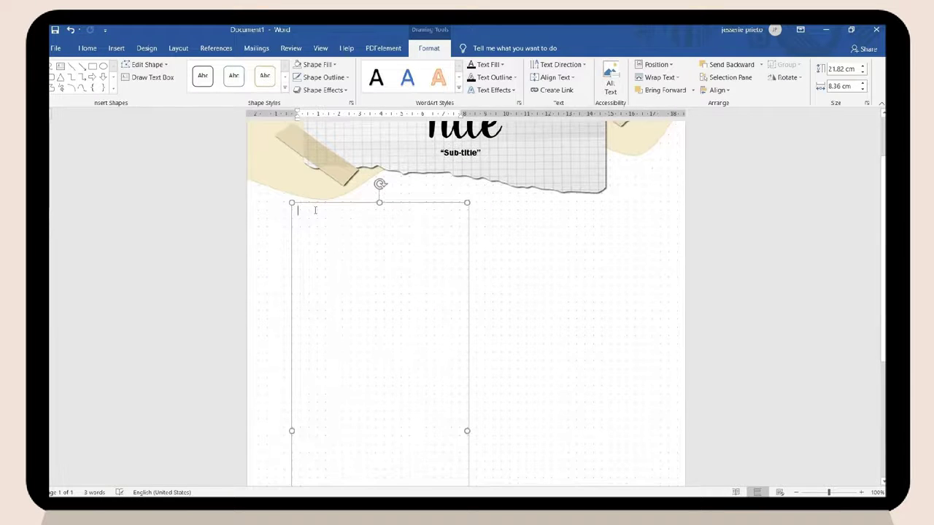
# Enter the heading "1st topic title" in the notes text box, formatted in Modern Love at size 20
pyautogui.write('1st topic title')
pyautogui.moveTo(346, 226); pyautogui.dragTo(298, 210)
pyautogui.hotkey('ctrl', 'c')
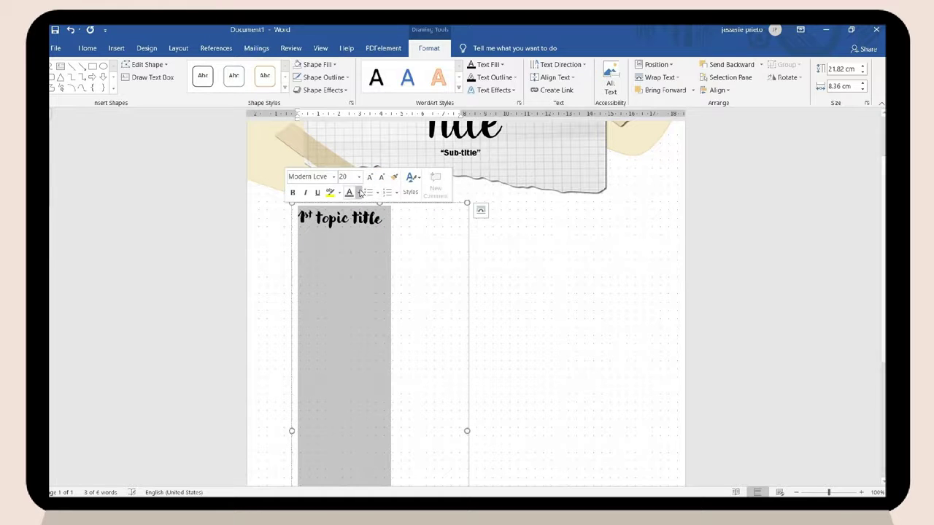
pyautogui.click(358, 193)
pyautogui.press('Escape')
# Add placeholder lines reading "Add your notes here" below the topic heading, formatted in Bahnschrift at size 11.5
pyautogui.press('End')
pyautogui.press('Return')
pyautogui.write('A')
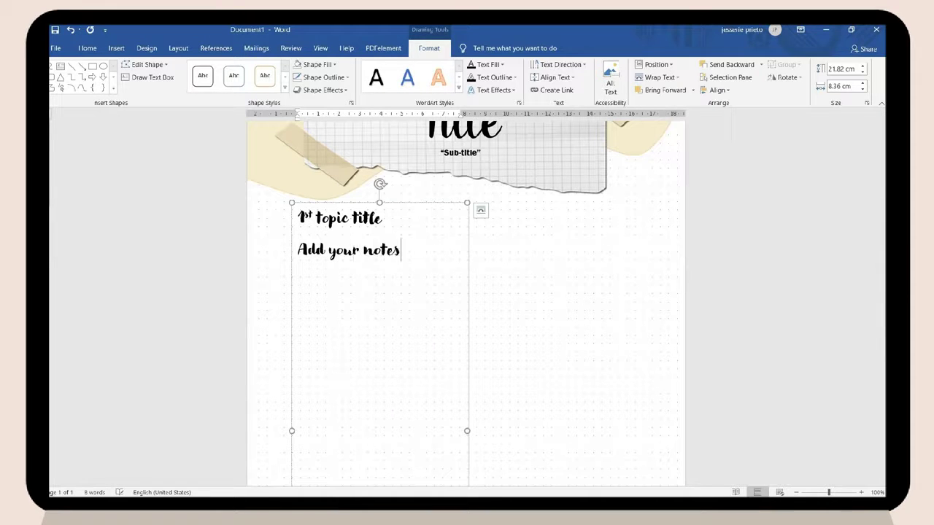
pyautogui.moveTo(415, 260); pyautogui.dragTo(296, 252)
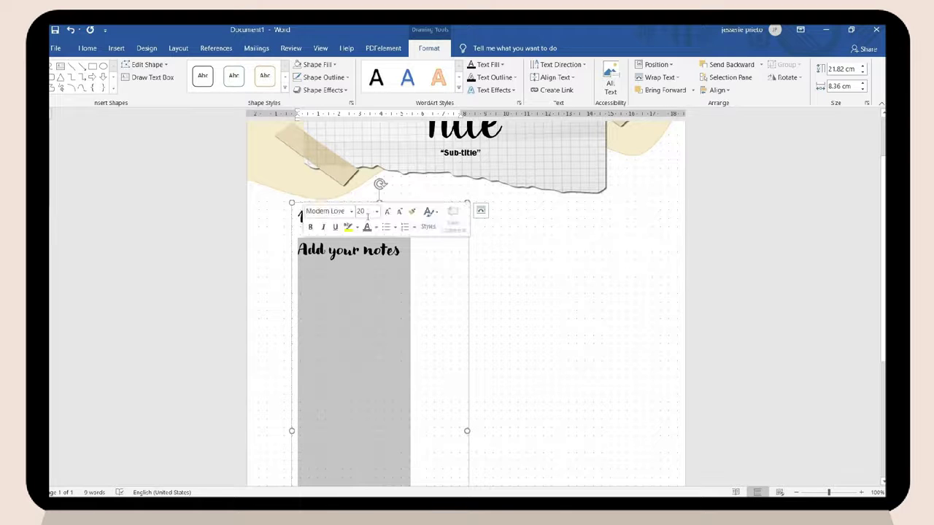
pyautogui.click(352, 211)
pyautogui.click(340, 248)
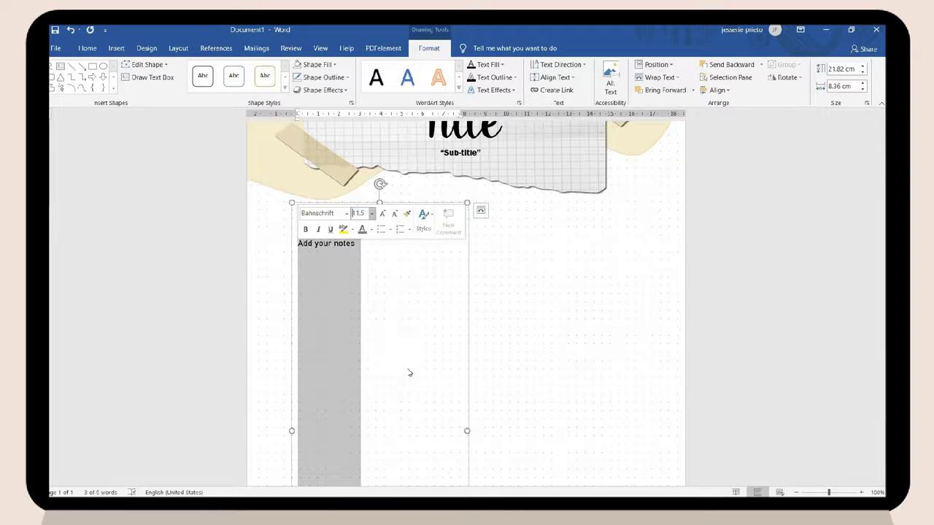
pyautogui.click(409, 373)
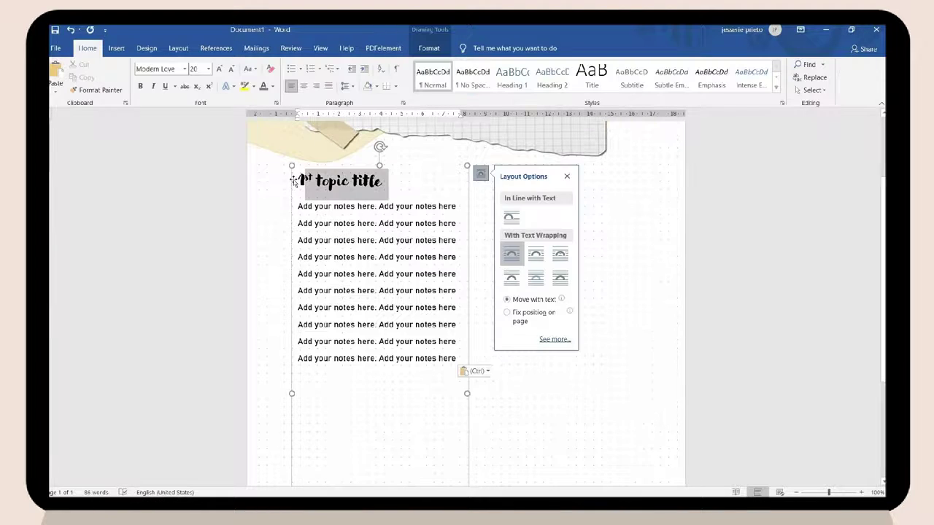
pyautogui.click(325, 382)
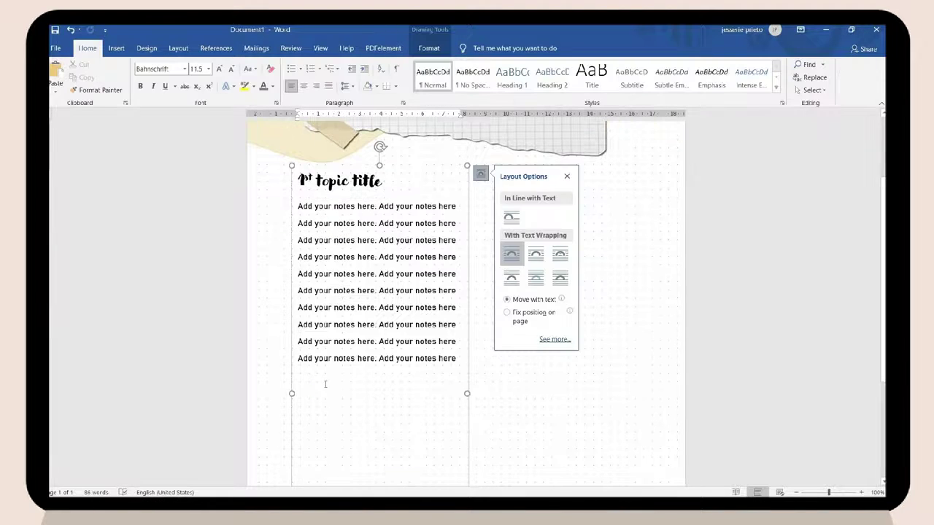
# Add a right-aligned "Sub-topic" heading in Modern Love 20 below the first notes, followed by "Add your notes here" placeholder lines
pyautogui.hotkey('ctrl', 'v')
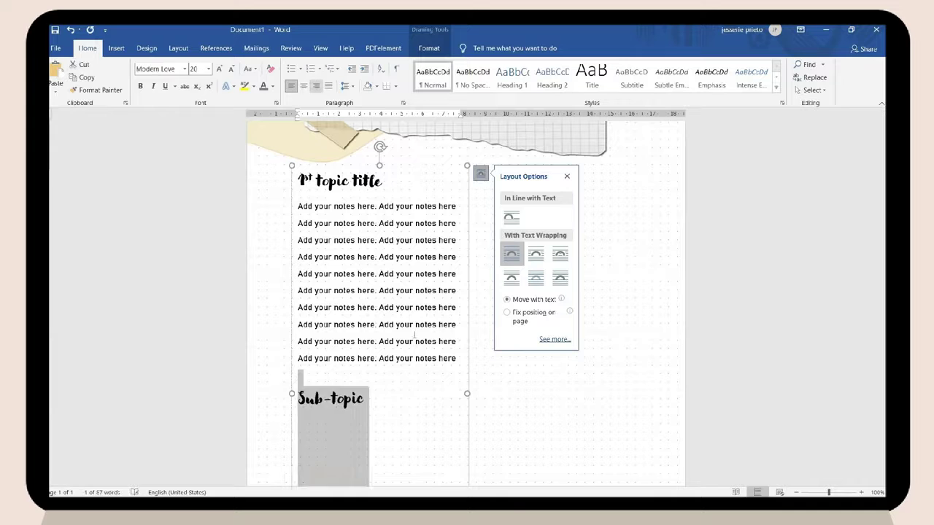
pyautogui.click(303, 85)
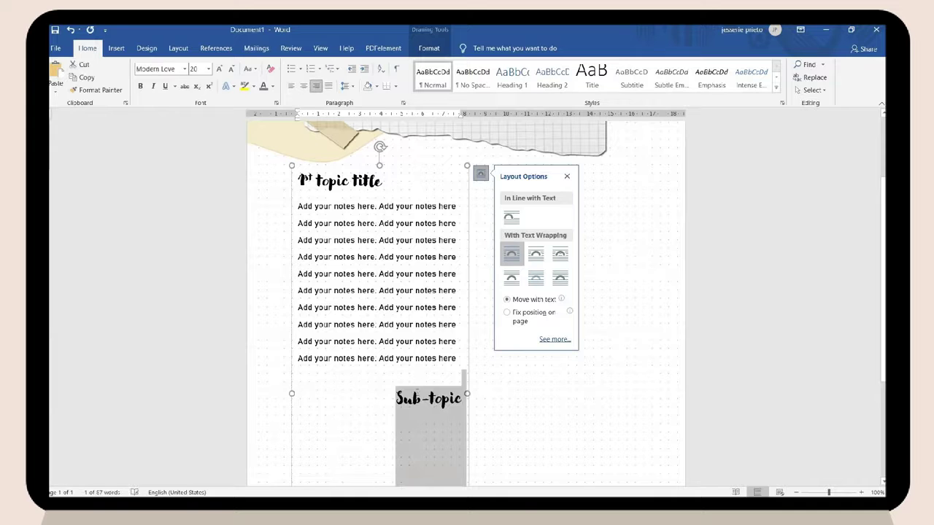
pyautogui.write('Add your notes here. Add your notes here Add your notes here. Add your notes here Add your notes here. Add your notes here Add your notes here. Add your notes here Add your notes here. Add your notes here Add your notes here. Add your notes here')
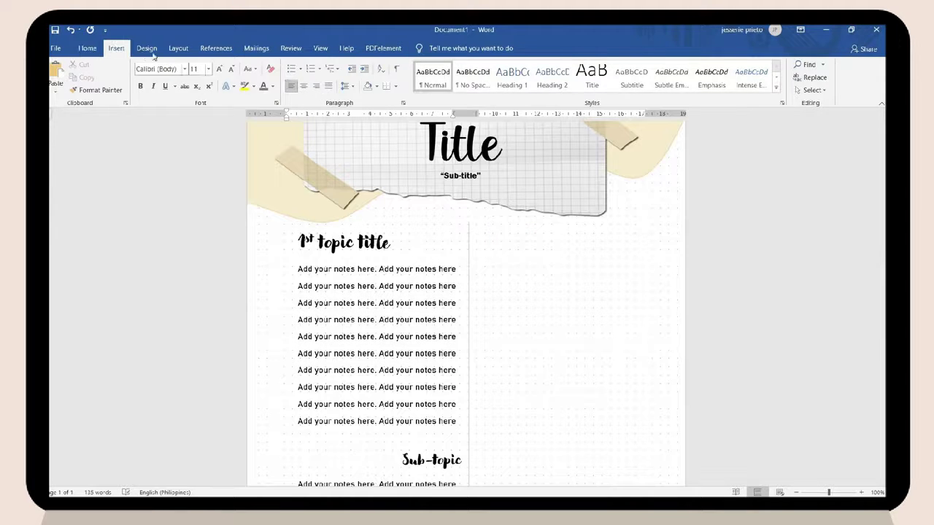
# Draw a rounded rectangle banner in the empty right column below the header and fill it with the palette's light blue
pyautogui.click(116, 48)
pyautogui.click(234, 116)
pyautogui.moveTo(488, 230); pyautogui.dragTo(616, 262)
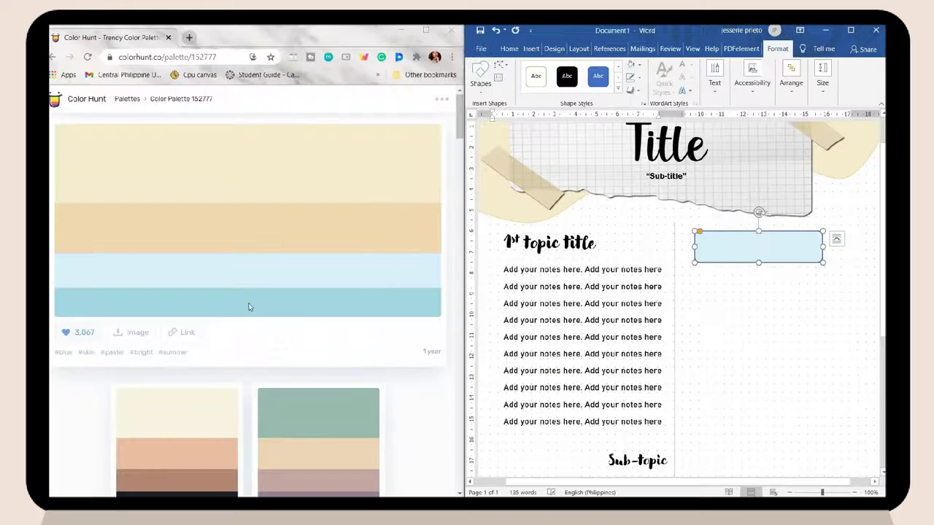
# Give the rounded rectangle a hard-edged teal shadow from the palette with 0 pt blur, a short distance and a 50° angle
pyautogui.click(631, 89)
pyautogui.moveTo(661, 136)
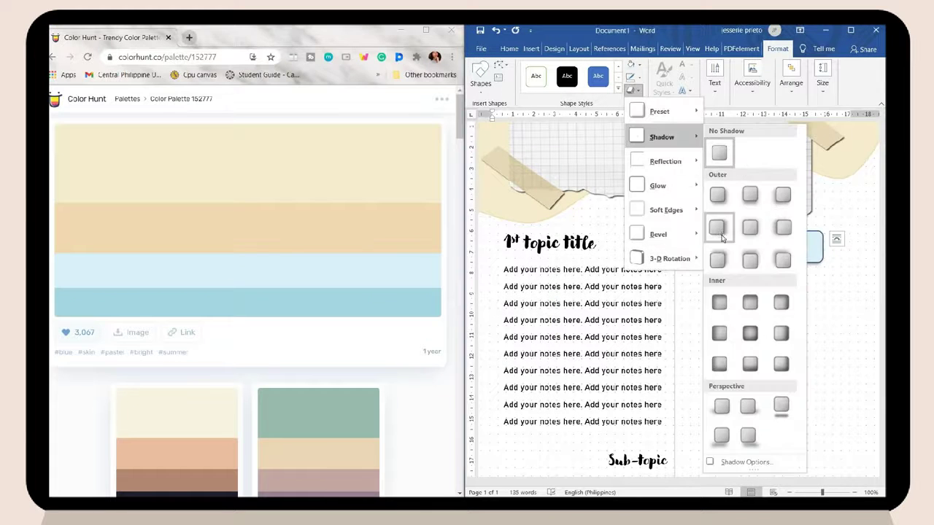
pyautogui.click(744, 462)
pyautogui.click(768, 142)
pyautogui.click(761, 165)
pyautogui.click(861, 197)
pyautogui.click(825, 296)
pyautogui.click(434, 179)
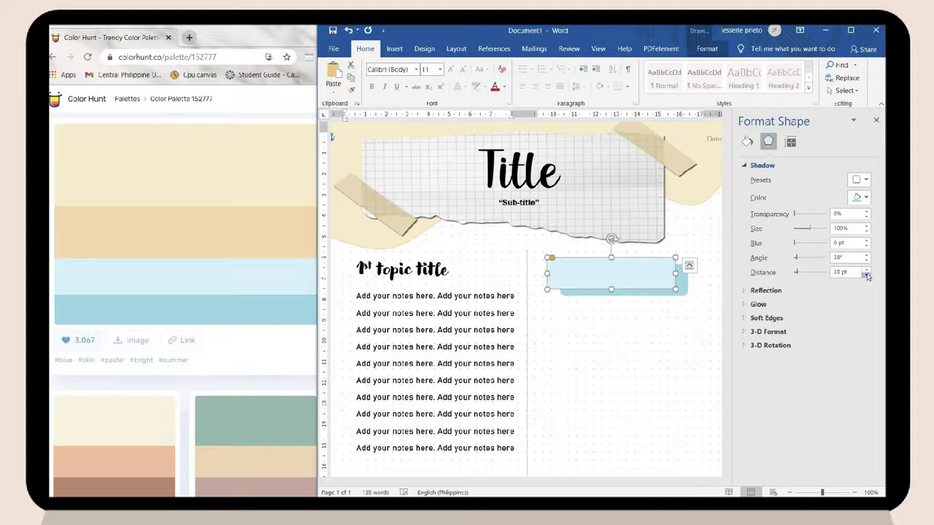
pyautogui.click(867, 255)
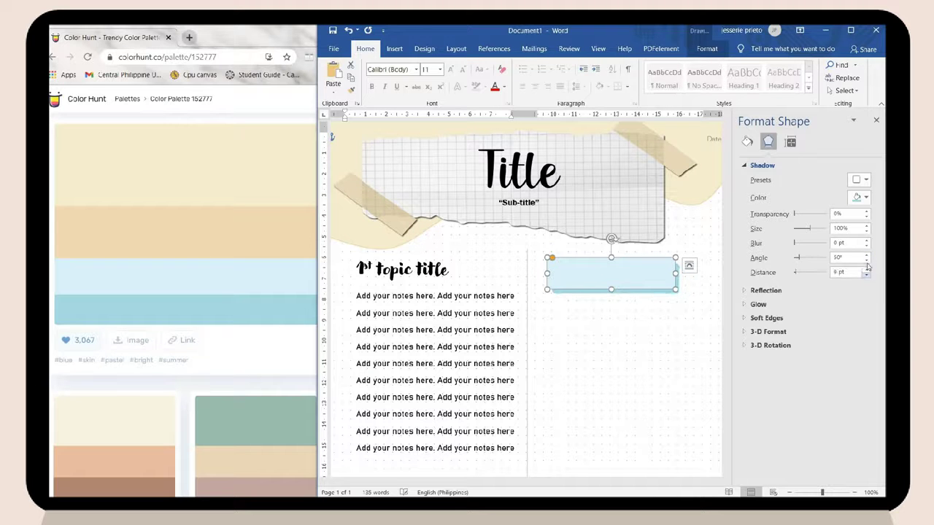
pyautogui.click(667, 302)
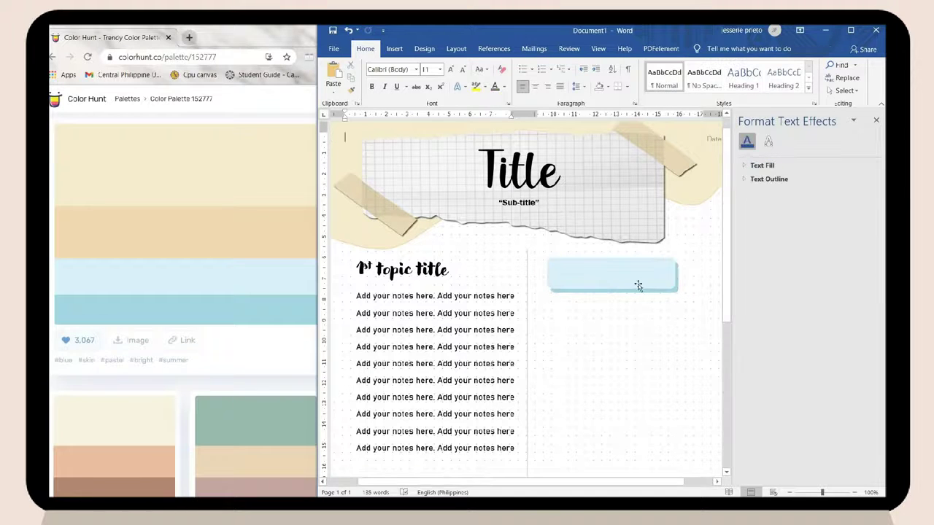
# Place the heading text "1st topic title" inside the rounded rectangle in Modern Love 22, coloured grey
pyautogui.rightClick(599, 275)
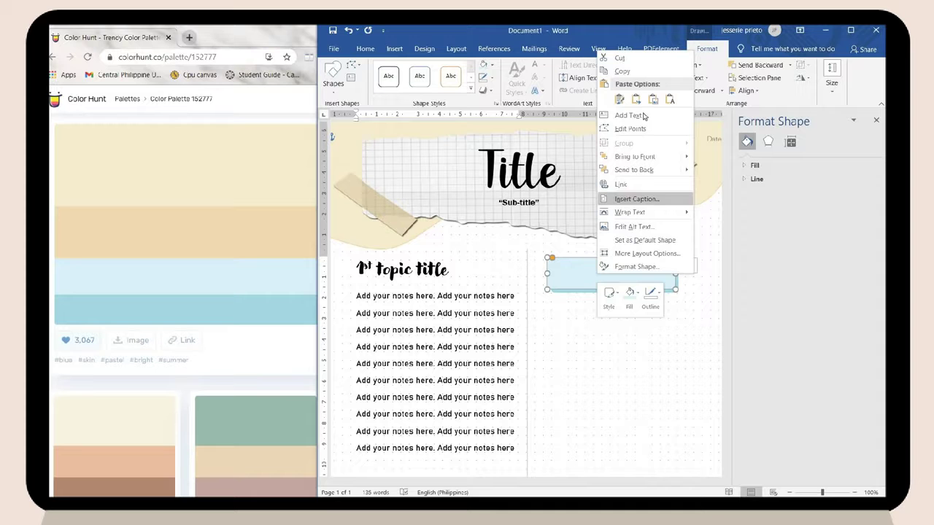
pyautogui.click(621, 272)
pyautogui.click(621, 272)
pyautogui.hotkey('ctrl', 'v')
pyautogui.click(662, 292)
pyautogui.click(619, 246)
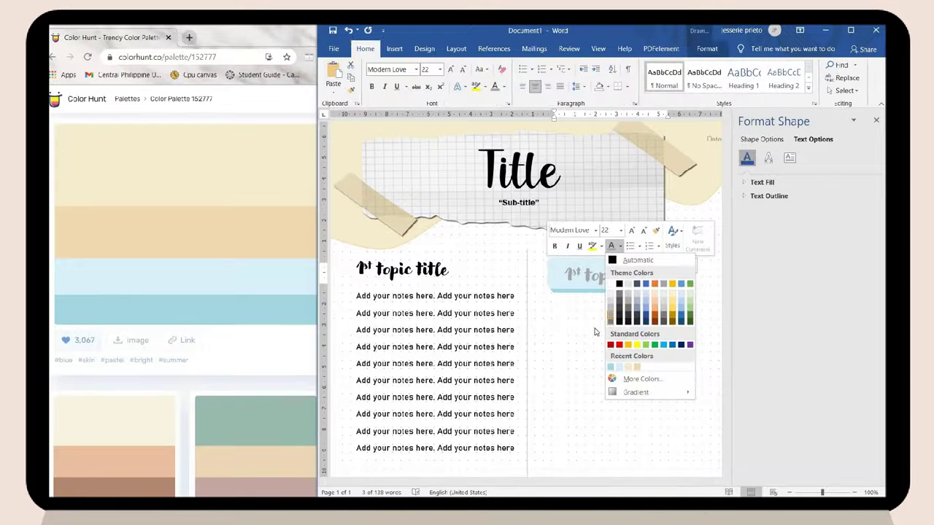
pyautogui.click(595, 332)
# Delete the original heading from the left notes column and move the blue "1st topic title" banner into its place
pyautogui.moveTo(356, 269); pyautogui.dragTo(448, 270)
pyautogui.press('Delete')
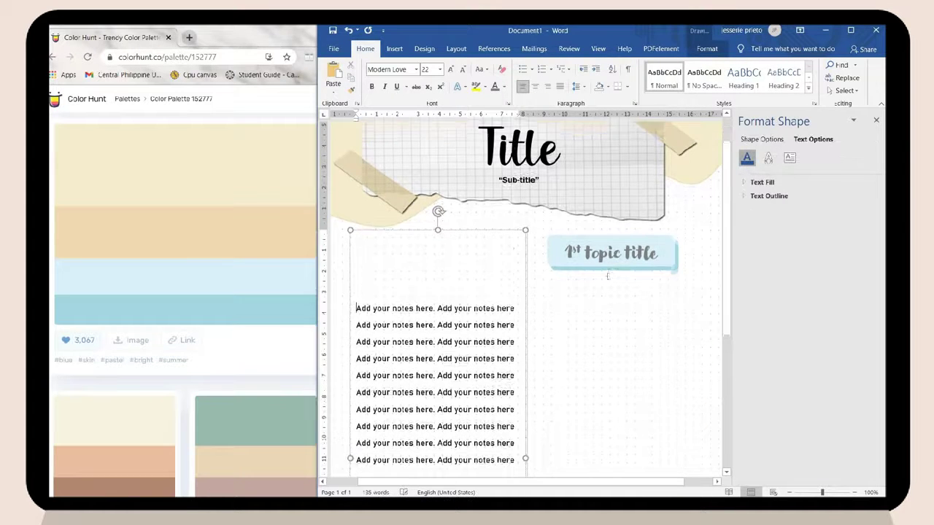
pyautogui.moveTo(608, 276); pyautogui.dragTo(480, 291)
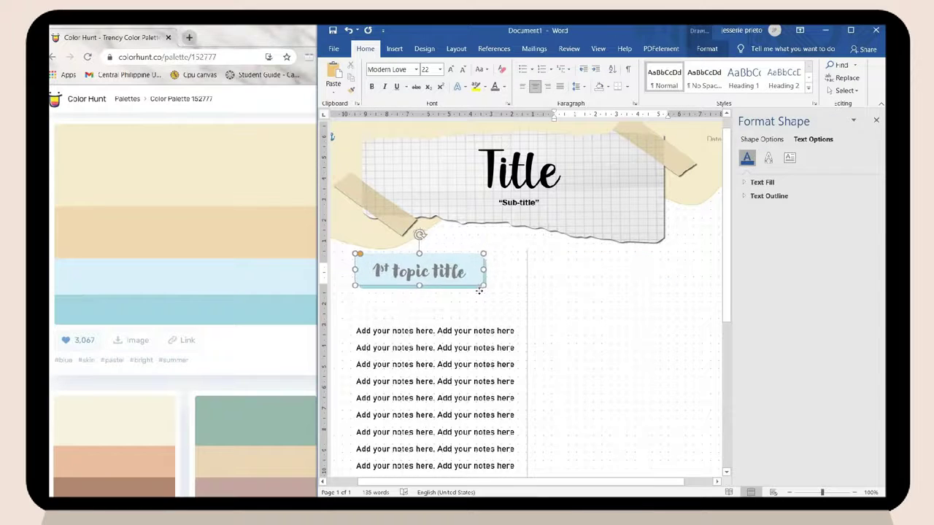
pyautogui.press('Escape')
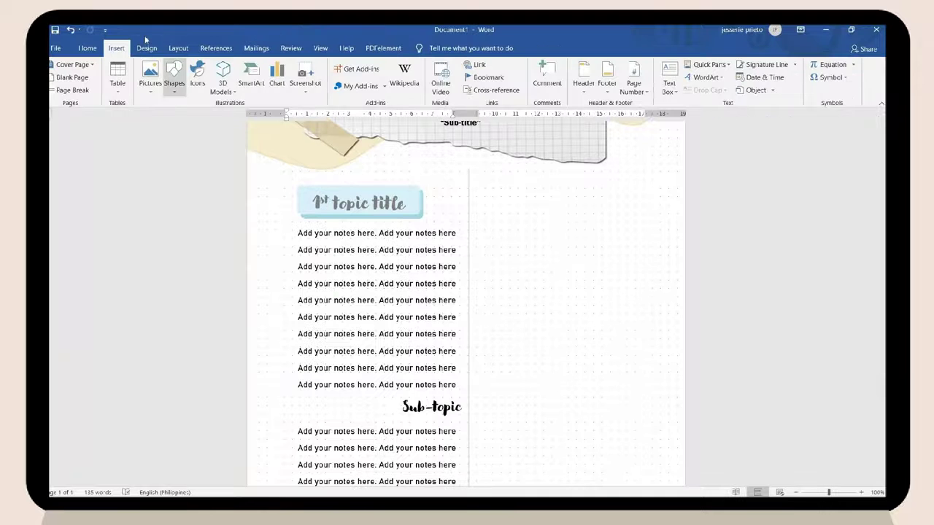
# Draw a cream rectangle about 9.6 by 1.3 cm in the right column and enter "Important note" in it
pyautogui.moveTo(477, 264)
pyautogui.mouseDown()
pyautogui.moveTo(643, 308)
pyautogui.moveTo(669, 304)
pyautogui.mouseUp()
pyautogui.click(334, 65)
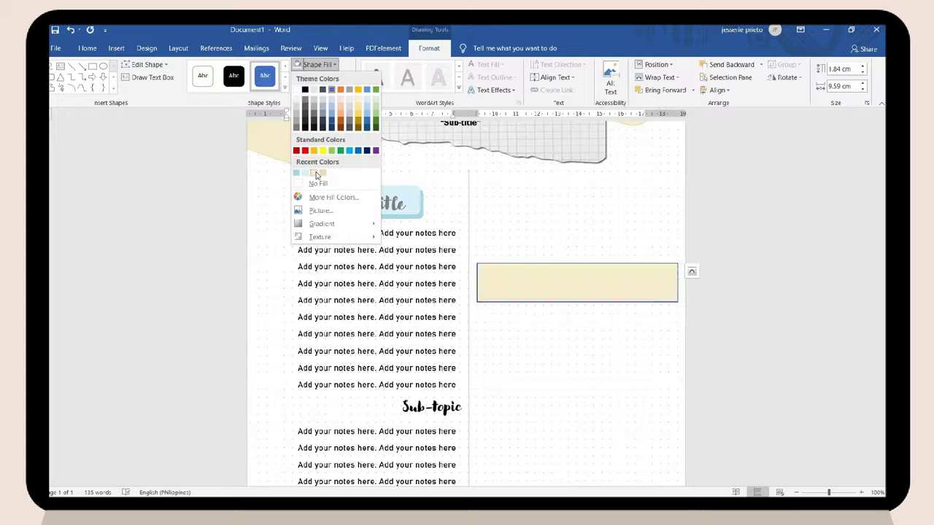
pyautogui.click(316, 175)
pyautogui.rightClick(574, 285)
pyautogui.click(561, 297)
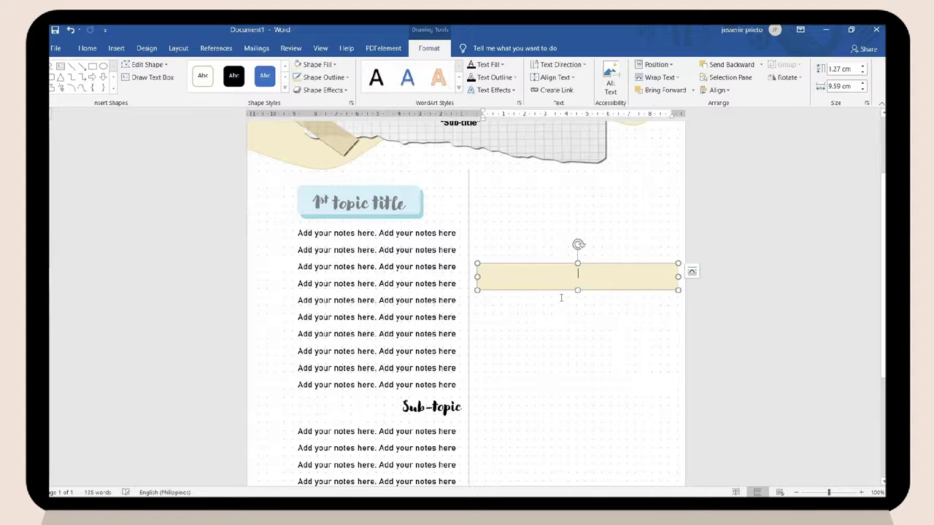
pyautogui.write('Important note')
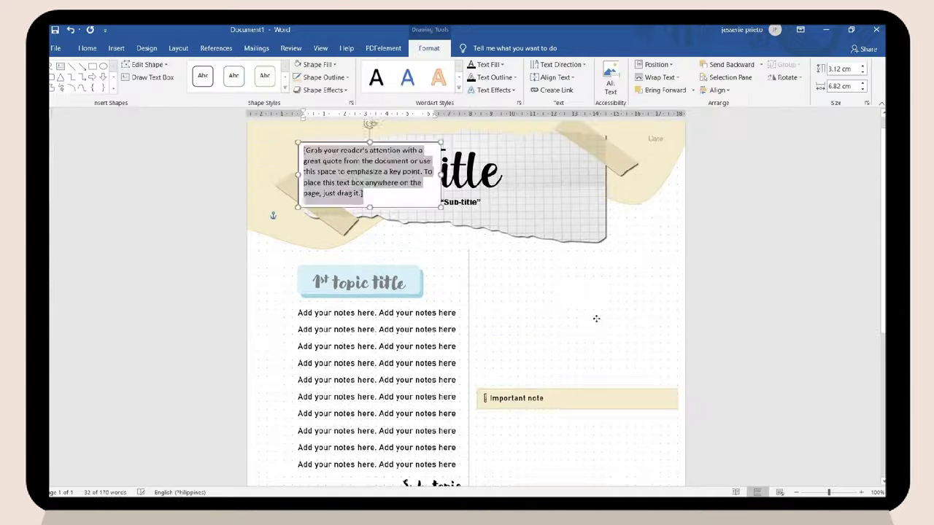
# Place a text box of about 8.1 by 20.4 cm in the right column and fill it with "Add your notes here" lines
pyautogui.moveTo(370, 202); pyautogui.dragTo(552, 323)
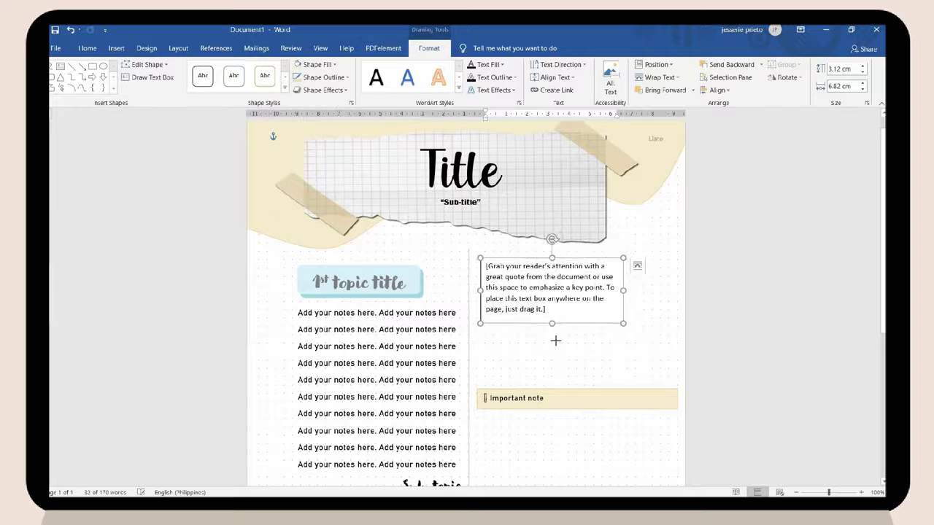
pyautogui.write('Add your notes here. Add your notes here Add your notes here. Add your notes here Add your notes here. Add your notes here Add your notes here. Add your notes here Add your notes here. Add your notes here Add your notes here. Add your notes here Add your notes here. Add your notes here Add your notes here. Add your notes here')
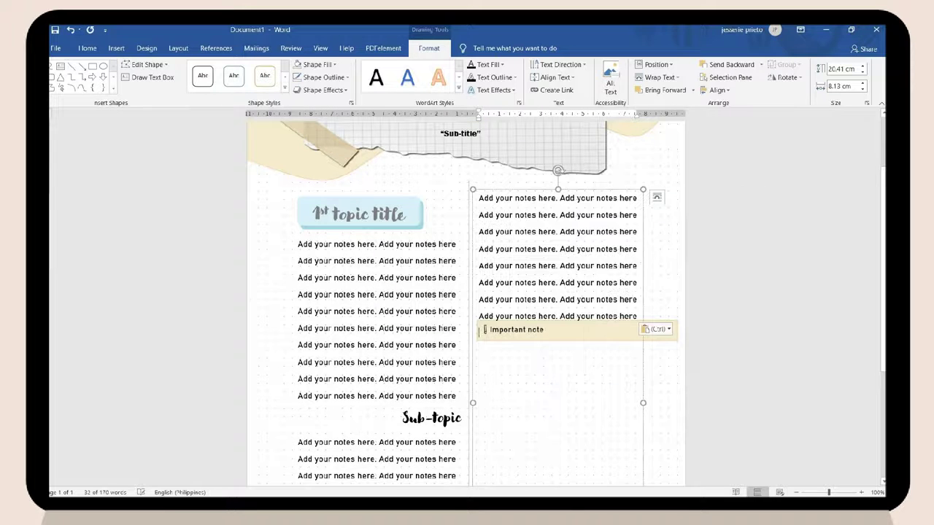
# Draw a light blue box below the right-column notes and set its title text in Berlin Sans FB at size 14
pyautogui.moveTo(481, 273)
pyautogui.mouseDown()
pyautogui.moveTo(594, 311)
pyautogui.moveTo(640, 347)
pyautogui.mouseUp()
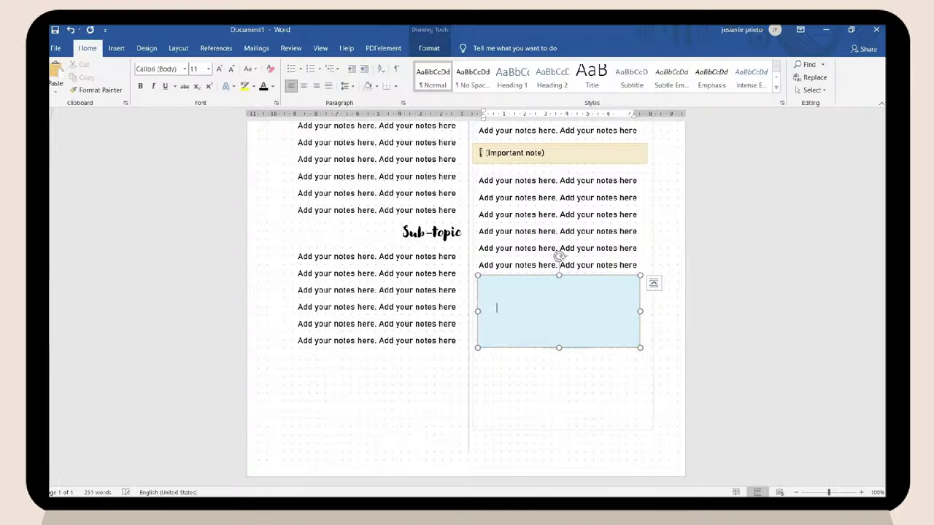
pyautogui.scroll(-5, 548, 363)
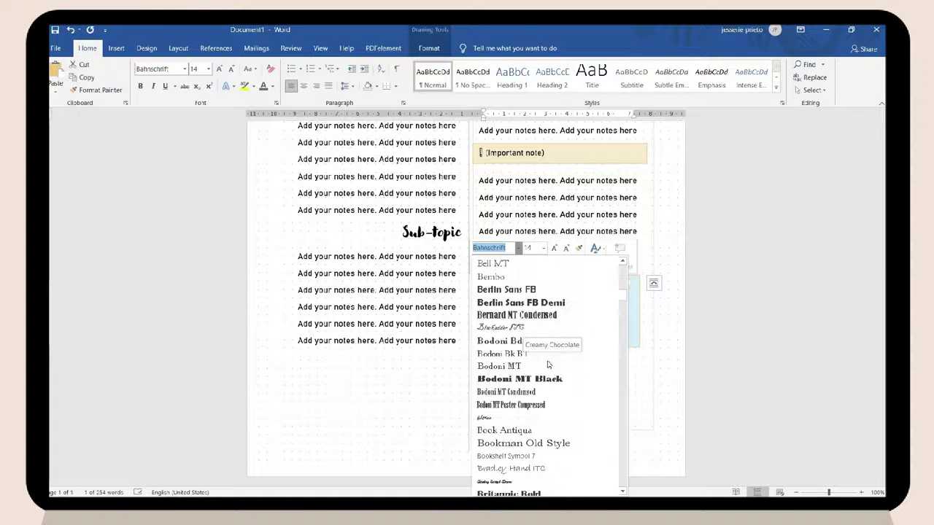
pyautogui.click(544, 363)
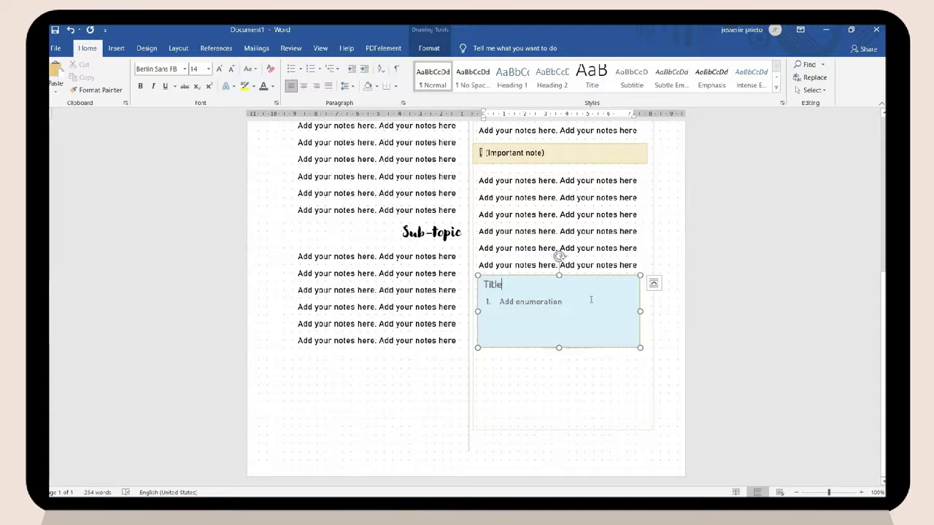
# Extend the numbered list in the blue box with the items "Hello", "Hi" and "Hola!"
pyautogui.click(591, 300)
pyautogui.press('Return')
pyautogui.write('Hello')
pyautogui.press('Return')
pyautogui.write('Hi')
pyautogui.press('Return')
pyautogui.write('Hola')
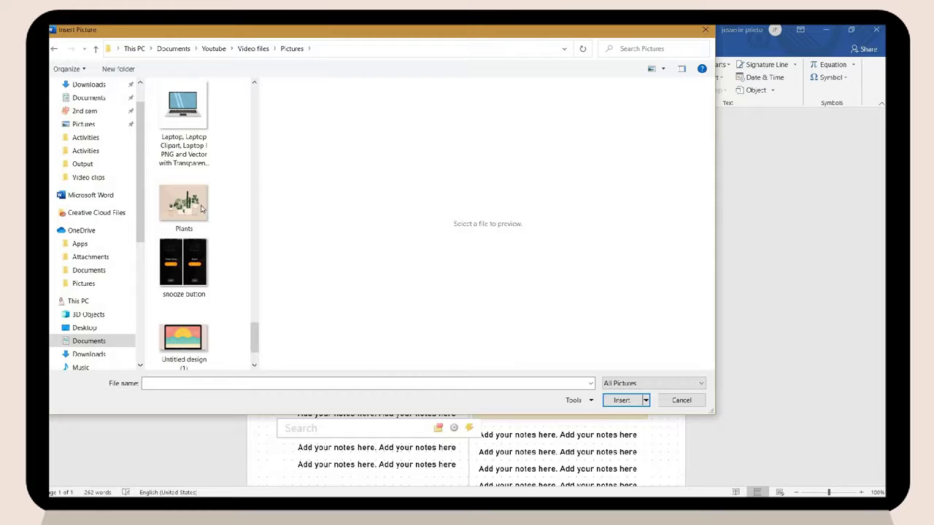
# Insert the "Plants" picture, turn on text wrapping for it and place it at the top of the right column
pyautogui.doubleClick(203, 209)
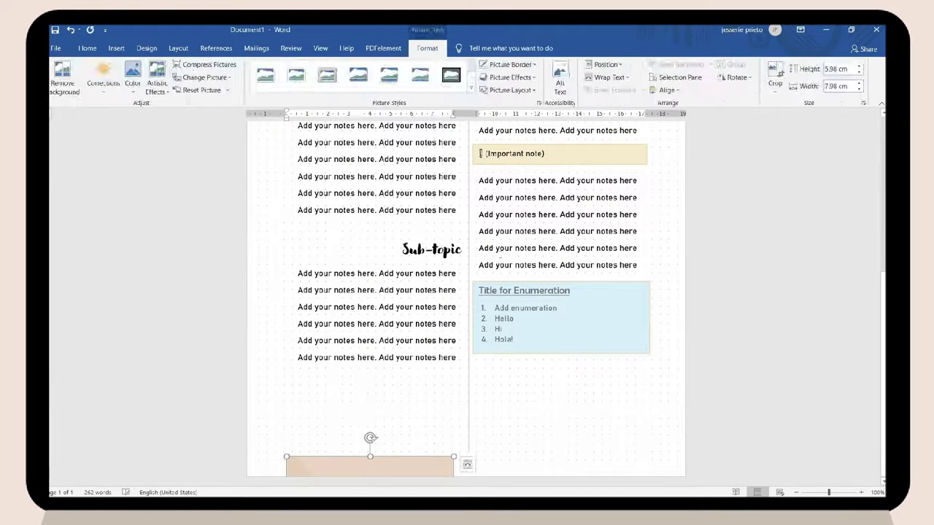
pyautogui.click(467, 466)
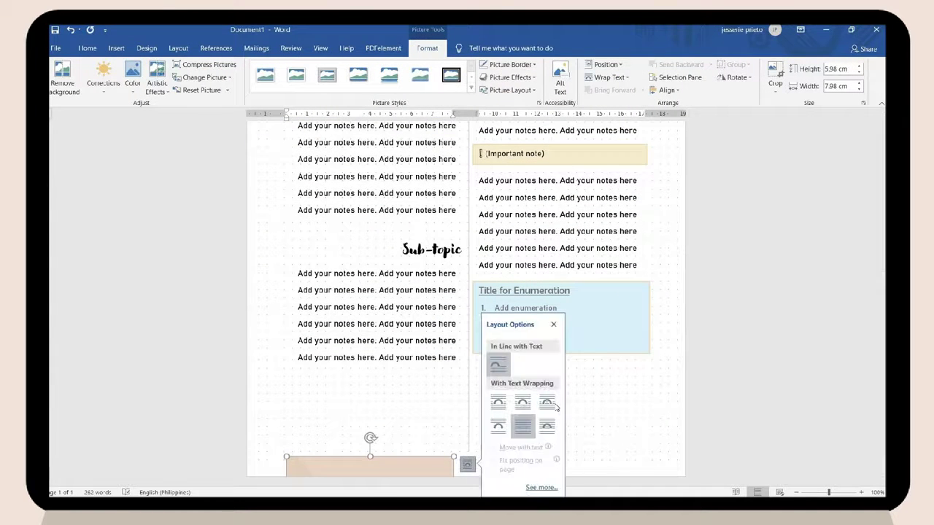
pyautogui.click(547, 401)
pyautogui.moveTo(370, 401); pyautogui.dragTo(577, 380)
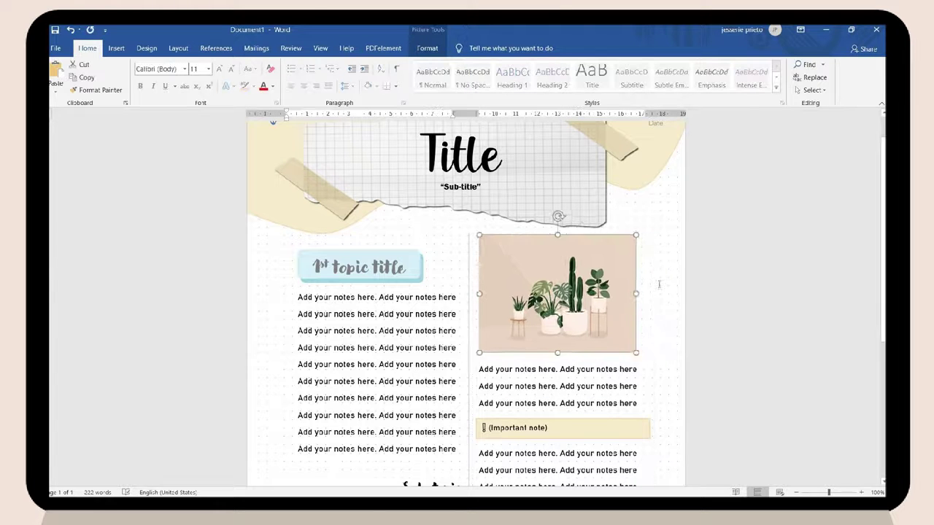
pyautogui.click(659, 285)
pyautogui.scroll(1, 506, 336)
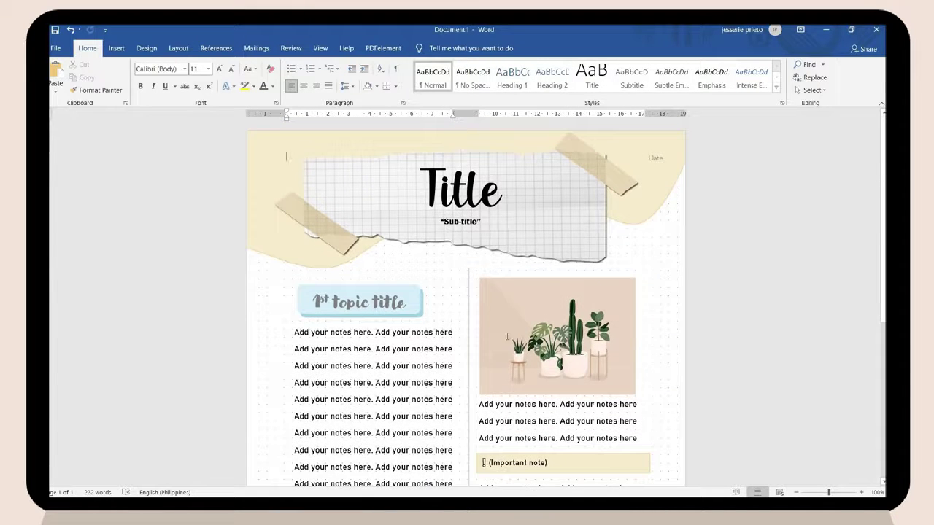
# Insert the "aesthetic stickers for journaling" picture, crop it to the lavender bunch and place it in the page's lower-left corner
pyautogui.scroll(-3, 507, 336)
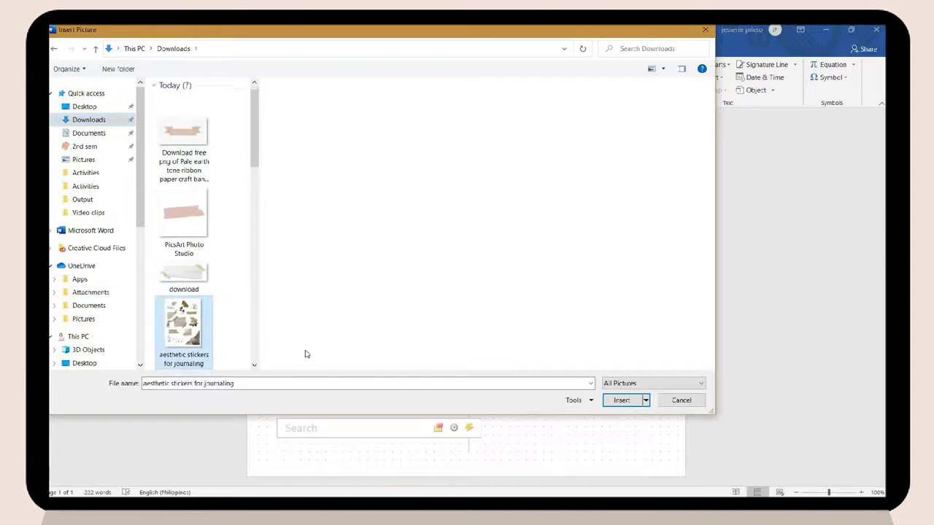
pyautogui.press('Return')
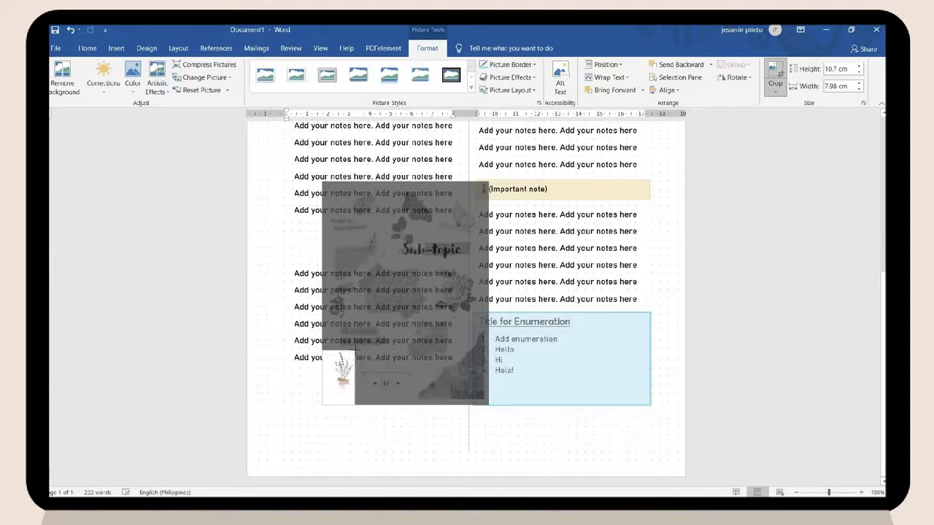
pyautogui.click(377, 455)
pyautogui.click(311, 367)
pyautogui.scroll(-1, 678, 336)
pyautogui.scroll(1, 678, 337)
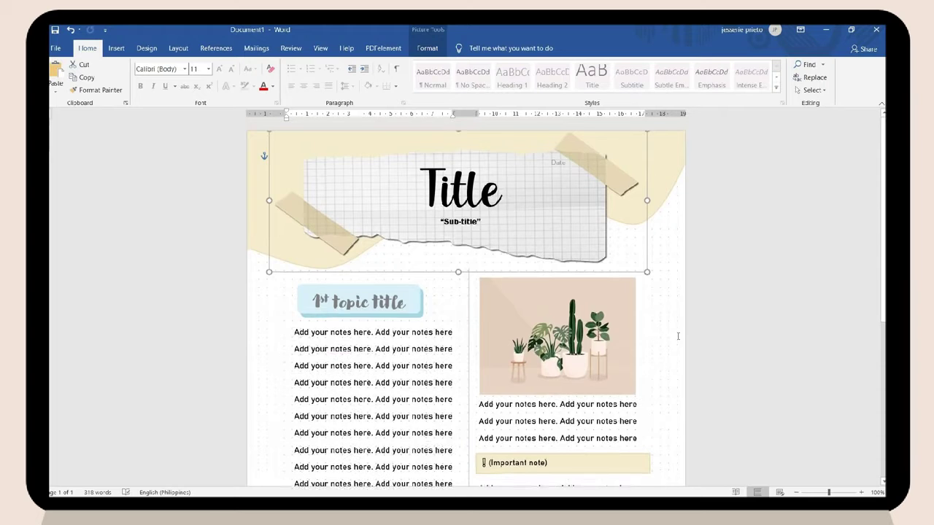
pyautogui.scroll(-7, 678, 336)
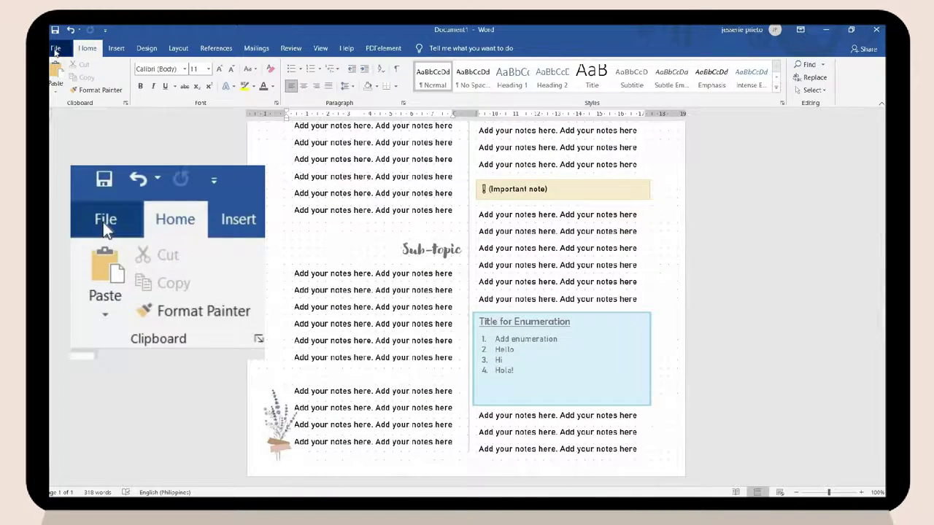
# Start saving a copy of the document and browse to the School folder in Documents
pyautogui.click(55, 48)
pyautogui.click(77, 200)
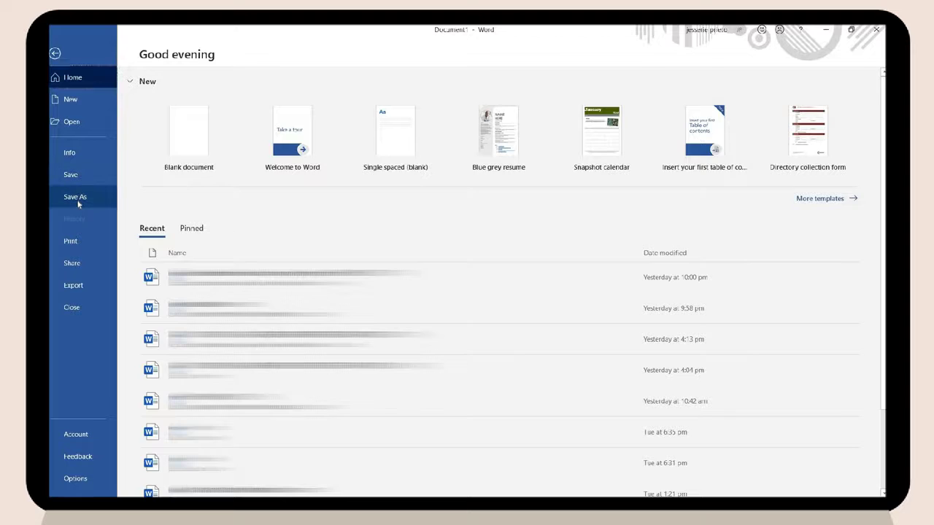
pyautogui.click(182, 242)
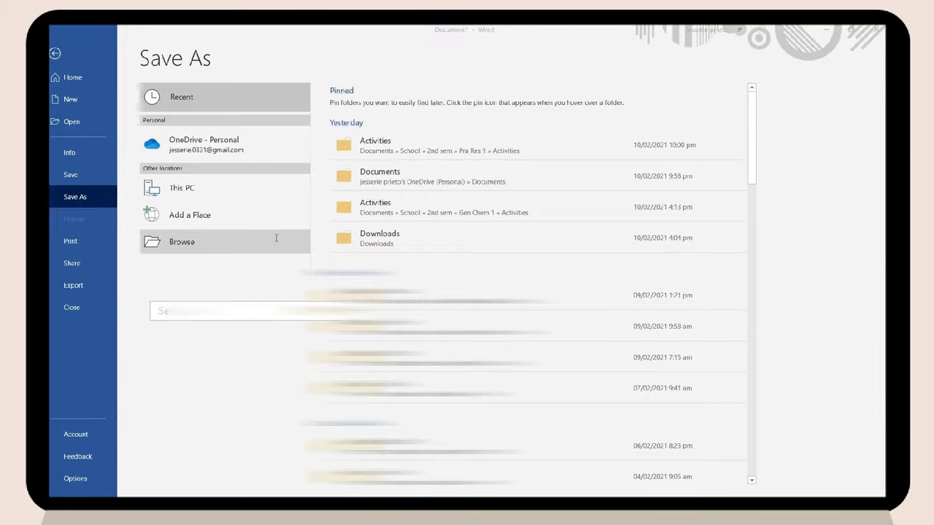
pyautogui.doubleClick(326, 122)
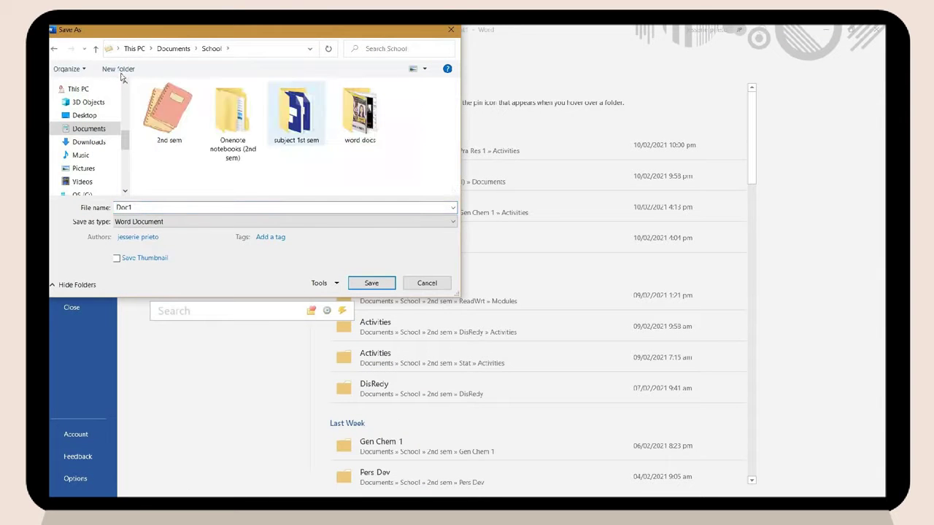
# Create a folder named "Ms word template" inside School and open it as the save location
pyautogui.click(118, 69)
pyautogui.write('Ms word template')
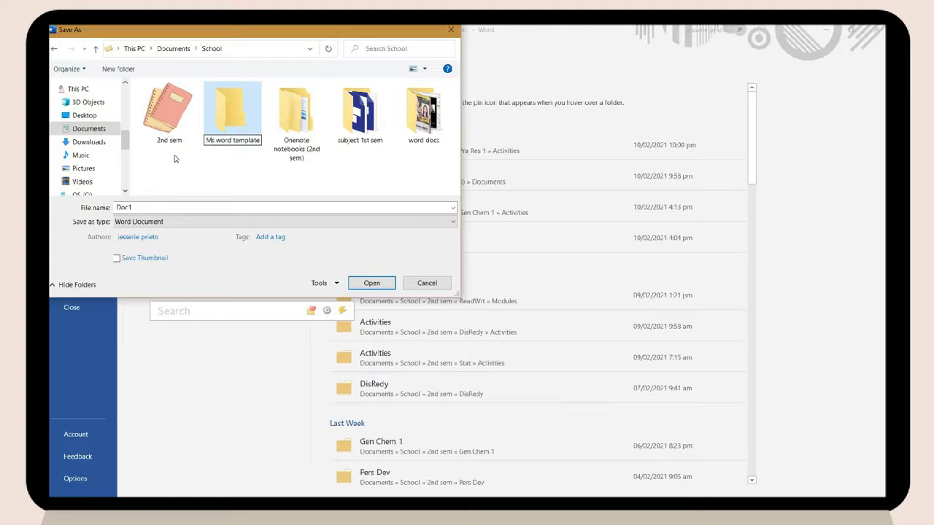
pyautogui.press('Return')
pyautogui.doubleClick(228, 117)
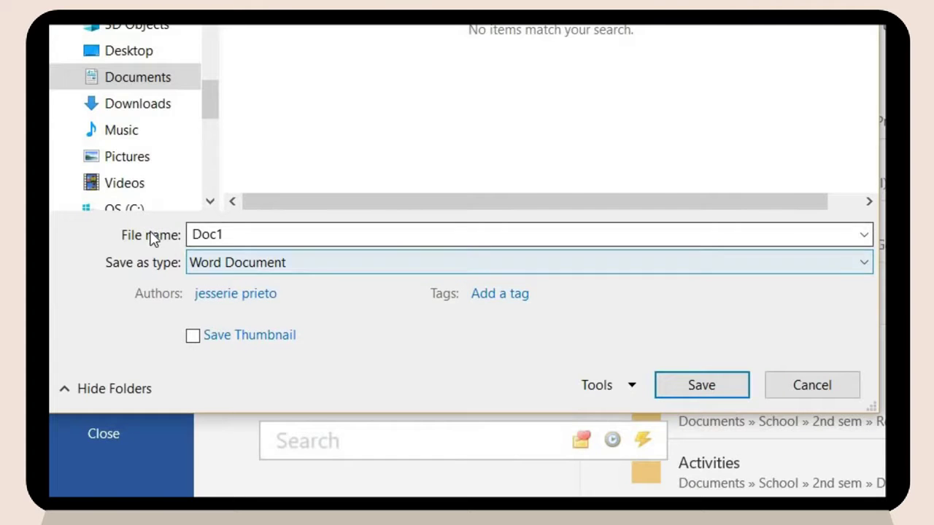
# Name the file "aesthetic notes template 1" and save it as a Word Template
pyautogui.click(95, 208)
pyautogui.write('aesthetic notes template')
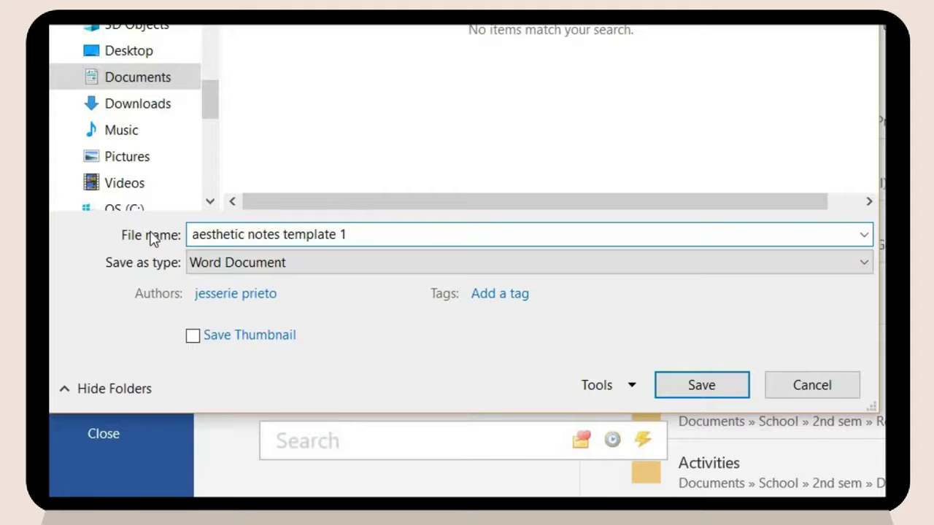
pyautogui.click(334, 265)
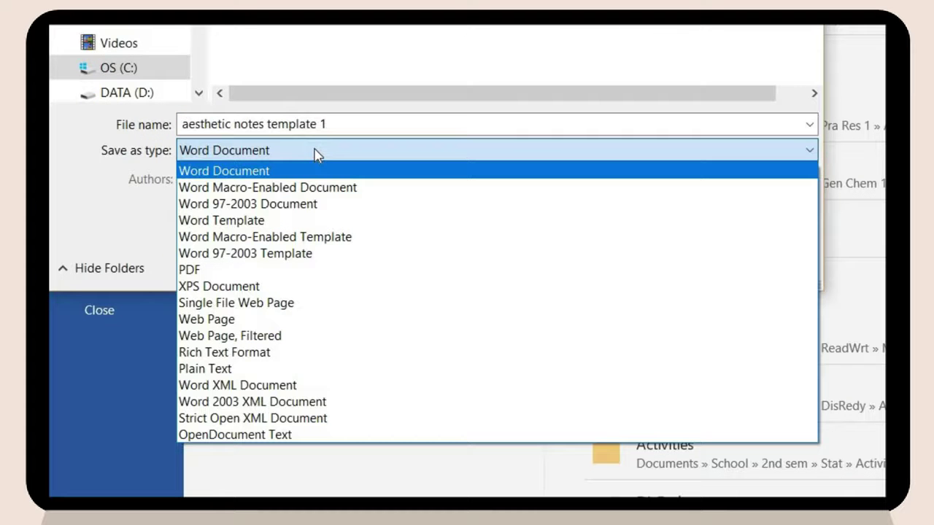
pyautogui.click(273, 226)
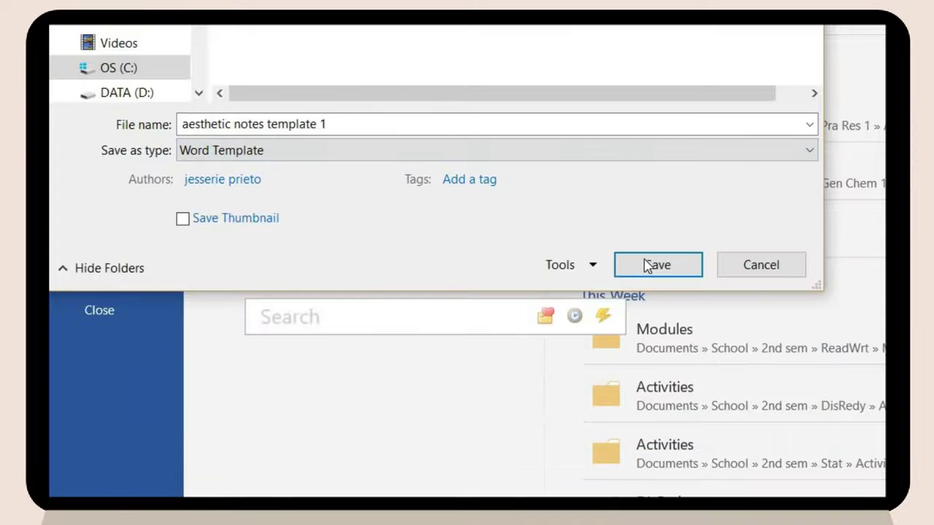
pyautogui.click(652, 265)
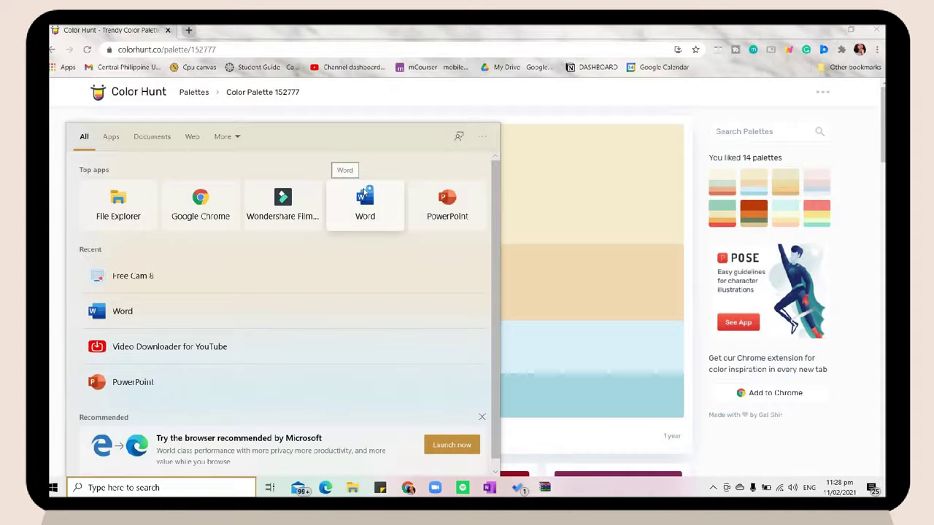
# Launch Word, create a new document from the personal template "aesthetic notes template 1" and look through its page
pyautogui.click(364, 196)
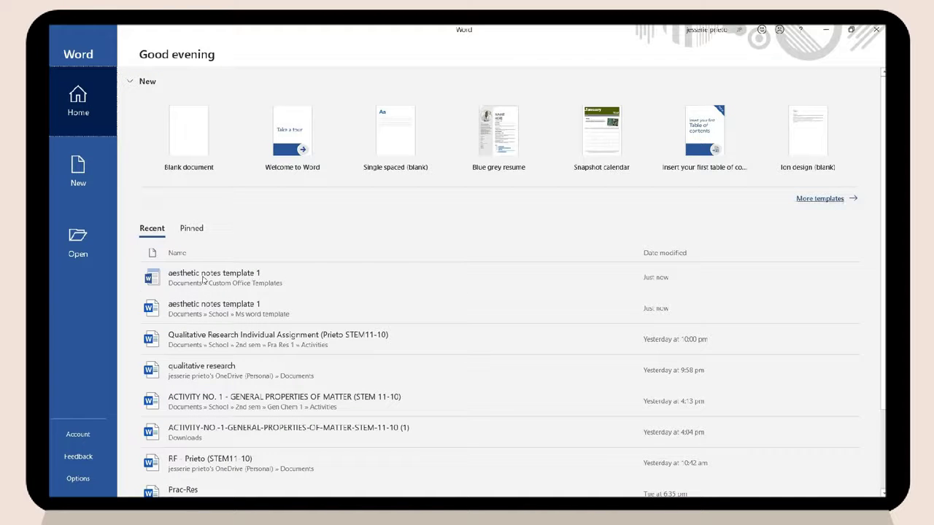
pyautogui.click(820, 199)
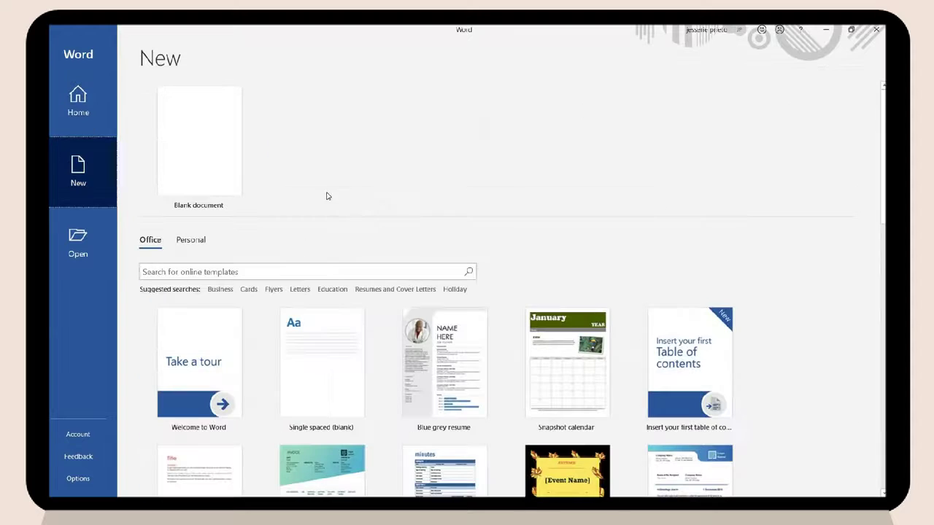
pyautogui.click(191, 240)
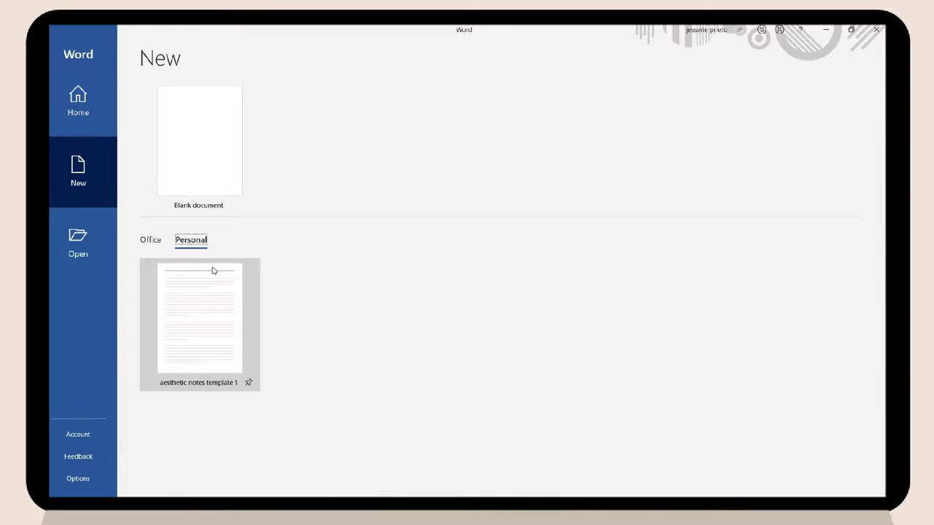
pyautogui.click(213, 270)
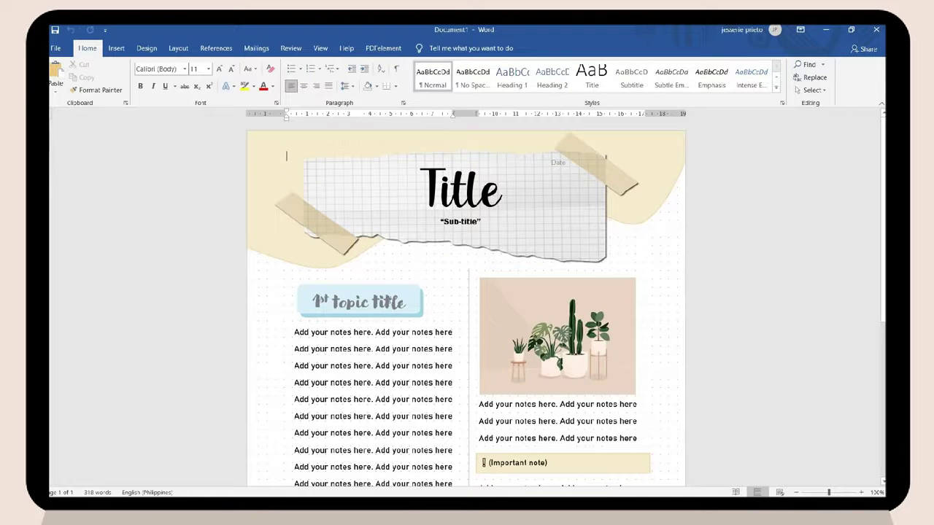
pyautogui.scroll(-6, 413, 278)
pyautogui.scroll(3, 418, 220)
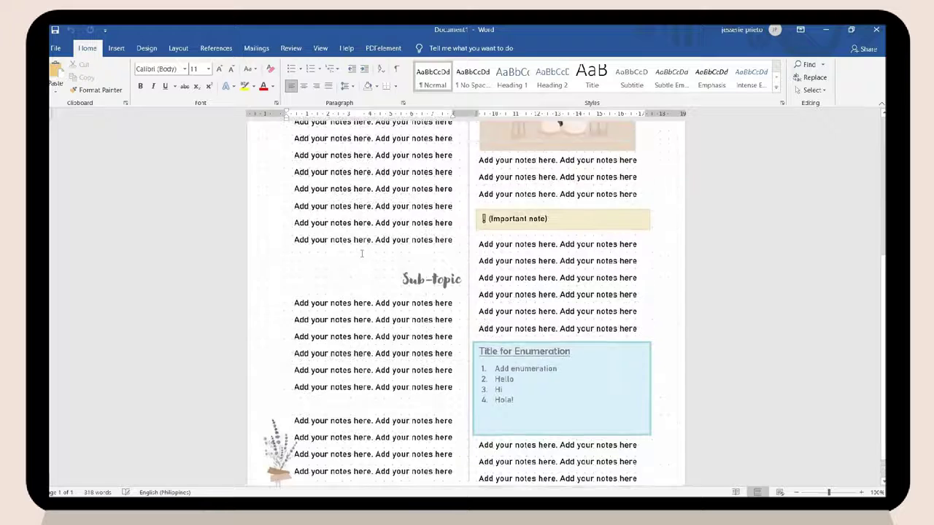
pyautogui.scroll(3, 416, 219)
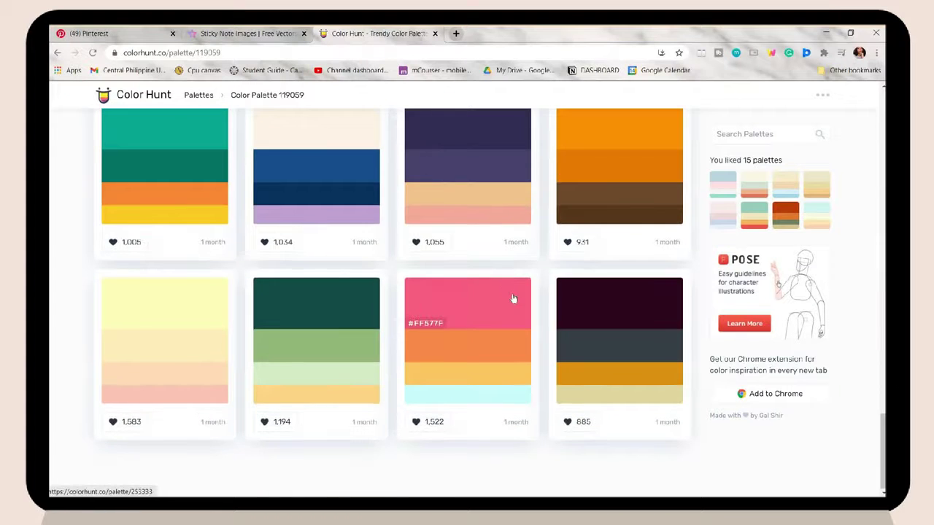
# In the browser, search rawpixel for "sticky notes", download the free original-size sticky notes PNG and open an image from the "aesthetic" results
pyautogui.scroll(10, 513, 299)
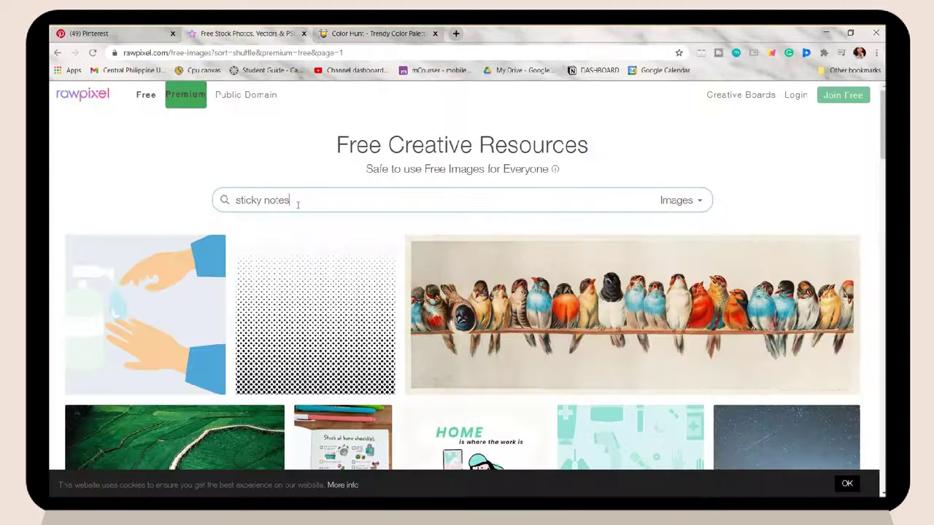
pyautogui.press('Return')
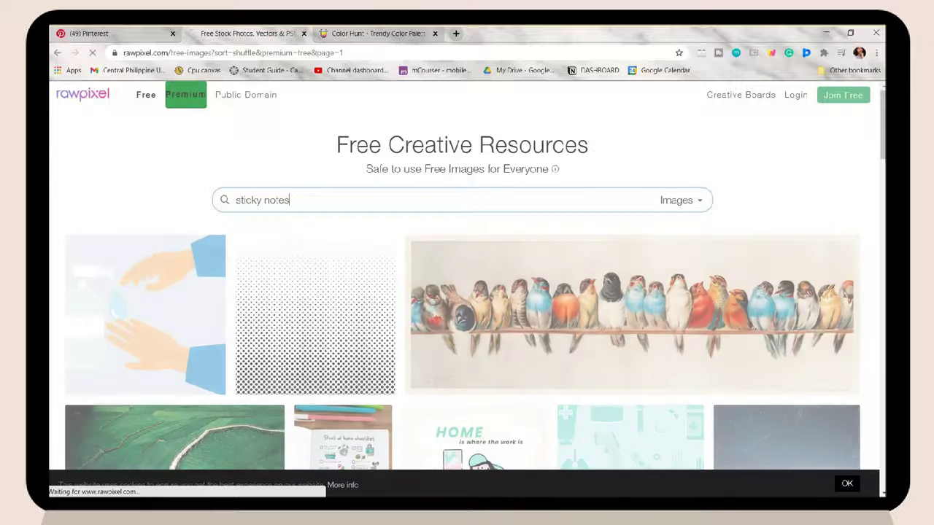
pyautogui.scroll(-5, 621, 187)
pyautogui.scroll(-10, 621, 187)
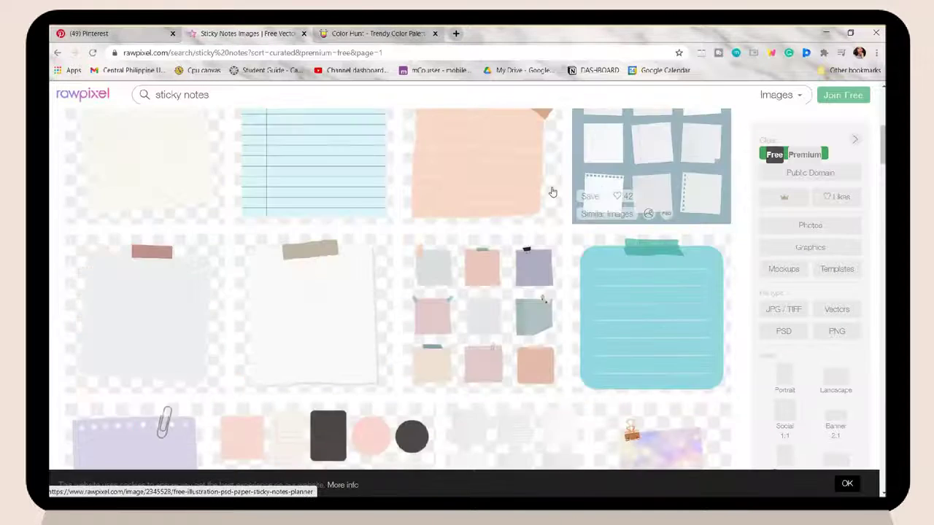
pyautogui.click(358, 209)
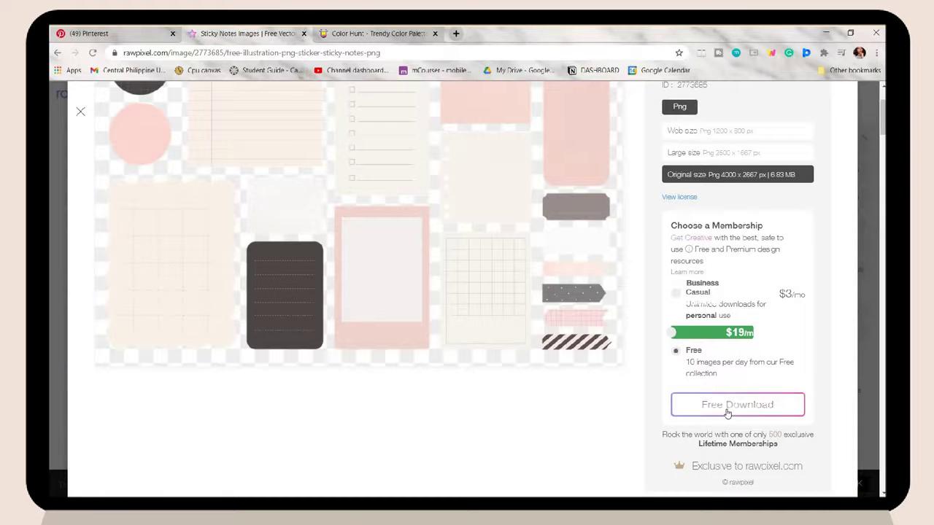
pyautogui.click(737, 405)
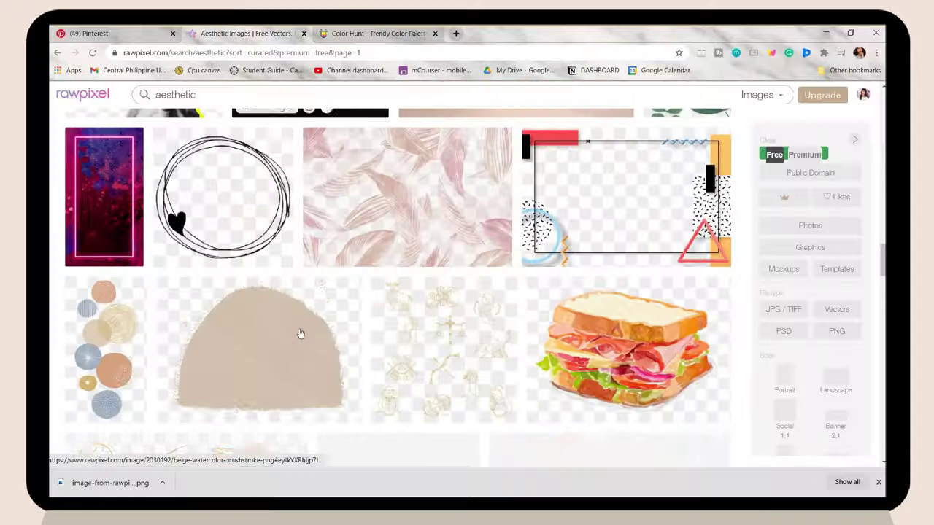
pyautogui.click(132, 340)
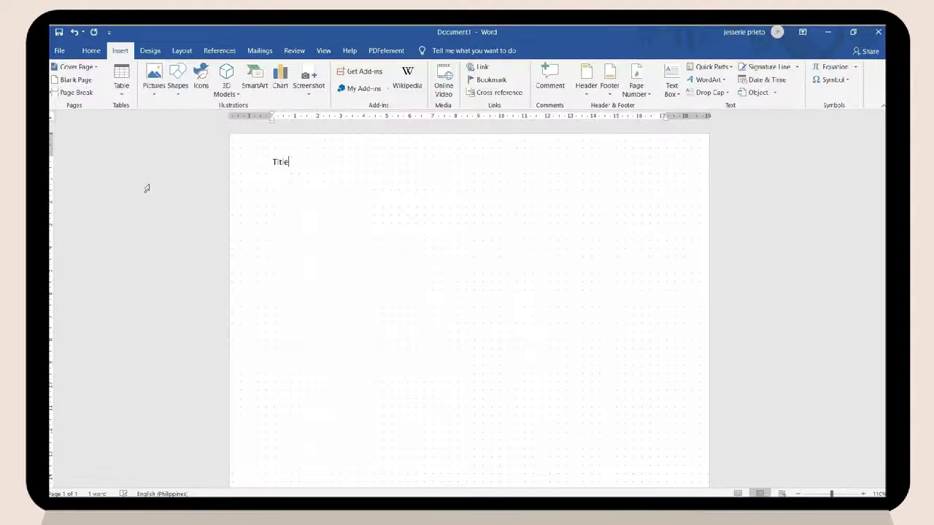
# Format the title in News706 BT at 72 pt and centre it on the page
pyautogui.moveTo(273, 162); pyautogui.dragTo(293, 163)
pyautogui.click(92, 51)
pyautogui.click(223, 72)
pyautogui.click(222, 72)
pyautogui.click(223, 72)
pyautogui.click(223, 72)
pyautogui.click(222, 71)
pyautogui.click(189, 71)
pyautogui.click(188, 150)
pyautogui.hotkey('ctrl', 'e')
pyautogui.hotkey('ctrl', 'shift', '.')
pyautogui.hotkey('ctrl', 'shift', '.')
pyautogui.hotkey('ctrl', 'shift', '.')
pyautogui.hotkey('ctrl', 'shift', '.')
pyautogui.hotkey('ctrl', 'shift', '.')
pyautogui.hotkey('ctrl', 'shift', '.')
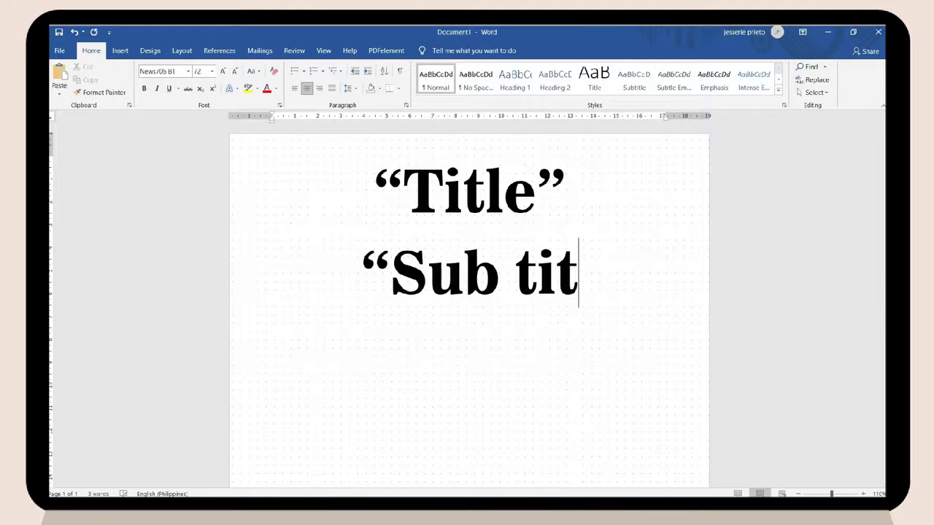
# Complete the line “Sub title” below the title, set it in Modern Love and shrink it well below the title's size
pyautogui.write('le”')
pyautogui.hotkey('shift', 'Home')
pyautogui.click(188, 71)
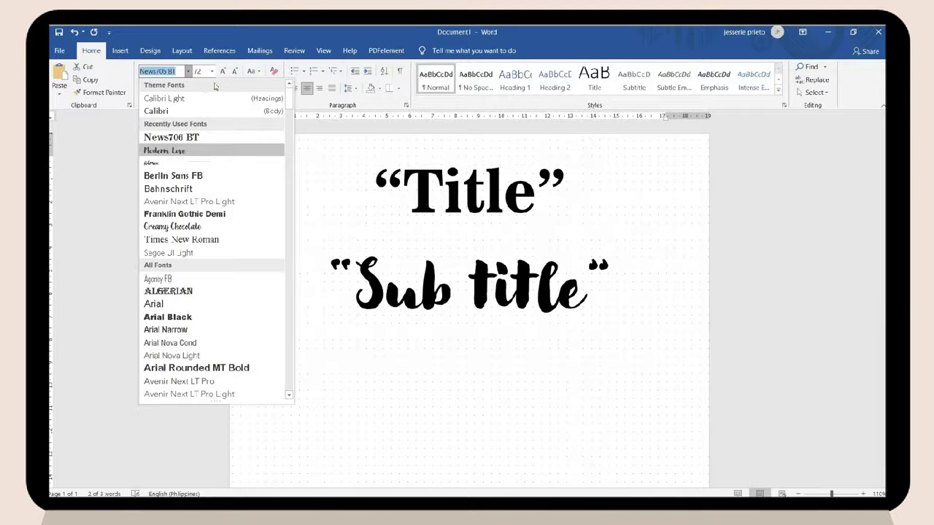
pyautogui.click(175, 151)
pyautogui.click(234, 72)
pyautogui.click(234, 72)
pyautogui.click(235, 72)
pyautogui.click(234, 72)
pyautogui.click(234, 73)
# Reduce the spacing after the title and subtitle paragraphs through the custom line spacing options
pyautogui.moveTo(512, 257); pyautogui.dragTo(376, 187)
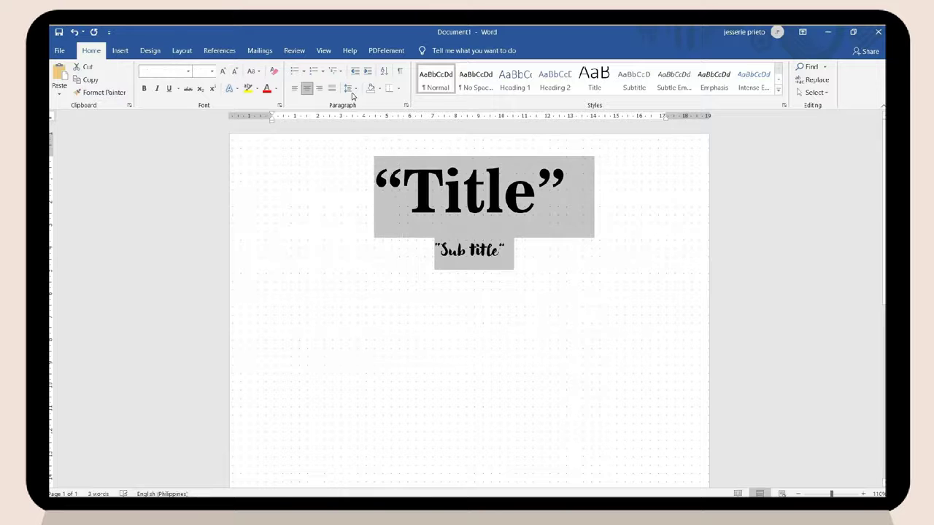
pyautogui.click(349, 88)
pyautogui.click(383, 176)
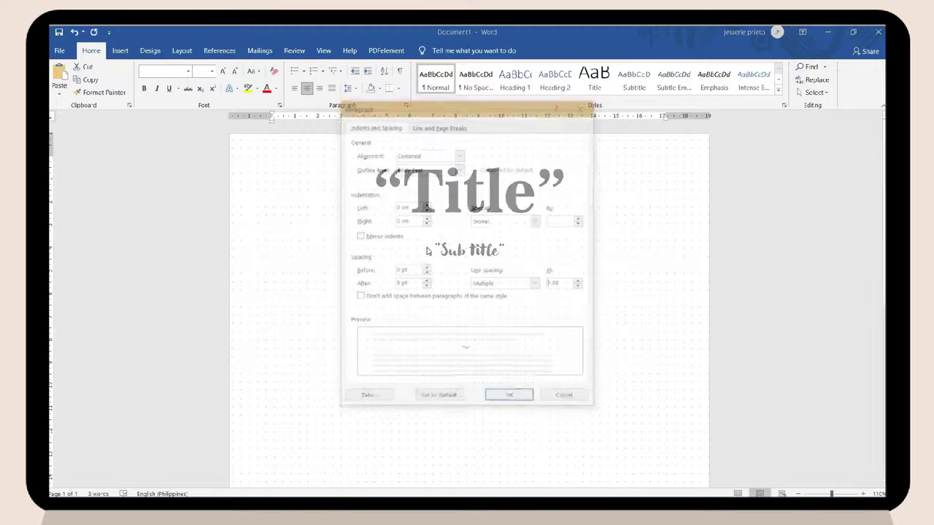
pyautogui.click(426, 287)
pyautogui.click(426, 287)
pyautogui.click(513, 399)
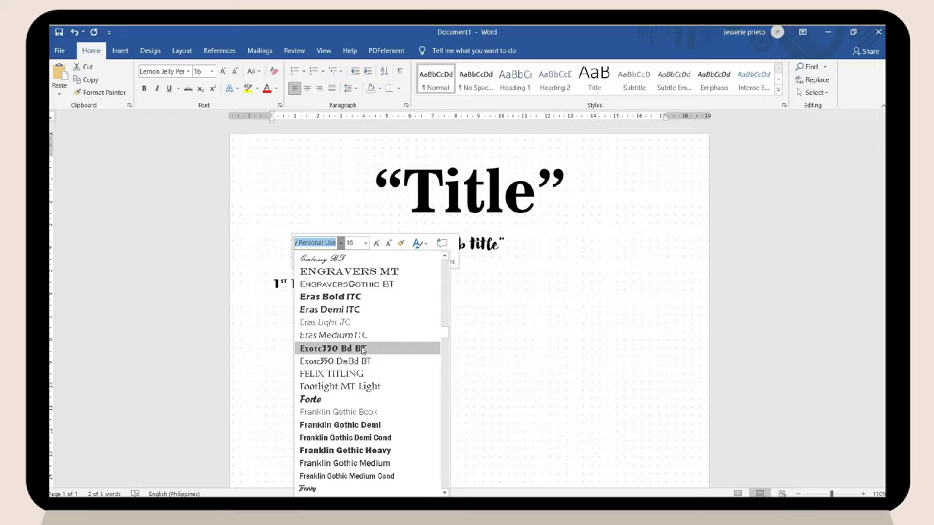
# Set the "1st Topic" heading in Exotc350 Bd BT at 18 pt and draw a long thin rectangle beside it across the page
pyautogui.click(363, 349)
pyautogui.click(367, 292)
pyautogui.click(120, 50)
pyautogui.click(177, 78)
pyautogui.click(205, 118)
pyautogui.moveTo(351, 282); pyautogui.dragTo(686, 283)
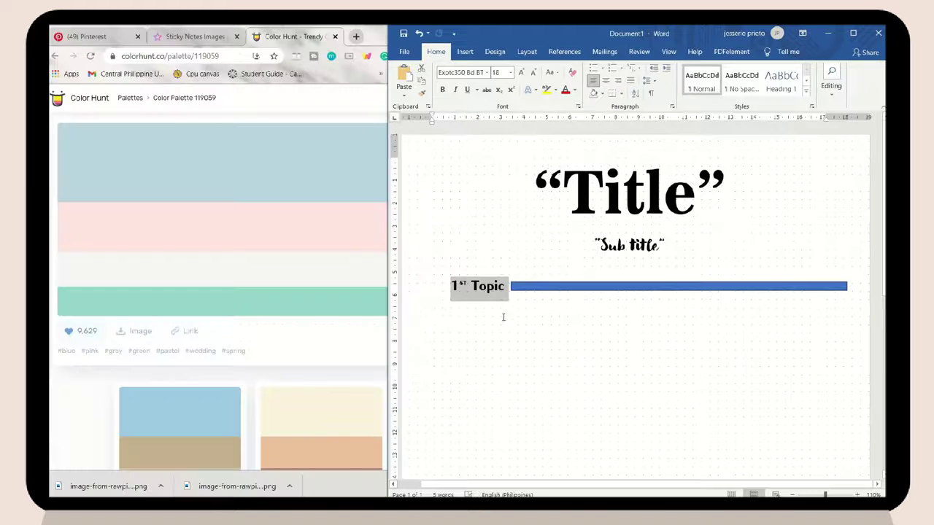
# Colour the "1st Topic" heading muted teal-blue and fill the bar beside it with the palette's pale pink
pyautogui.click(573, 90)
pyautogui.click(583, 201)
pyautogui.click(357, 195)
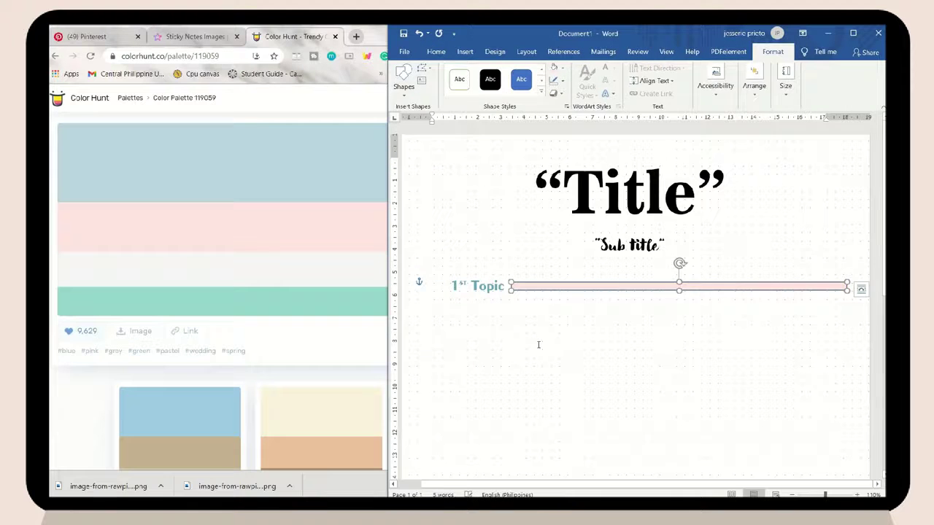
pyautogui.click(538, 344)
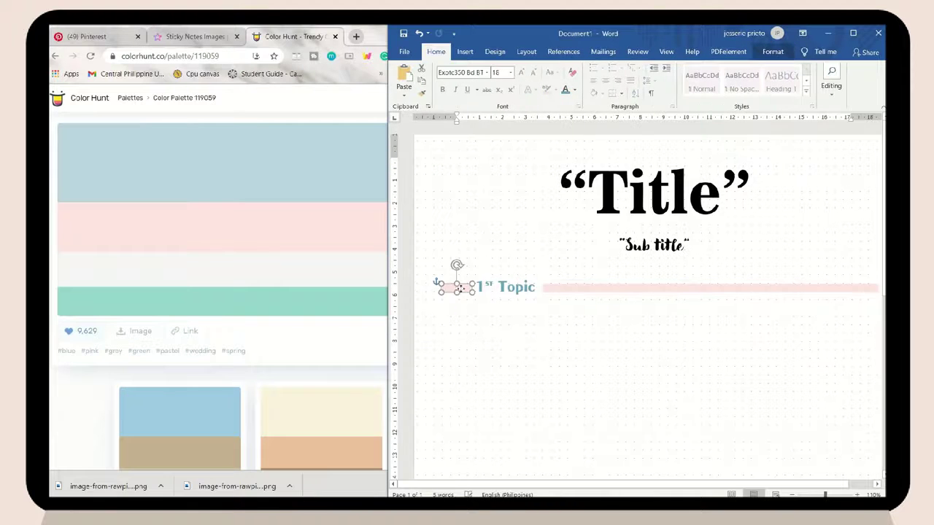
# Add the placeholder text "Add your notes here." below the topic heading and set it in Bahnschrift
pyautogui.click(579, 328)
pyautogui.write('Add your')
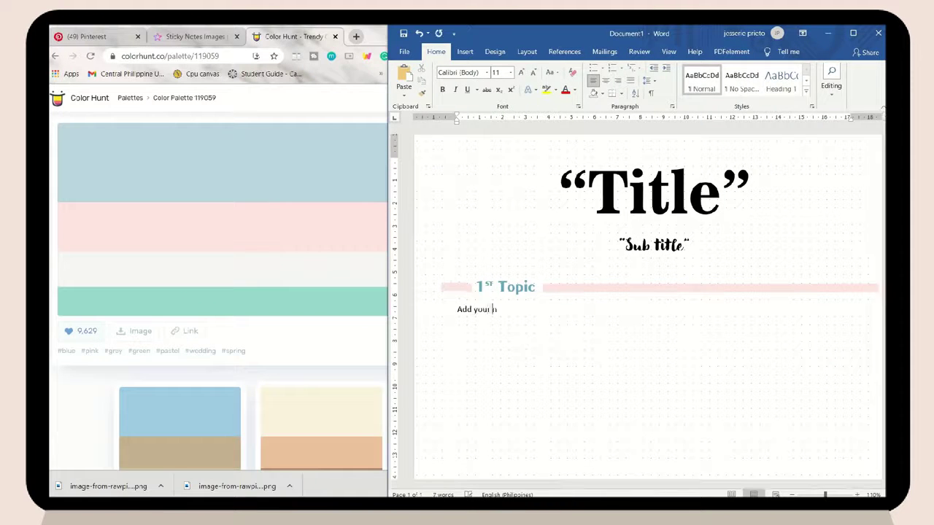
pyautogui.write('no')
pyautogui.click(487, 282)
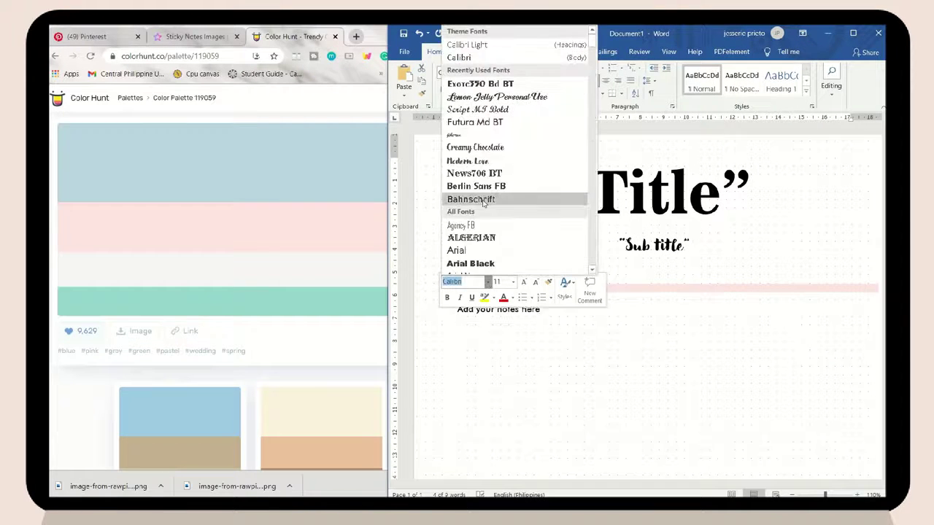
pyautogui.click(482, 200)
pyautogui.click(494, 207)
pyautogui.click(544, 311)
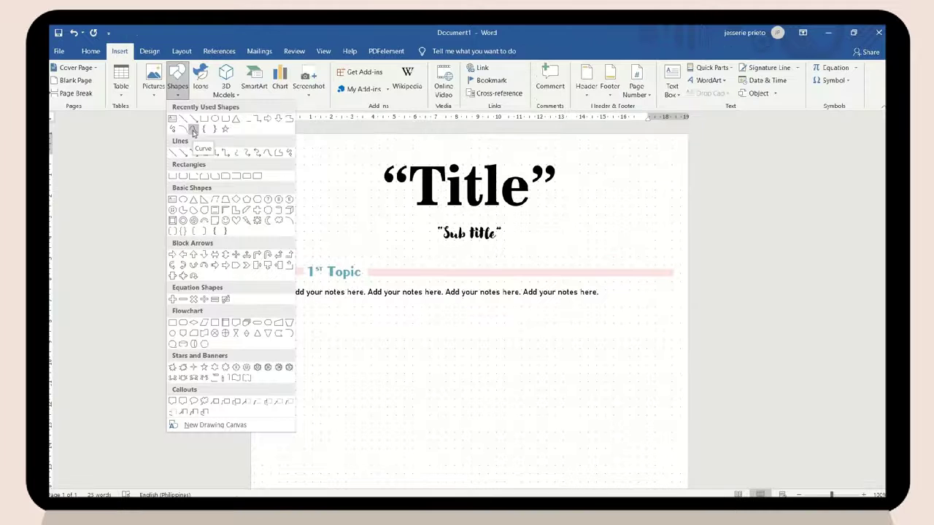
# Draw a freeform curved blob in the page's upper-left corner and fill it with the palette's light blue
pyautogui.click(194, 130)
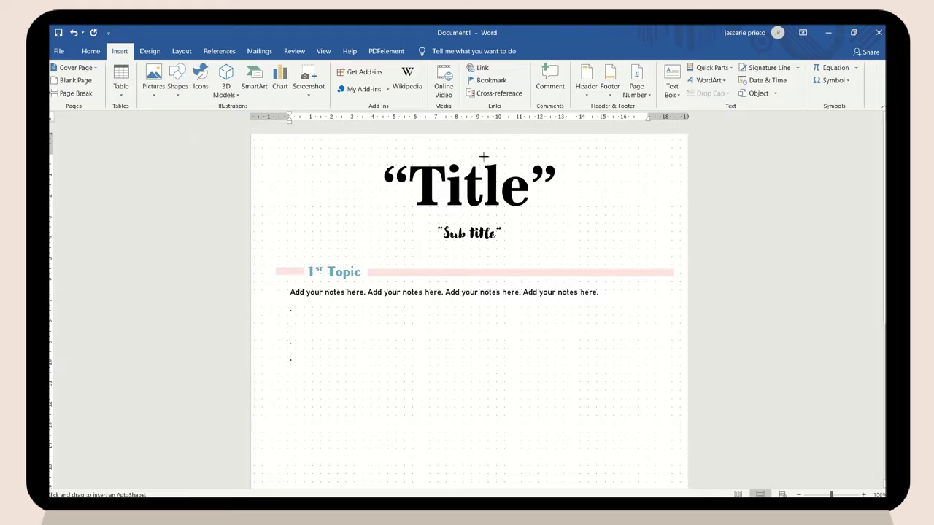
pyautogui.click(367, 133)
pyautogui.click(374, 187)
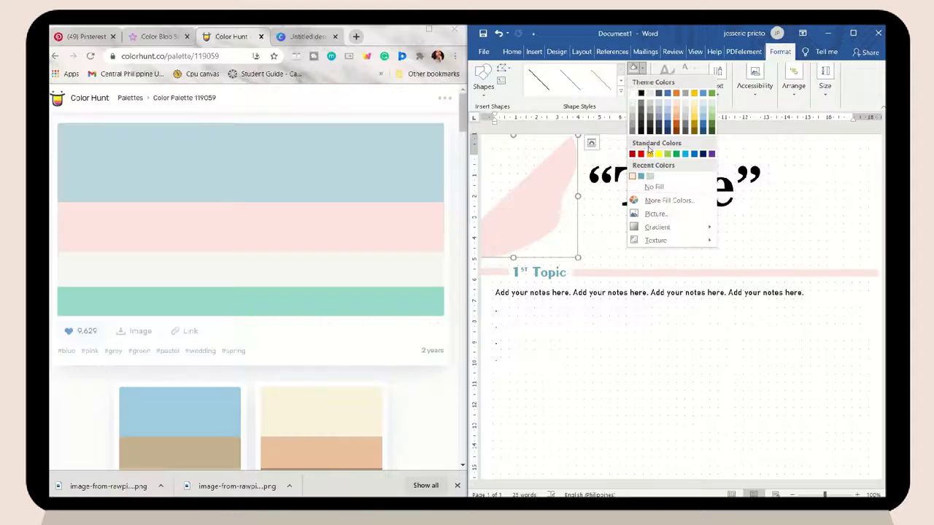
pyautogui.click(651, 177)
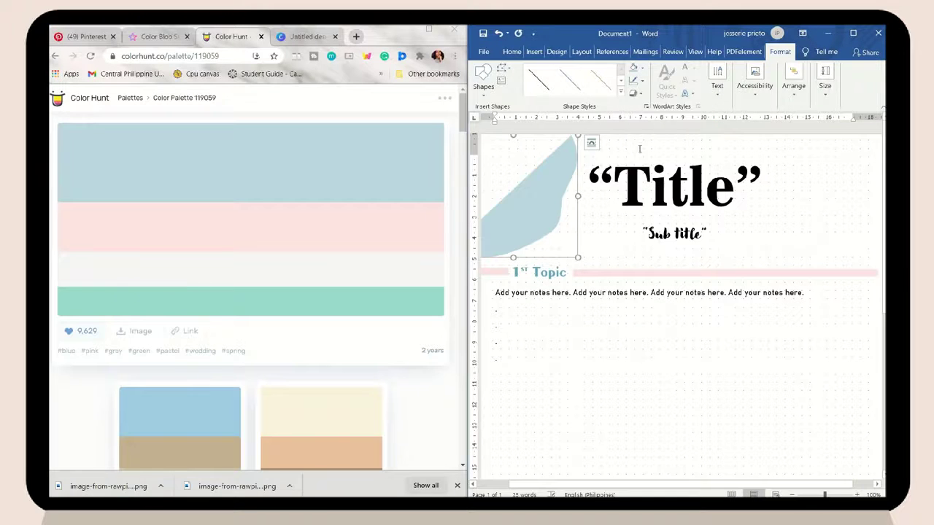
# Draw a light blue rectangle, rotate it diagonally and place it to fill the page corner behind the curved blob
pyautogui.moveTo(617, 165); pyautogui.dragTo(495, 277)
pyautogui.click(632, 67)
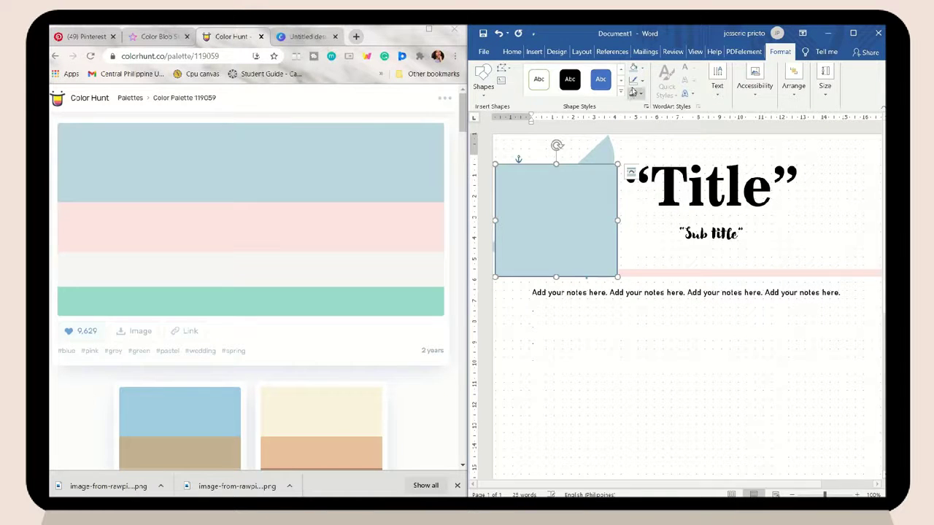
pyautogui.moveTo(557, 147); pyautogui.dragTo(534, 186)
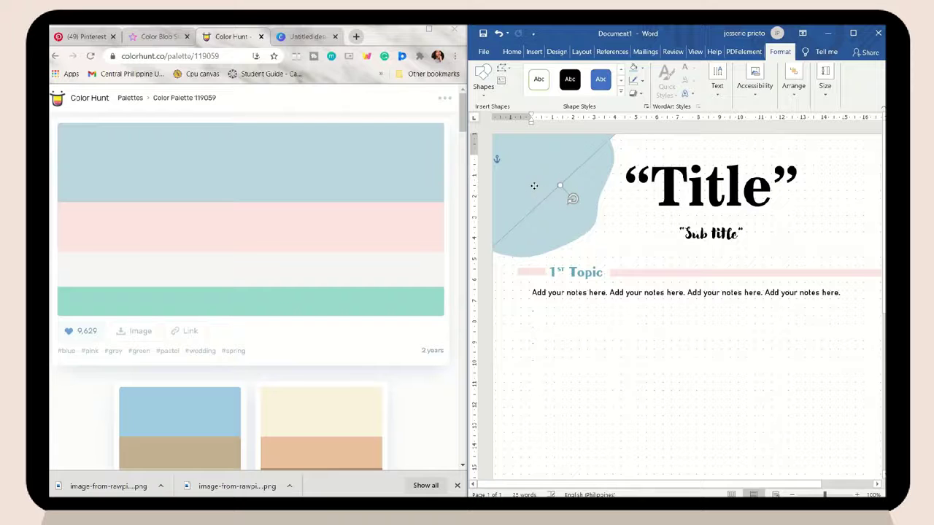
# Draw a small curved blob above the title's closing quotation mark and fill it with pale lavender #E4DCEC
pyautogui.click(539, 52)
pyautogui.click(581, 68)
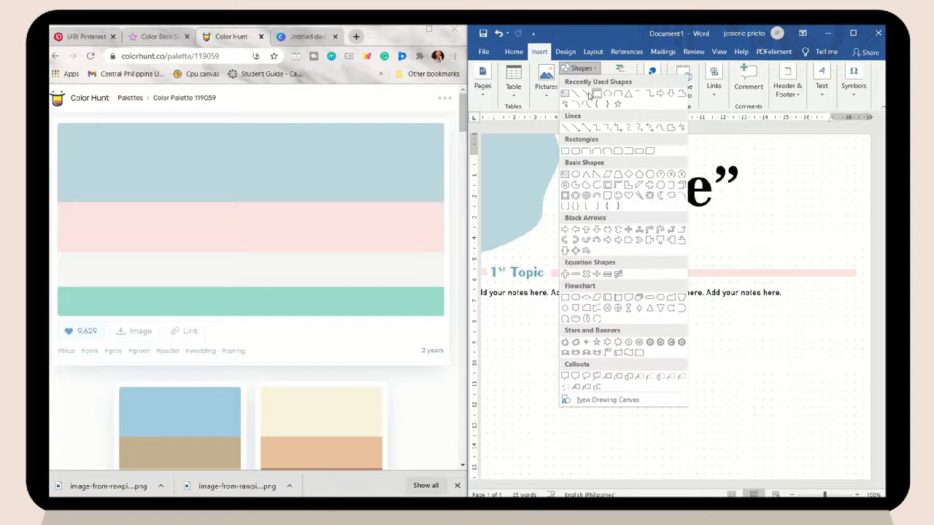
pyautogui.click(586, 106)
pyautogui.moveTo(731, 142); pyautogui.dragTo(729, 147)
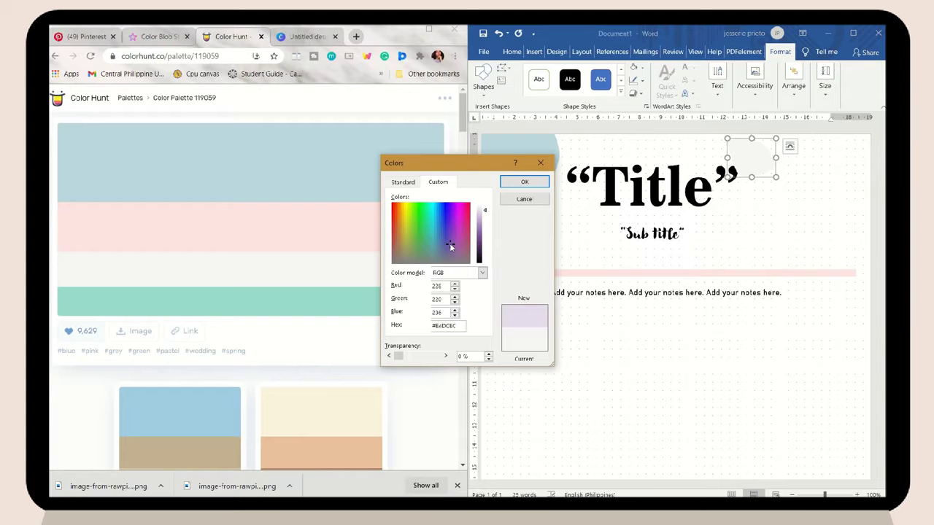
pyautogui.click(521, 182)
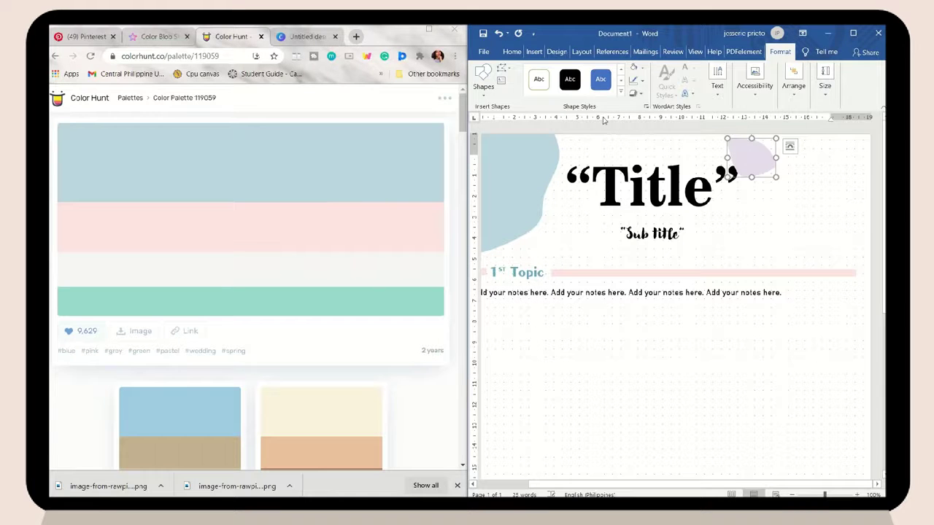
# Place the lavender blob behind the title text and draw a mint #C0EADF curved blob in the page's upper-right corner
pyautogui.click(790, 147)
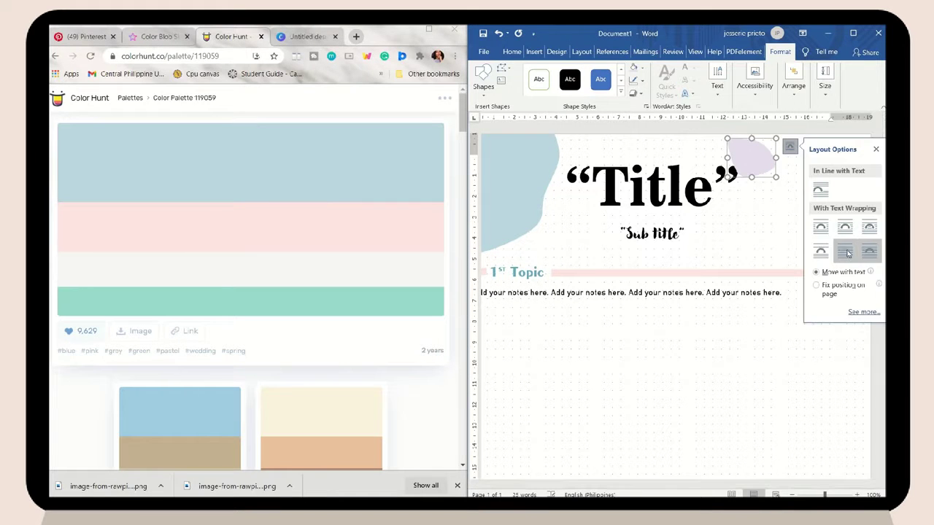
pyautogui.click(790, 215)
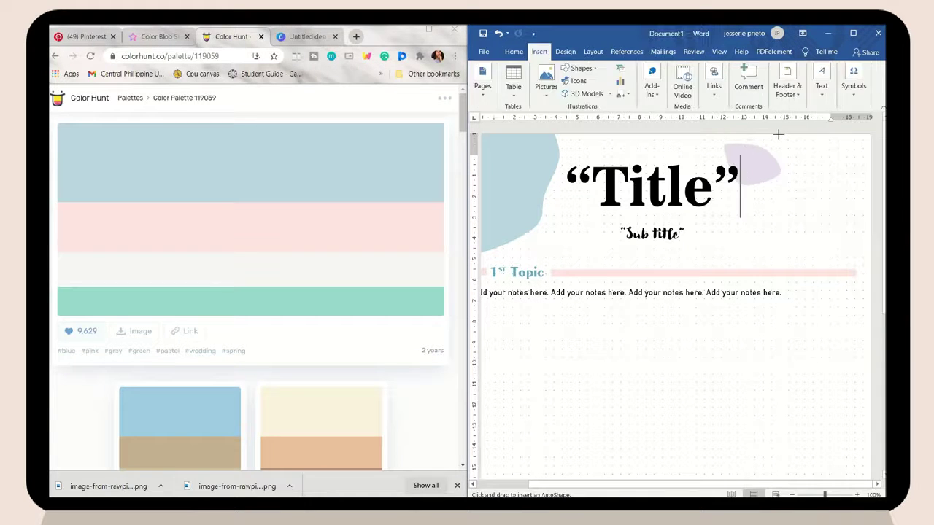
pyautogui.moveTo(778, 134); pyautogui.dragTo(795, 157)
pyautogui.moveTo(796, 231); pyautogui.dragTo(846, 254)
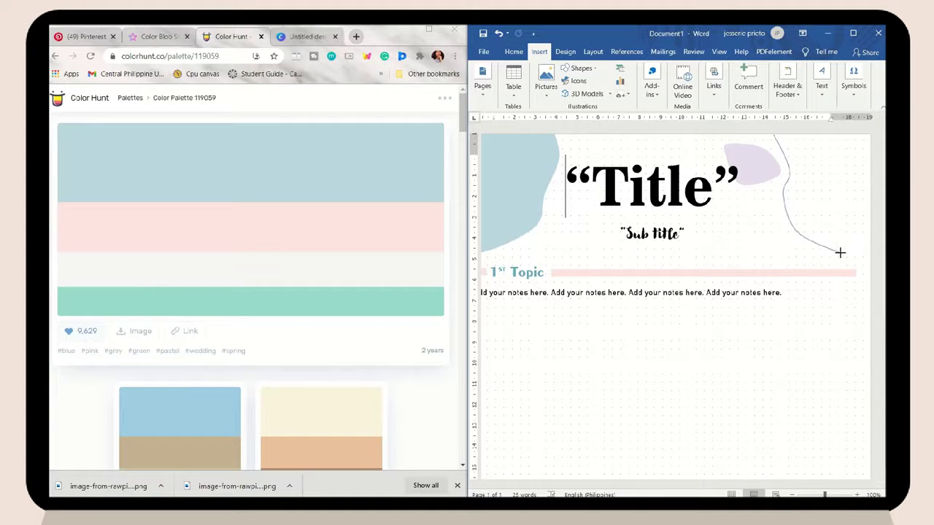
pyautogui.moveTo(862, 134); pyautogui.dragTo(775, 134)
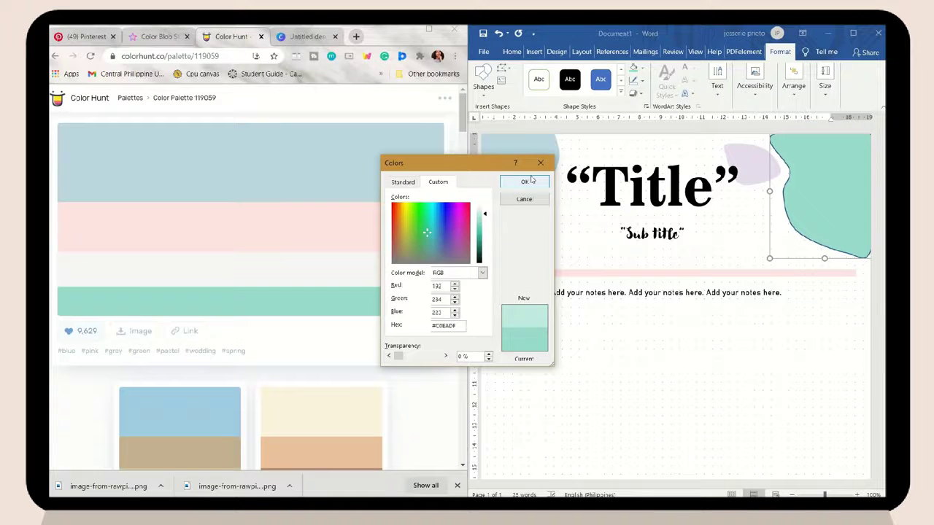
pyautogui.click(534, 184)
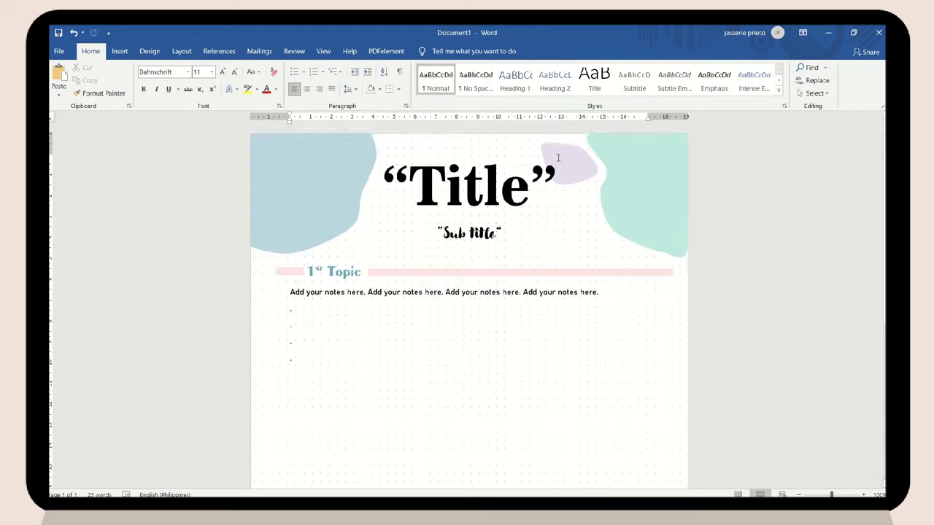
# Draw a rectangle about 18.06 by 5.4 cm below the notes' bullet lines and fill it with beige #EDE2DB
pyautogui.click(562, 149)
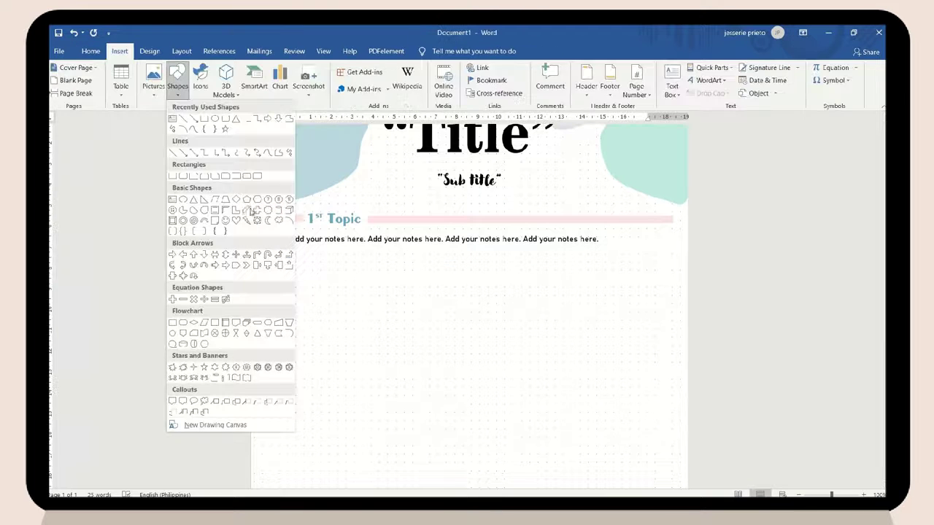
pyautogui.click(206, 129)
pyautogui.moveTo(288, 316); pyautogui.dragTo(667, 430)
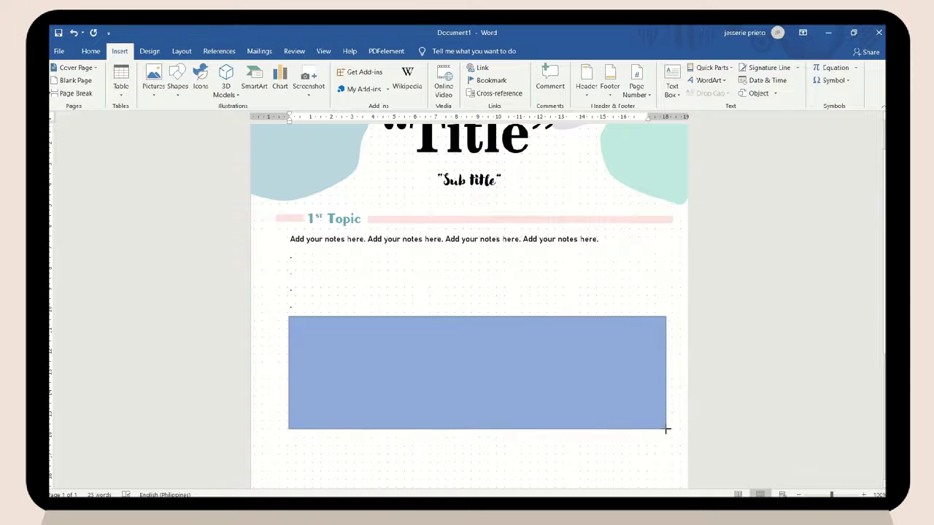
pyautogui.moveTo(667, 430); pyautogui.dragTo(667, 430)
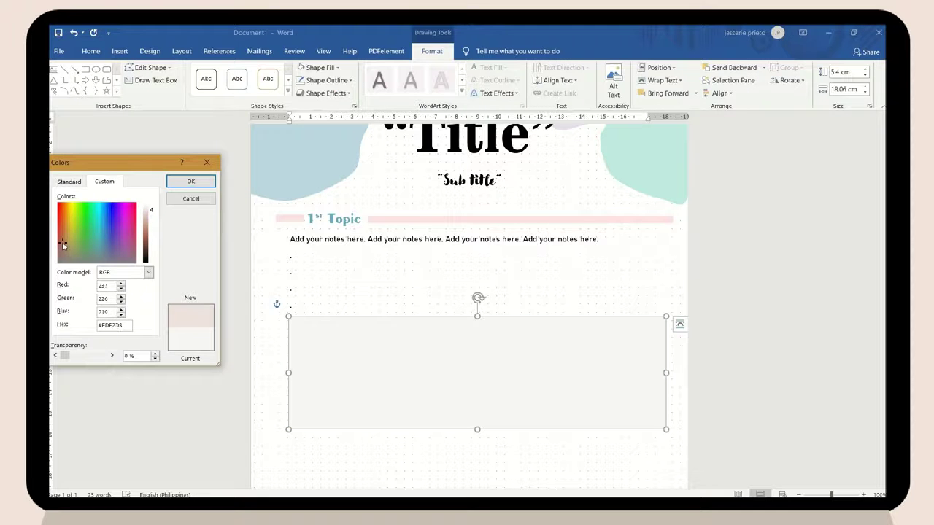
pyautogui.click(190, 181)
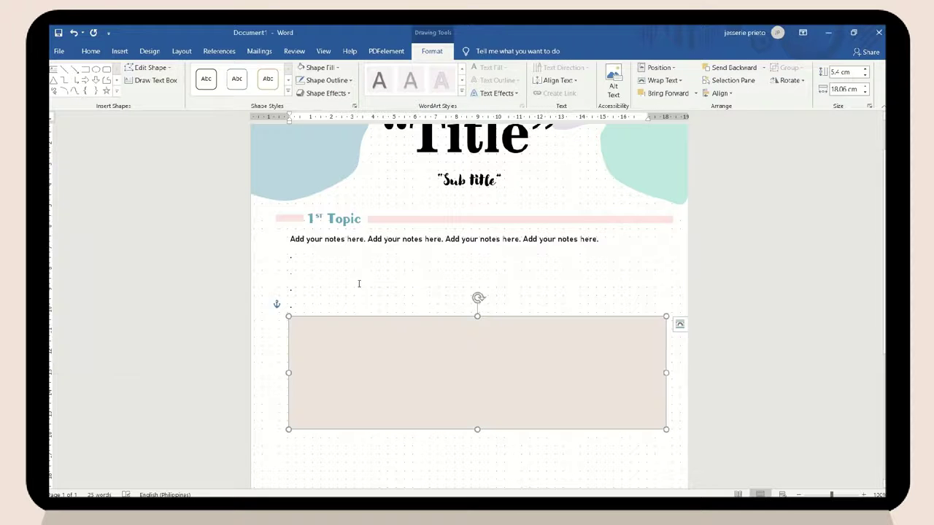
# Remove the beige box's outline and give it a lavender shadow without blur, offset toward its lower right
pyautogui.click(326, 92)
pyautogui.click(424, 199)
pyautogui.click(327, 80)
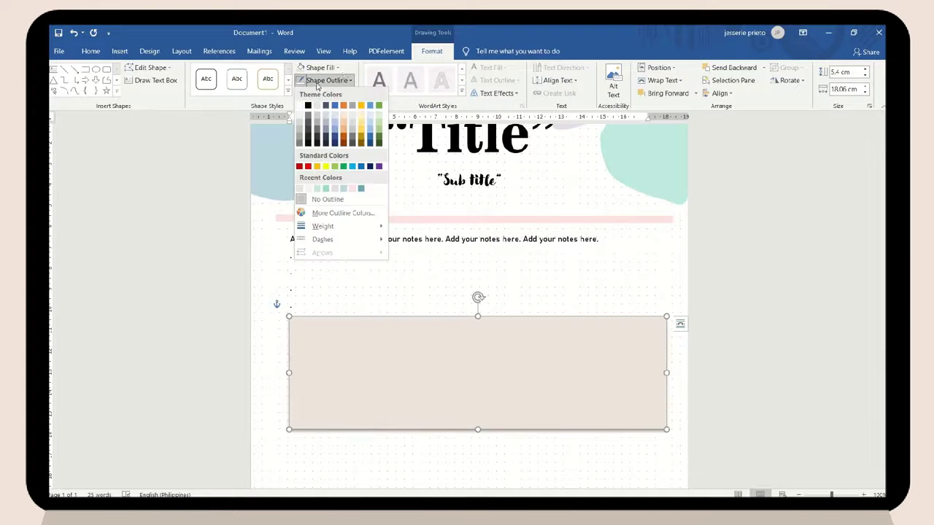
pyautogui.click(355, 105)
pyautogui.click(771, 144)
pyautogui.click(765, 168)
pyautogui.click(870, 200)
pyautogui.click(837, 312)
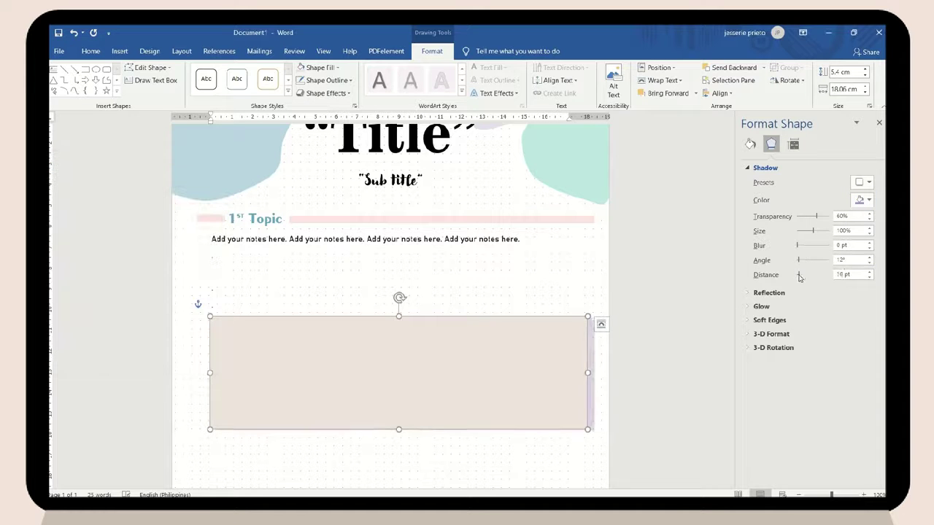
pyautogui.moveTo(799, 260); pyautogui.dragTo(803, 265)
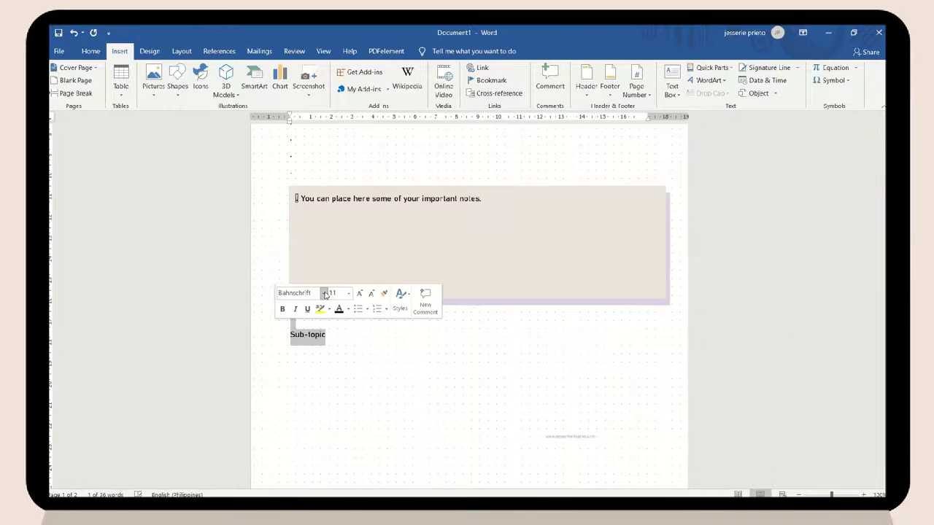
# Set the "Sub-topic" heading in Creamy Chocolate and enlarge the "1st Topic" heading to 22 pt
pyautogui.click(324, 292)
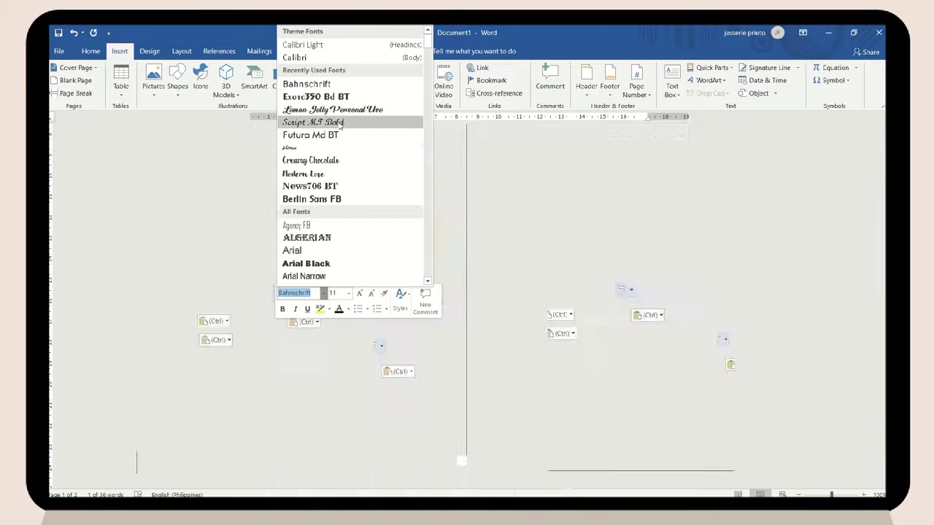
pyautogui.click(307, 164)
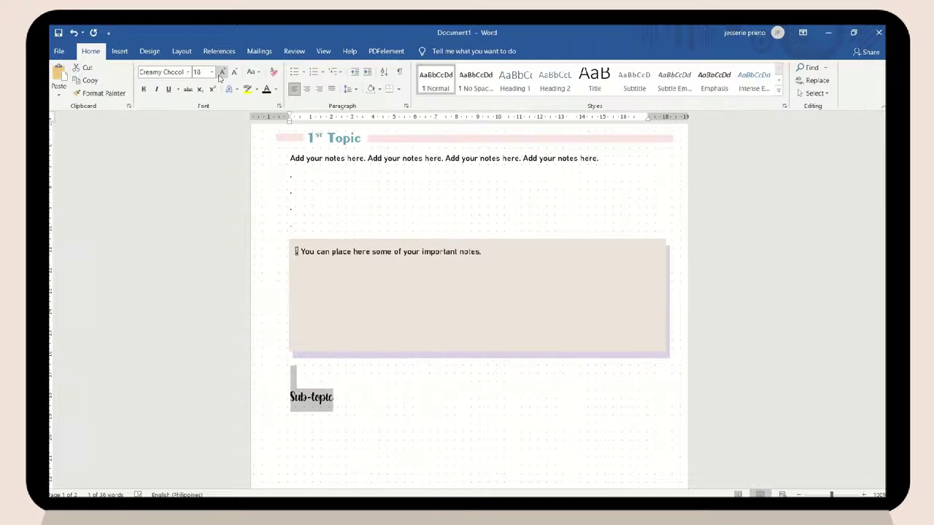
pyautogui.scroll(2, 343, 328)
pyautogui.moveTo(307, 220); pyautogui.dragTo(409, 221)
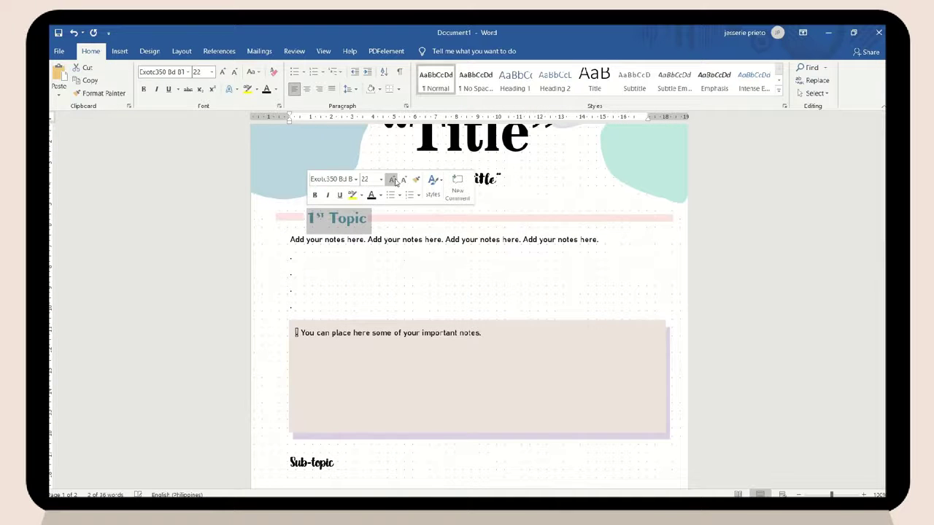
pyautogui.click(400, 216)
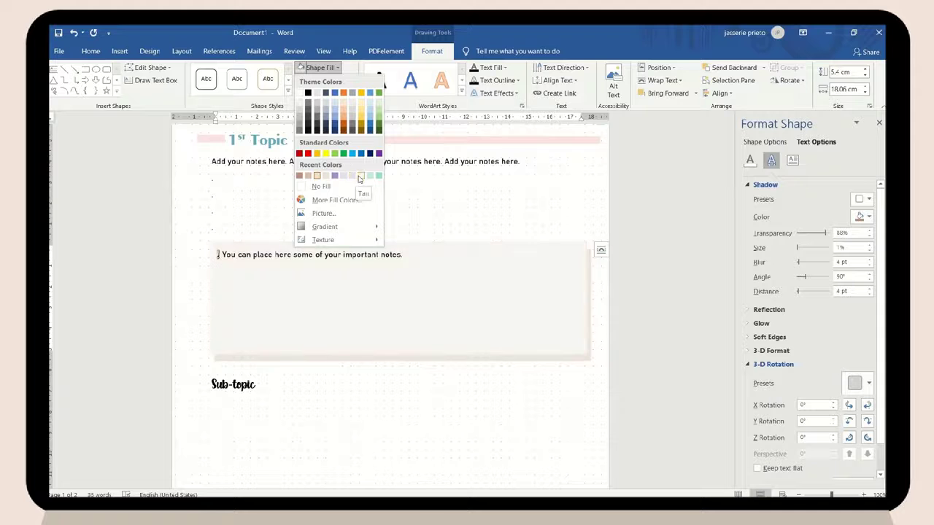
# Change the important-notes box's fill to a light off-white from the recent colors
pyautogui.click(357, 178)
pyautogui.click(479, 209)
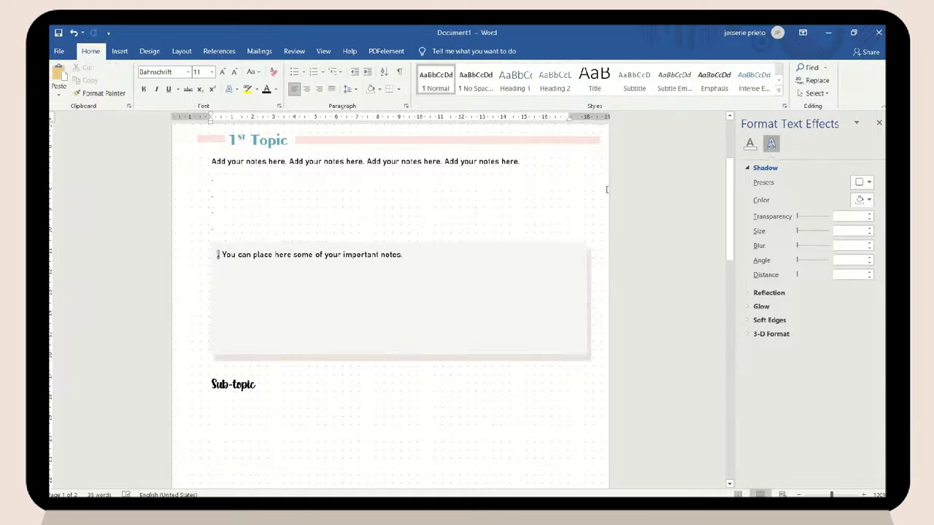
# Place a light pink, outline-free rectangle about 8.83 cm wide behind the "Sub-topic" heading
pyautogui.click(119, 51)
pyautogui.click(177, 80)
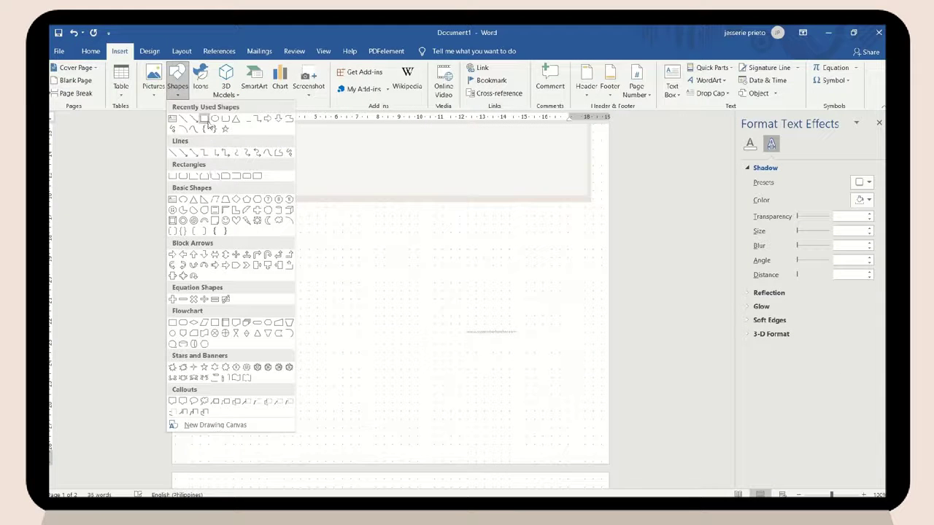
pyautogui.click(205, 120)
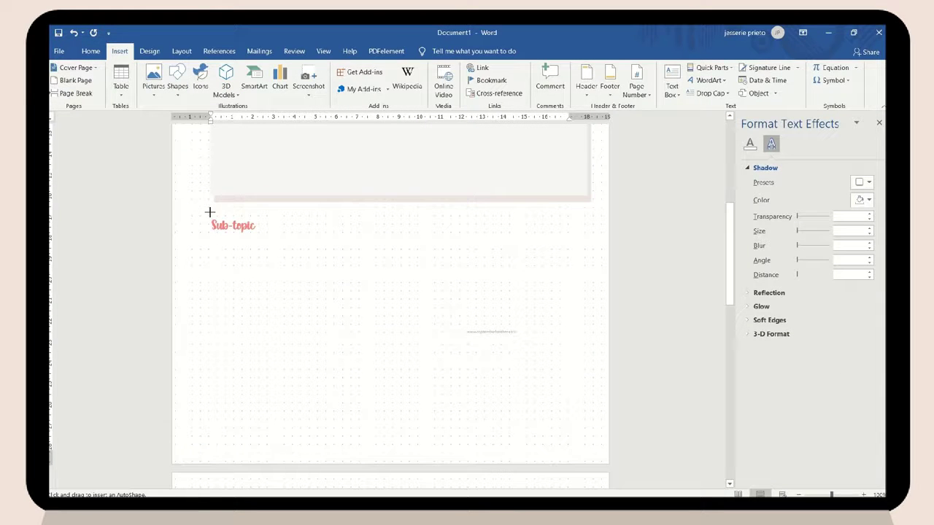
pyautogui.moveTo(207, 215); pyautogui.dragTo(261, 268)
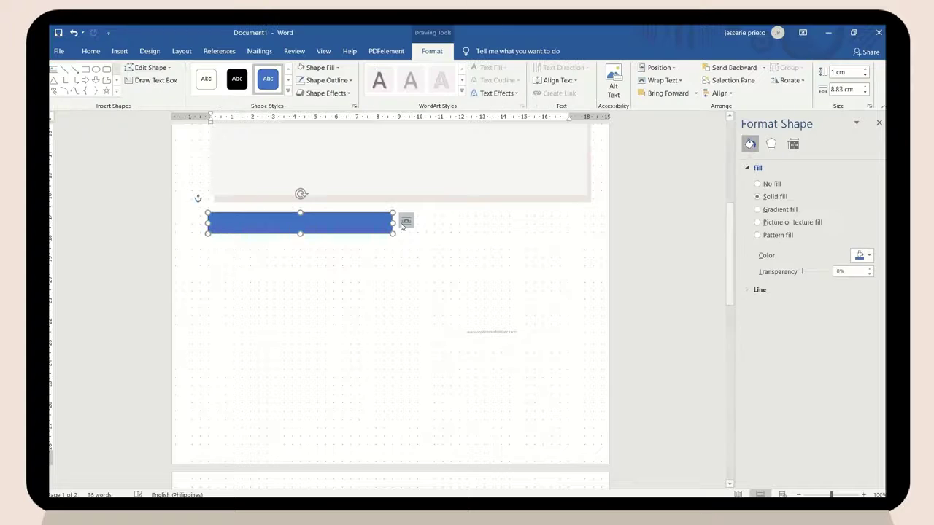
pyautogui.click(406, 220)
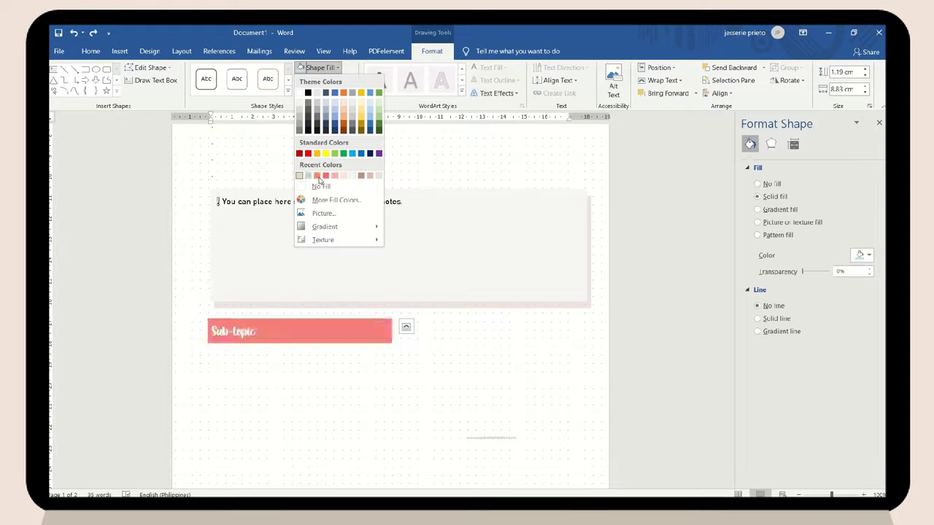
pyautogui.click(334, 176)
# Recolor the "Sub-topic" heading text with the recently used brown
pyautogui.click(91, 51)
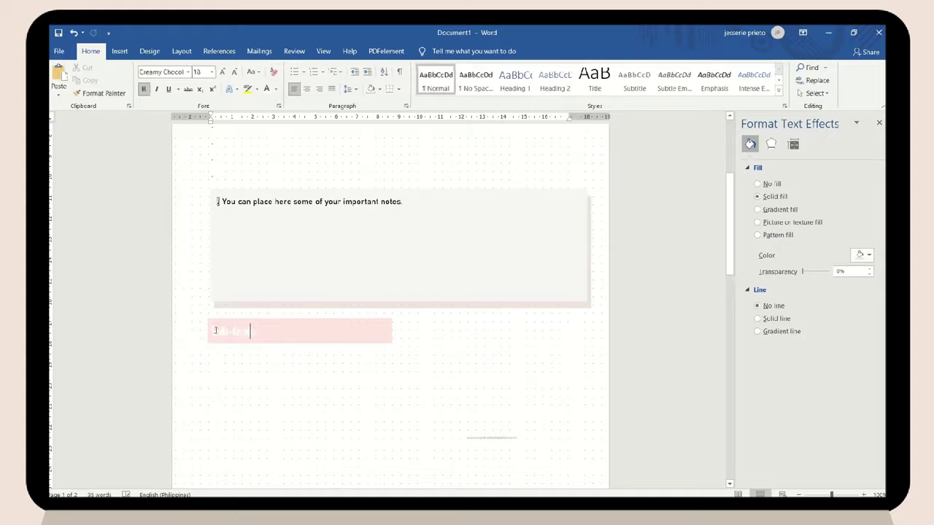
pyautogui.moveTo(251, 331); pyautogui.dragTo(210, 331)
pyautogui.click(276, 88)
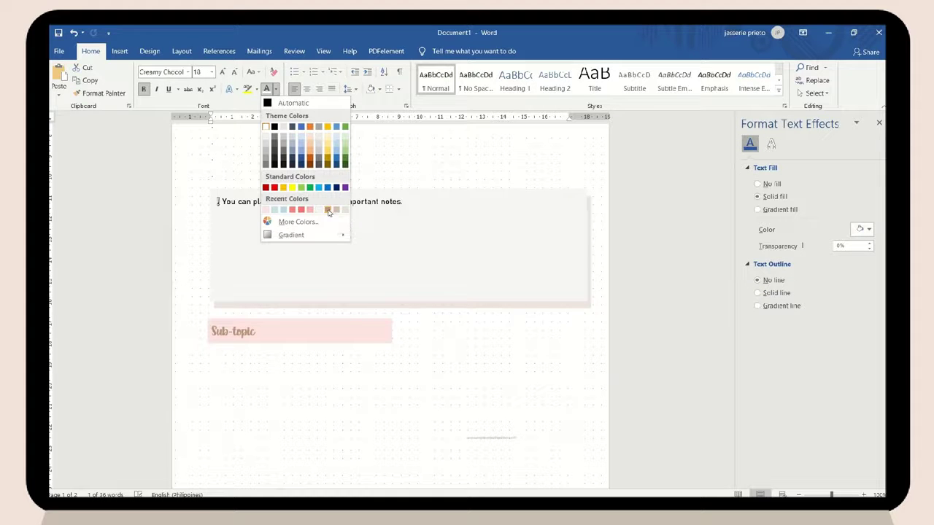
pyautogui.click(329, 211)
# Fill a paragraph directly below the Sub-topic bar with repeated "Add your notes here." placeholder text in Bahnschrift 11
pyautogui.scroll(-1, 292, 284)
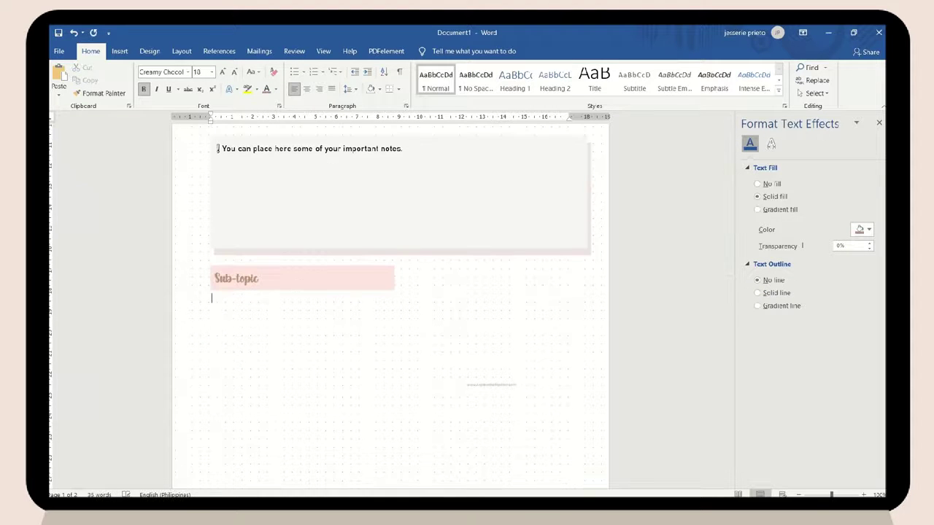
pyautogui.write('Add your notes here. Add your notes here. Add your notes here. Add your notes here.')
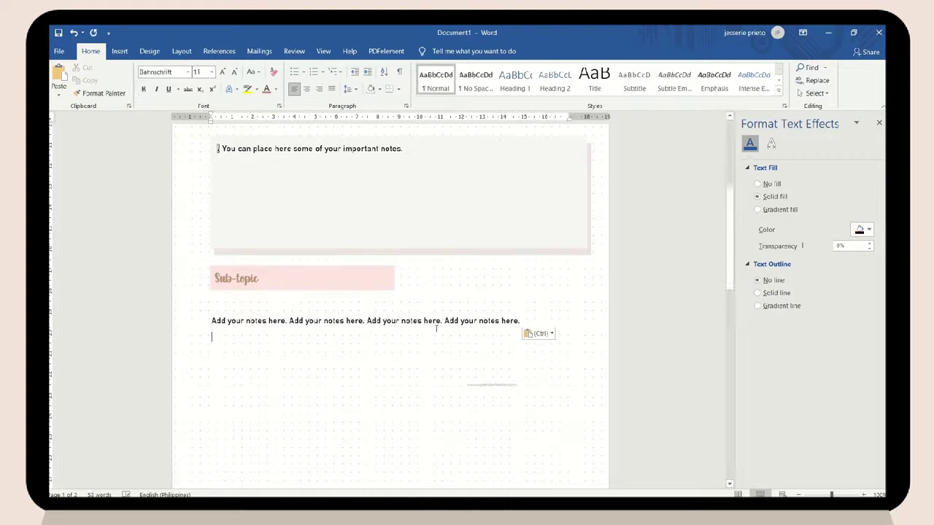
pyautogui.press('BackSpace')
pyautogui.write('Add your notes here. Add your notes here. Add your notes here. Add your notes here.')
pyautogui.write('Add your notes here. Add your notes here. Add your notes here. Add your notes here.')
pyautogui.press('BackSpace')
pyautogui.write('Add your notes here. Add your notes here. Add your notes here. Add your notes here.')
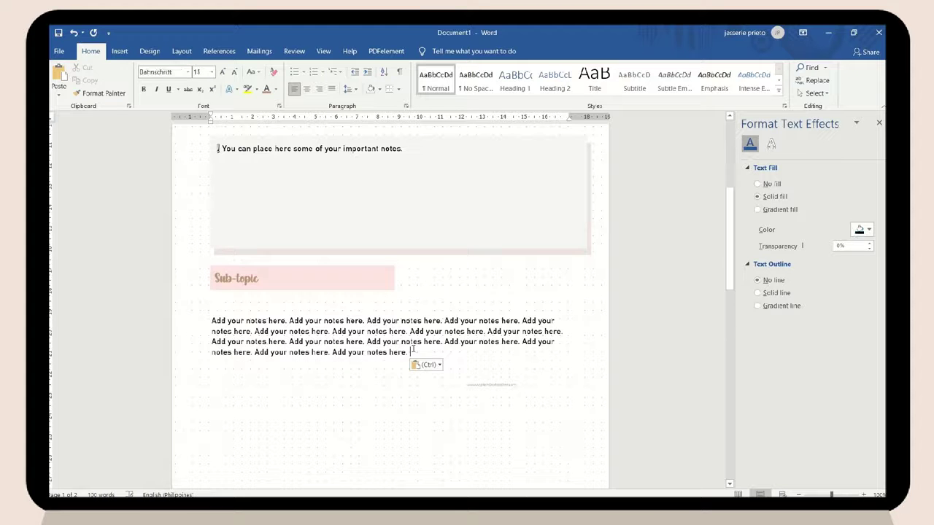
pyautogui.write('Add your notes here. Add your notes here. Add your notes here. Add your notes here. Add your notes here. Add your notes here. Add your notes here.')
pyautogui.press('BackSpace')
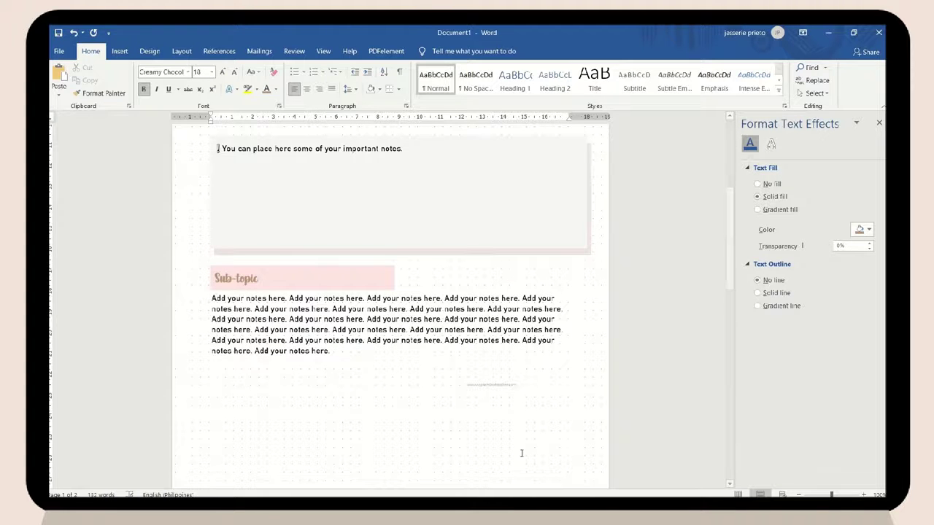
# Crop a paper note from the sticker sheet on the second page and make it a floating picture beside the sub-topic notes
pyautogui.scroll(-3, 371, 405)
pyautogui.scroll(-10, 380, 401)
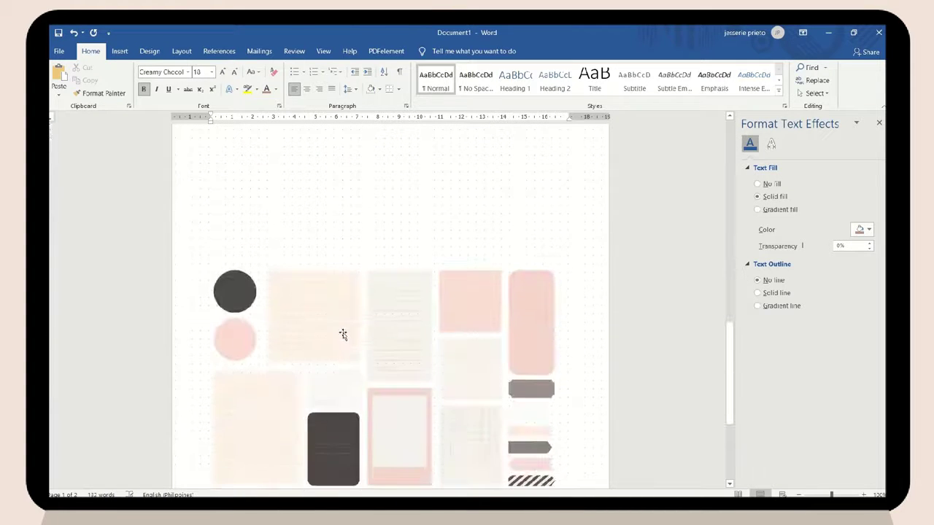
pyautogui.click(344, 334)
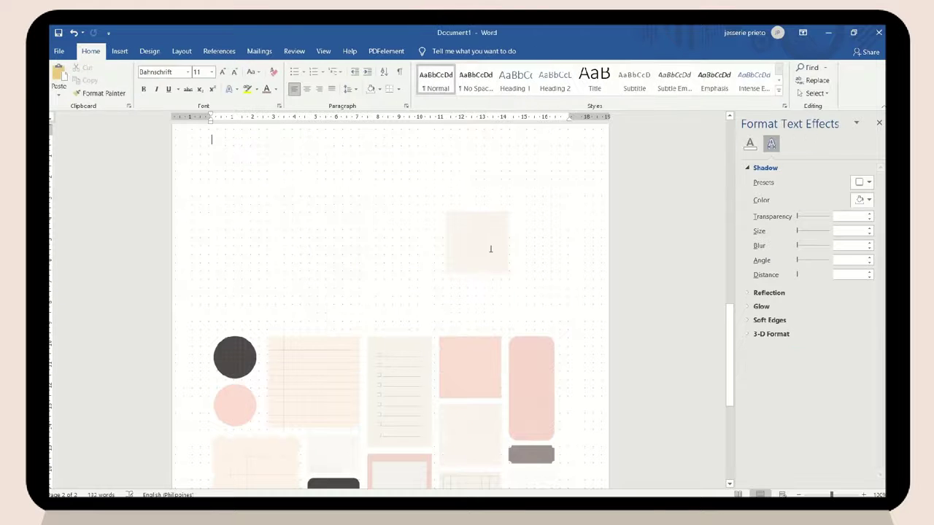
pyautogui.click(489, 248)
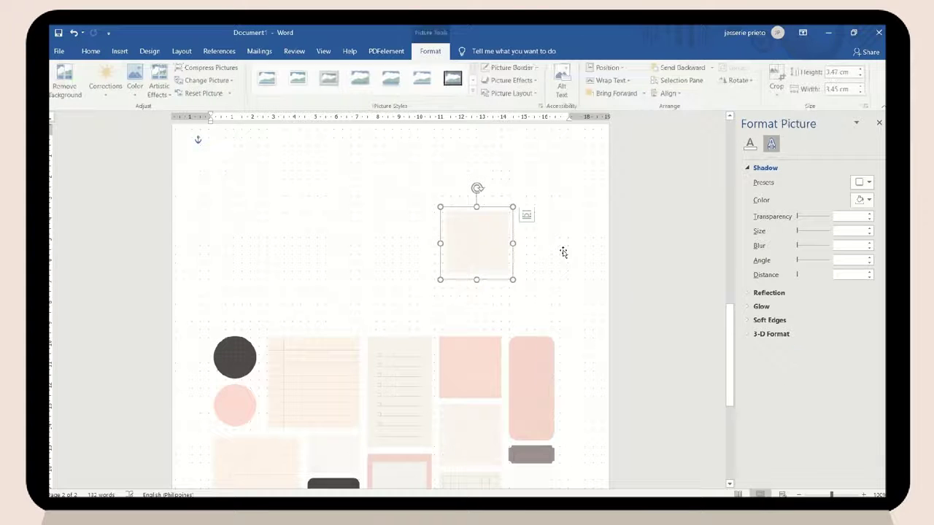
pyautogui.click(526, 215)
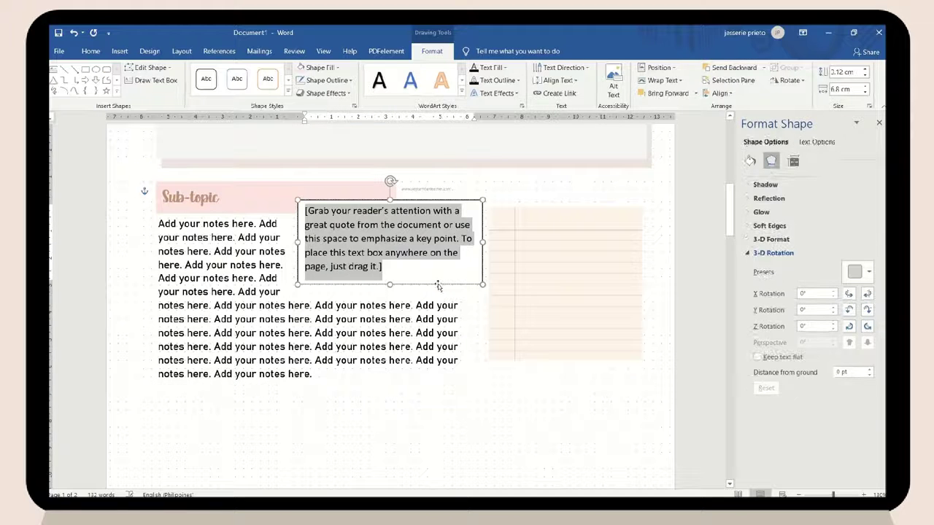
# Fit the text box onto the lined note paper with "Examples:" and a numbered list of Hello, Hi and Hola!
pyautogui.moveTo(439, 284); pyautogui.dragTo(595, 292)
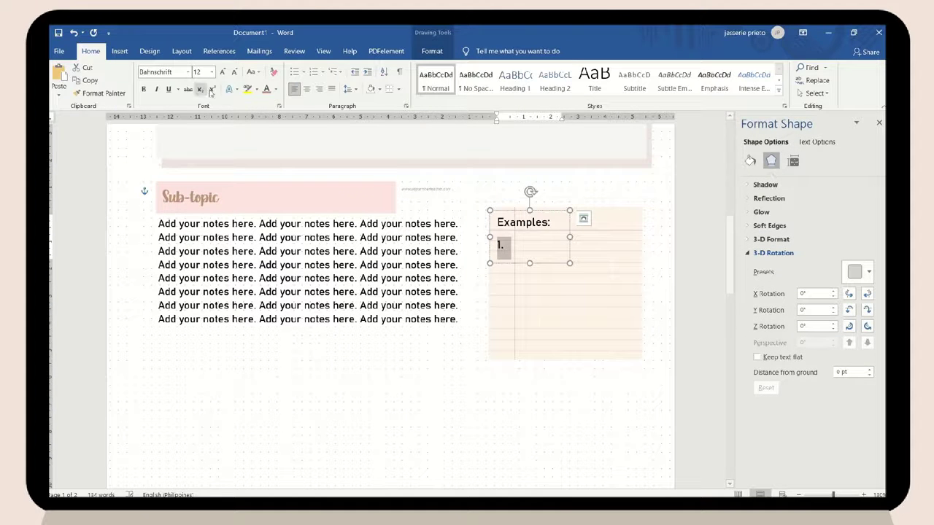
pyautogui.moveTo(516, 292); pyautogui.dragTo(512, 291)
# Duplicate the pink Sub-topic bar and place the copy below the lined note paper
pyautogui.click(262, 212)
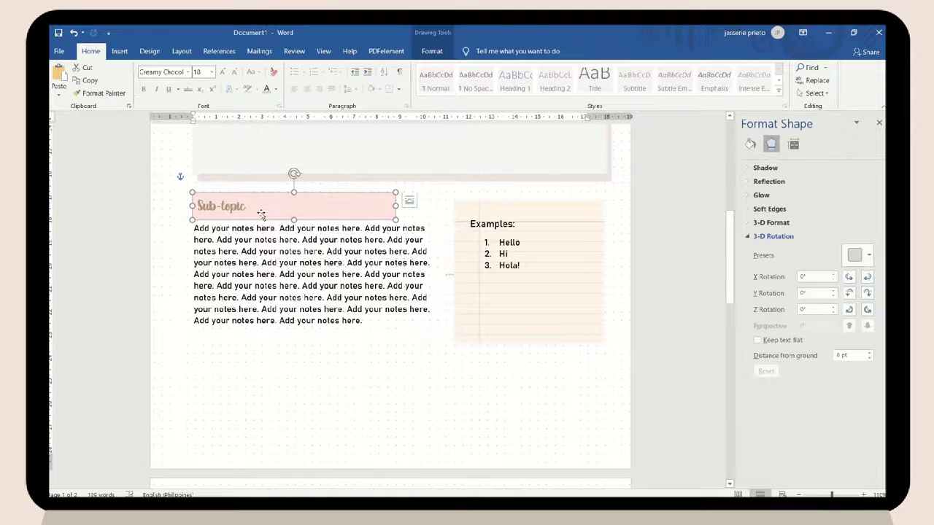
pyautogui.hotkey('ctrl', 'c')
pyautogui.hotkey('ctrl', 'v')
pyautogui.moveTo(384, 215); pyautogui.dragTo(588, 364)
# Label the copied pink bar below the note paper "Sub-topic" and set its text wrapping to Behind Text
pyautogui.moveTo(198, 207); pyautogui.dragTo(246, 207)
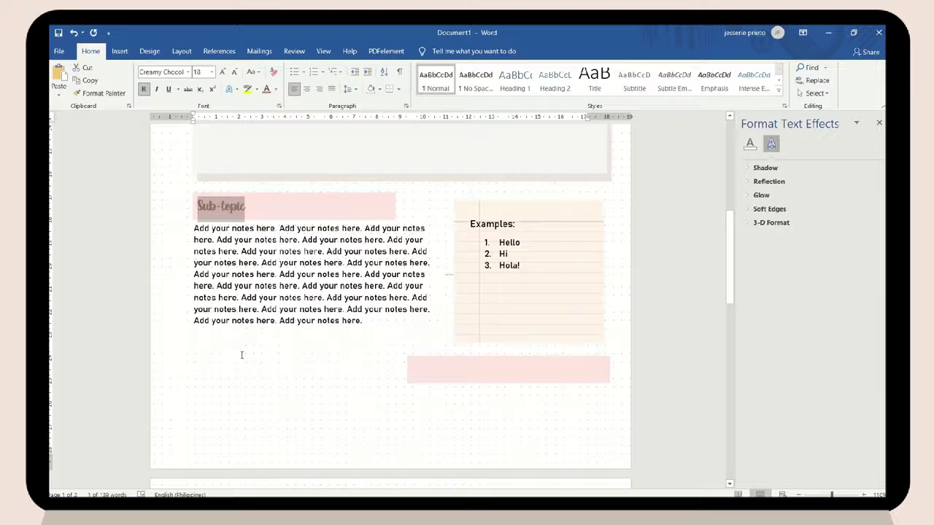
pyautogui.click(555, 370)
pyautogui.click(624, 364)
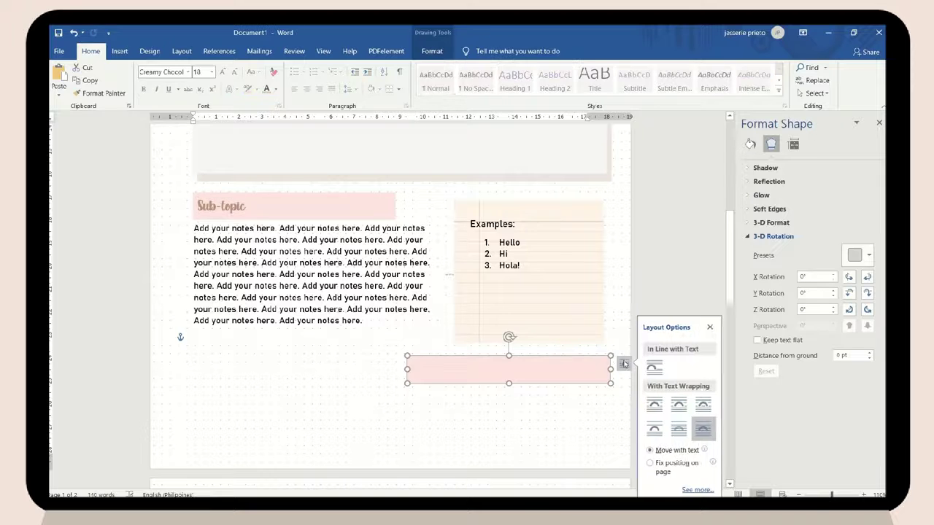
pyautogui.click(679, 431)
# Paste the repeated "Add your notes here." placeholder paragraph below the second Sub-topic bar
pyautogui.click(213, 389)
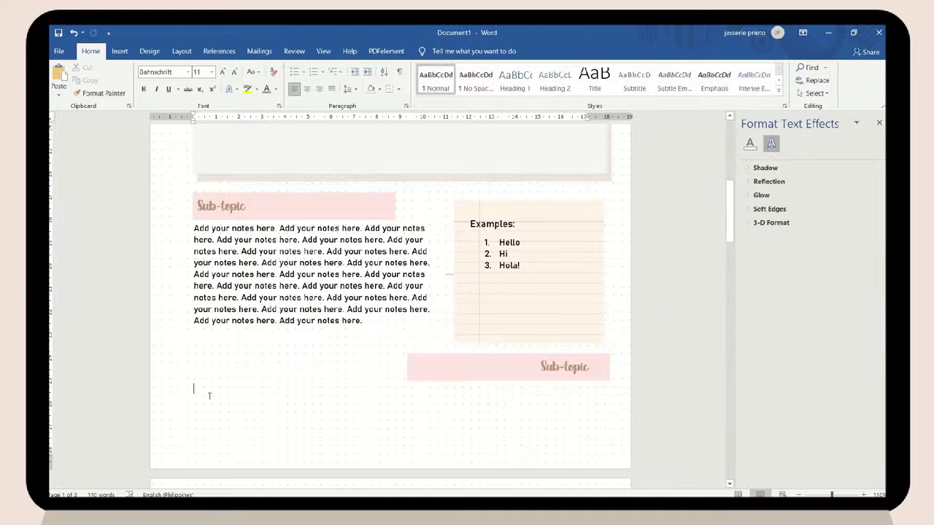
pyautogui.hotkey('ctrl', 'v')
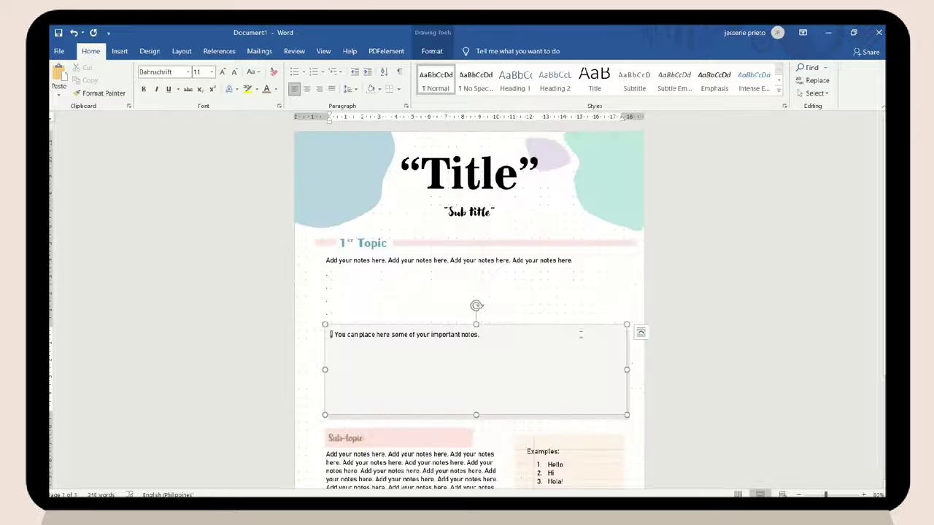
pyautogui.click(564, 292)
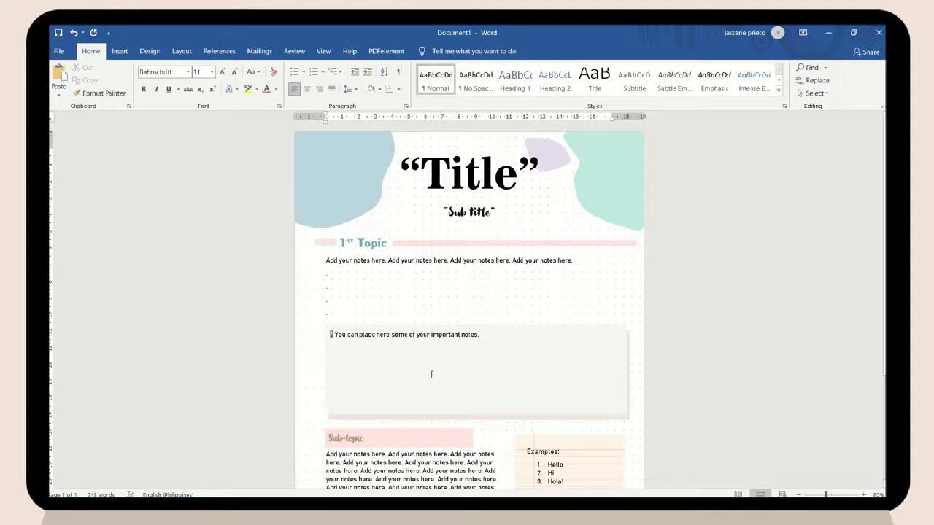
# Save the document as a template named "Aesthetic notes template 2"
pyautogui.hotkey('ctrl', 's')
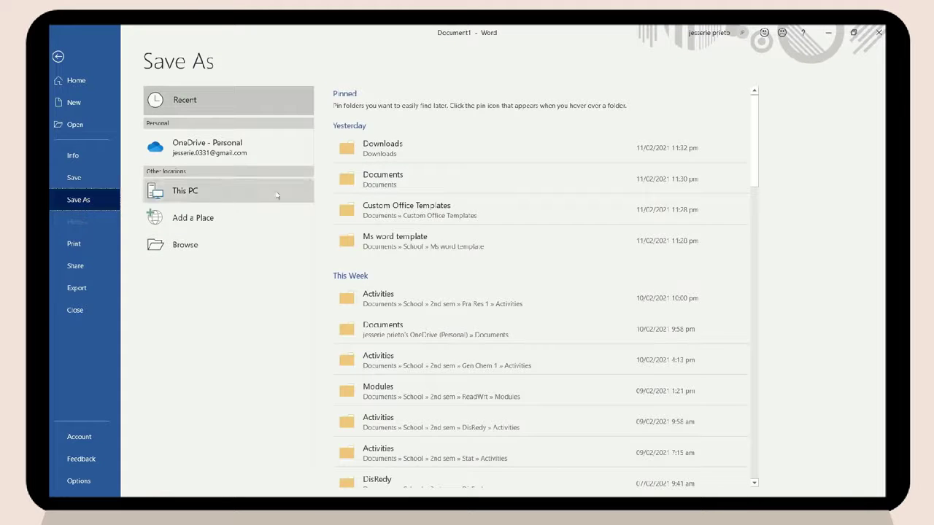
pyautogui.write('Aesthetic notes templa')
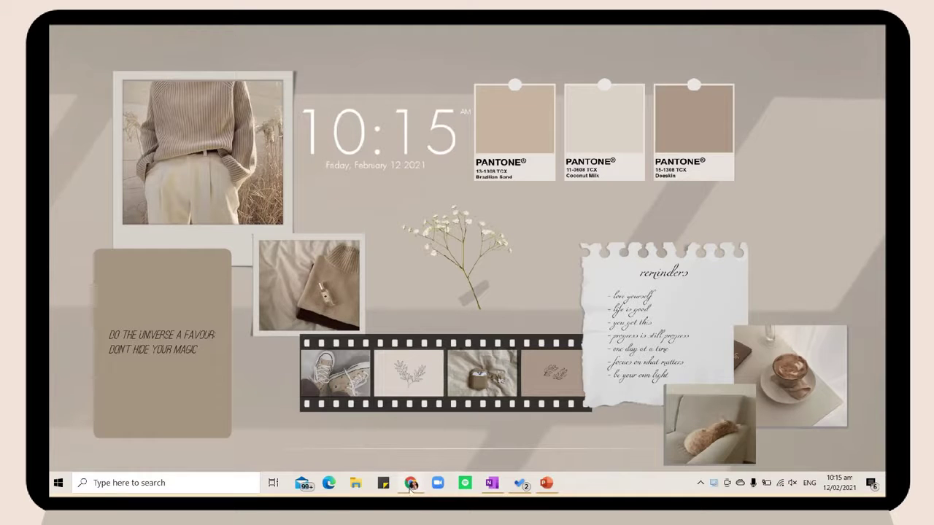
# Switch to Chrome and dock the Qualitative Research course page on one half of the screen
pyautogui.click(411, 484)
pyautogui.moveTo(227, 31); pyautogui.dragTo(50, 124)
# Start Word, create a document from the personal template "Aesthetic notes template 2", and dock it beside the browser
pyautogui.click(454, 485)
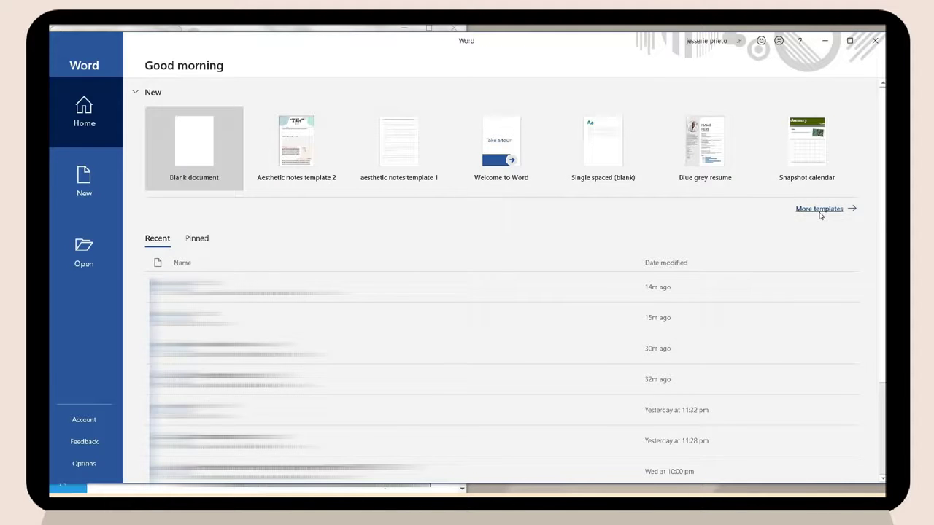
pyautogui.click(819, 209)
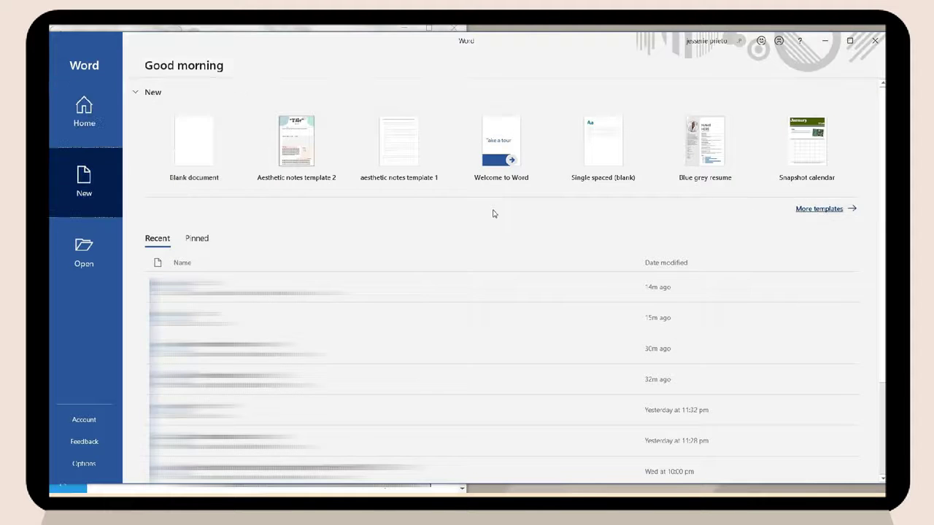
pyautogui.click(196, 250)
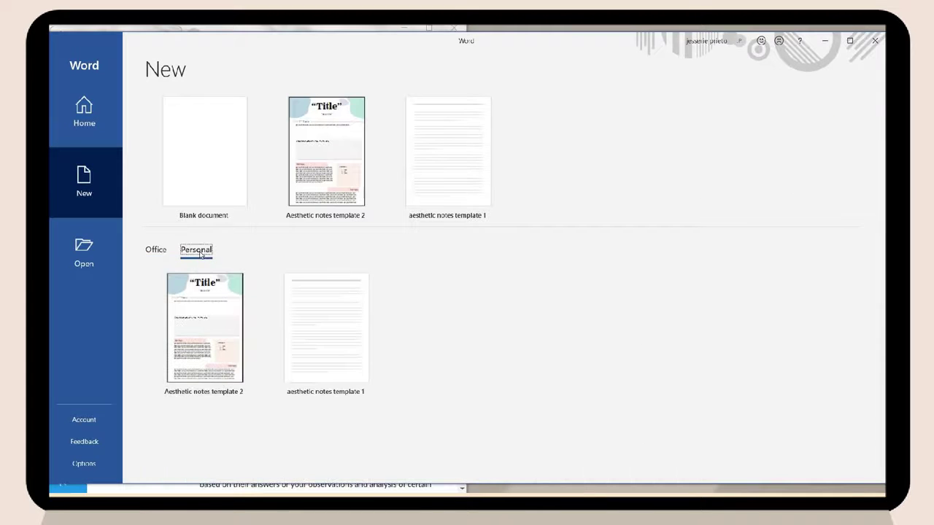
pyautogui.click(217, 322)
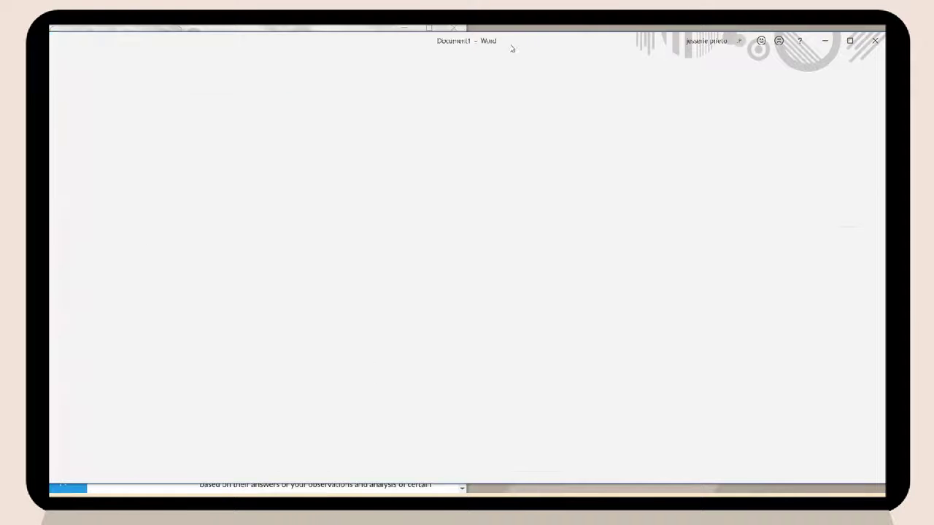
pyautogui.press('super+Right')
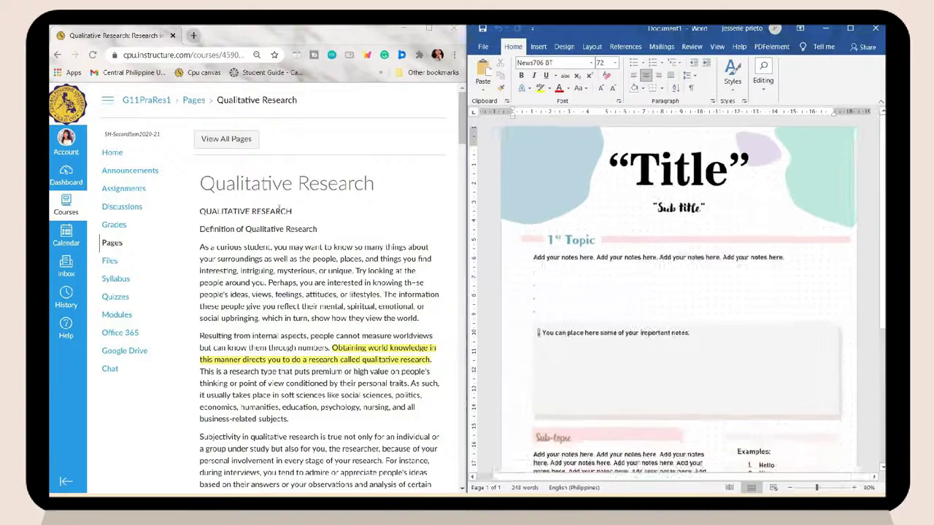
# Copy the course page heading "Qualitative Research" into the template's title, keeping text only
pyautogui.hotkey('alt', 'Tab')
pyautogui.hotkey('ctrl', 'c')
pyautogui.hotkey('alt', 'Tab')
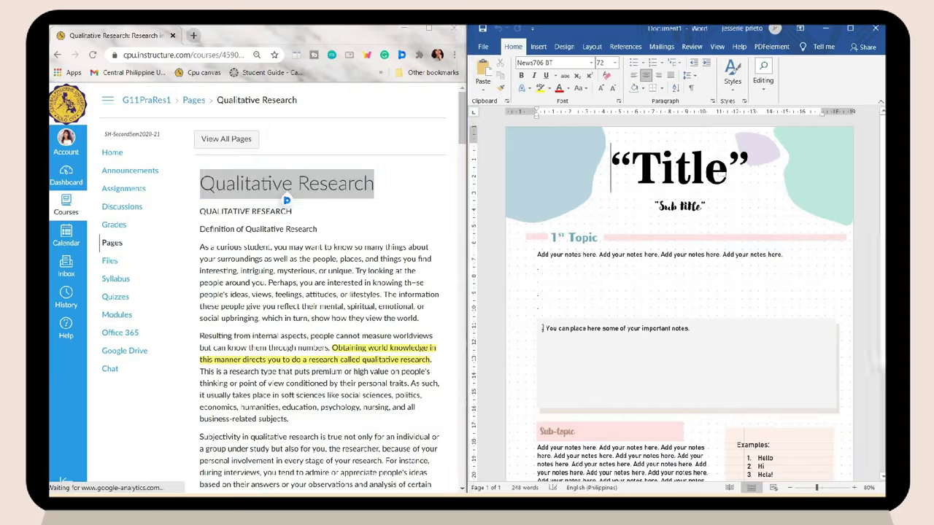
pyautogui.hotkey('ctrl', 'v')
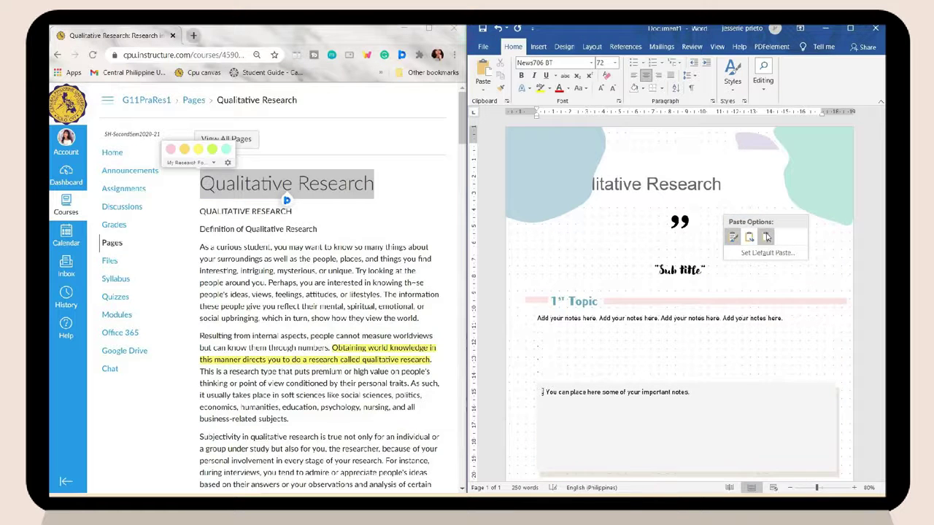
pyautogui.click(766, 238)
# Change the mint corner shape's text wrapping so that it sits behind the title text
pyautogui.rightClick(721, 171)
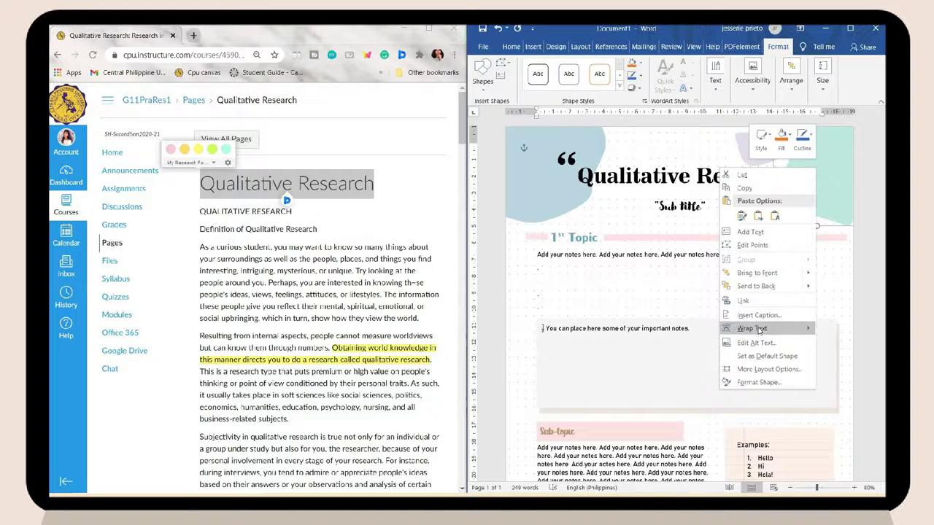
pyautogui.moveTo(752, 328)
pyautogui.click(662, 376)
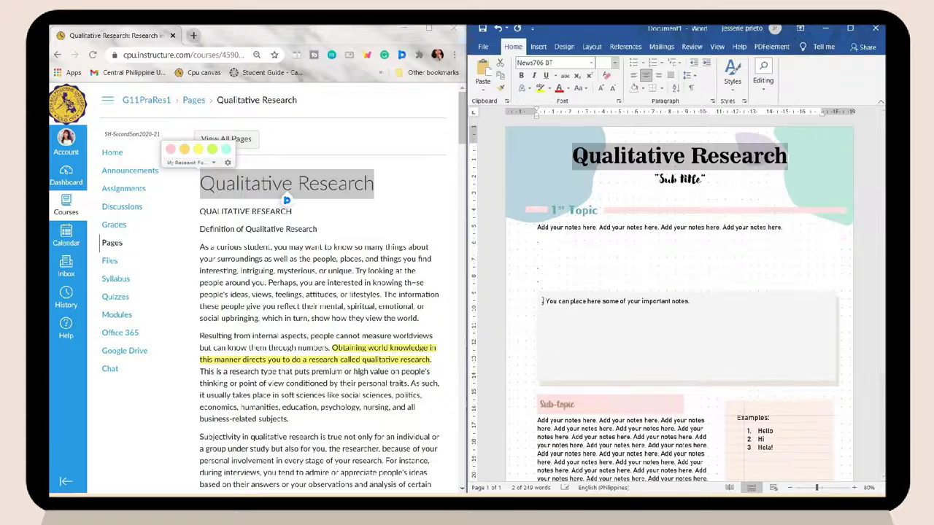
# Delete the "Sub title" line and its empty paragraph below the title
pyautogui.click(602, 213)
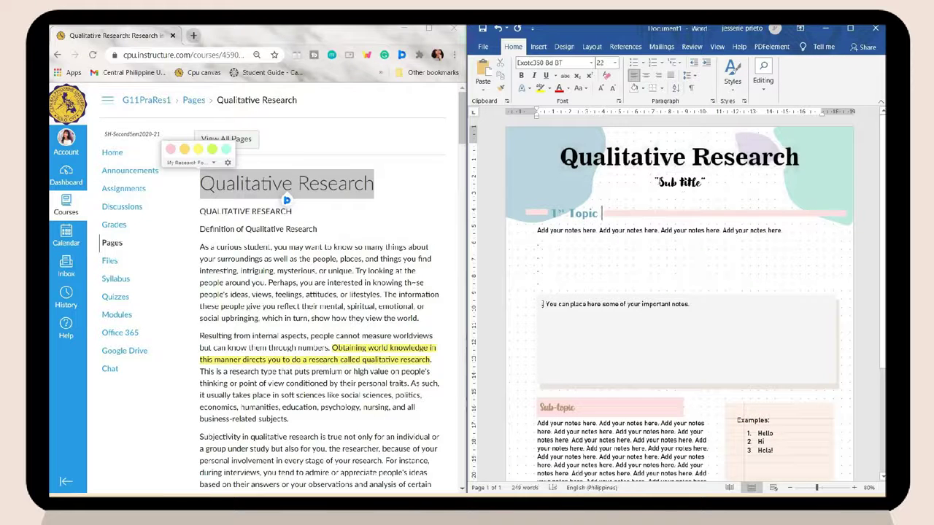
pyautogui.tripleClick(675, 181)
pyautogui.press('BackSpace')
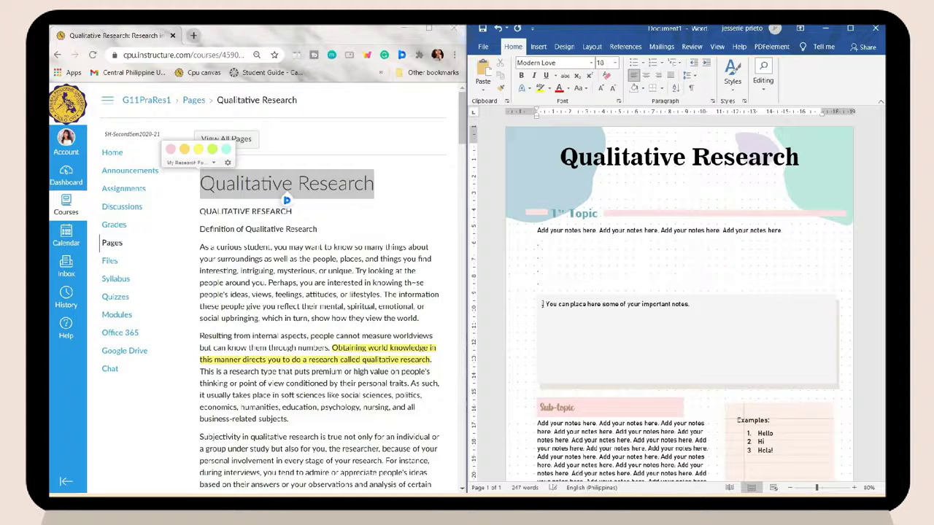
pyautogui.press('BackSpace')
# Replace the "1st Topic" heading with "Definition of Qualitative Research" and fit the pink bar beside the longer heading
pyautogui.tripleClick(613, 196)
pyautogui.hotkey('ctrl', 'v')
pyautogui.click(664, 205)
pyautogui.click(691, 230)
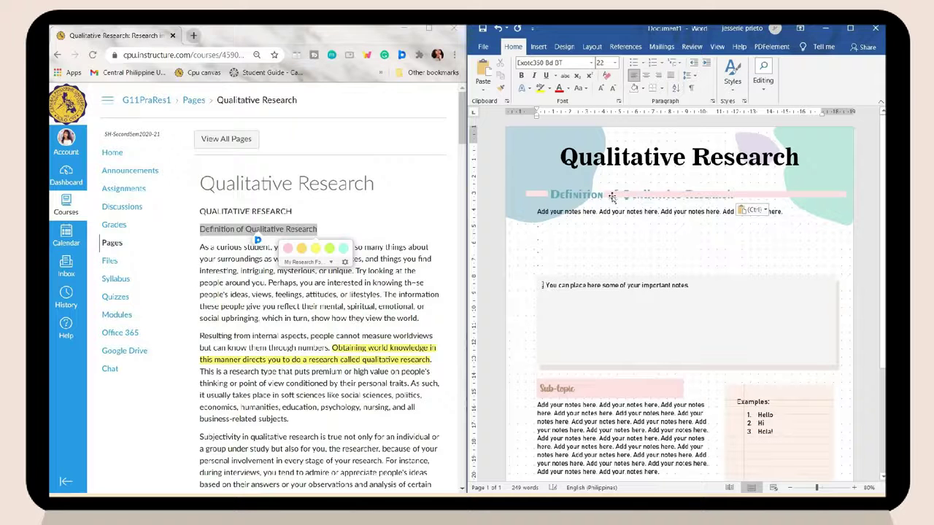
# Fill the definition section with the page's "This is a research type..." and "In a qualitative research..." passages, keeping text only
pyautogui.scroll(-1, 321, 292)
pyautogui.tripleClick(314, 219)
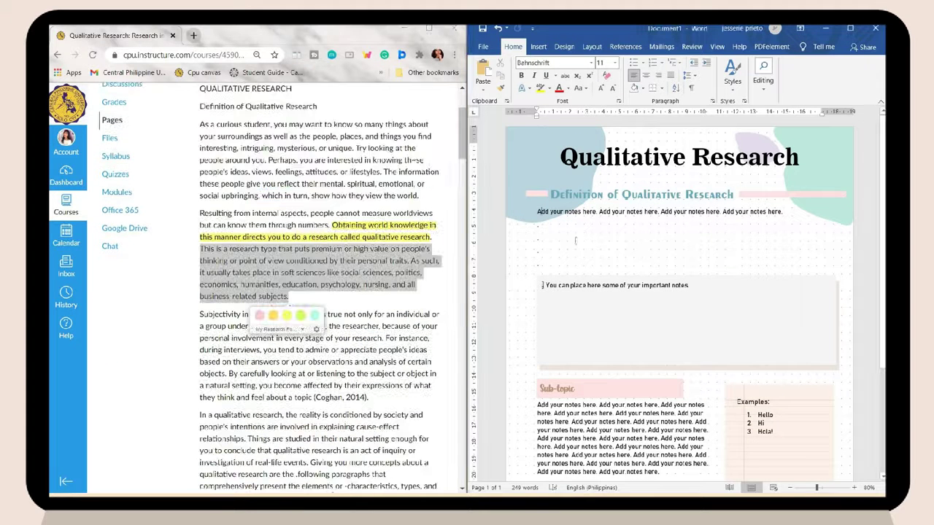
pyautogui.hotkey('ctrl', 'v')
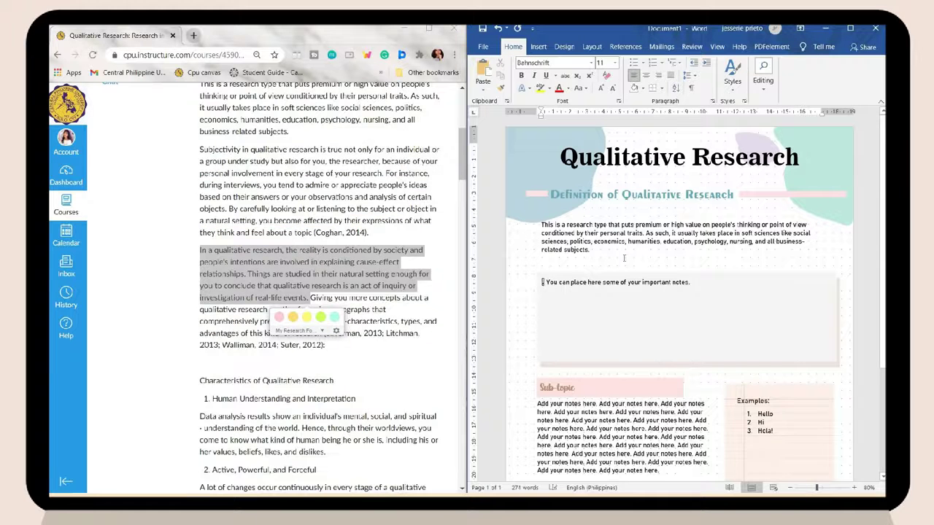
pyautogui.hotkey('ctrl', 'v')
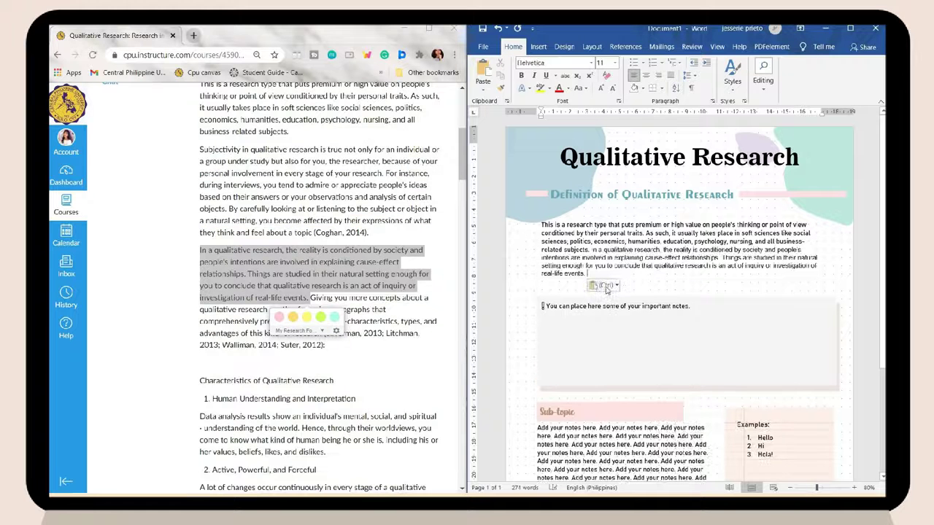
pyautogui.press('ctrl')
pyautogui.press('t')
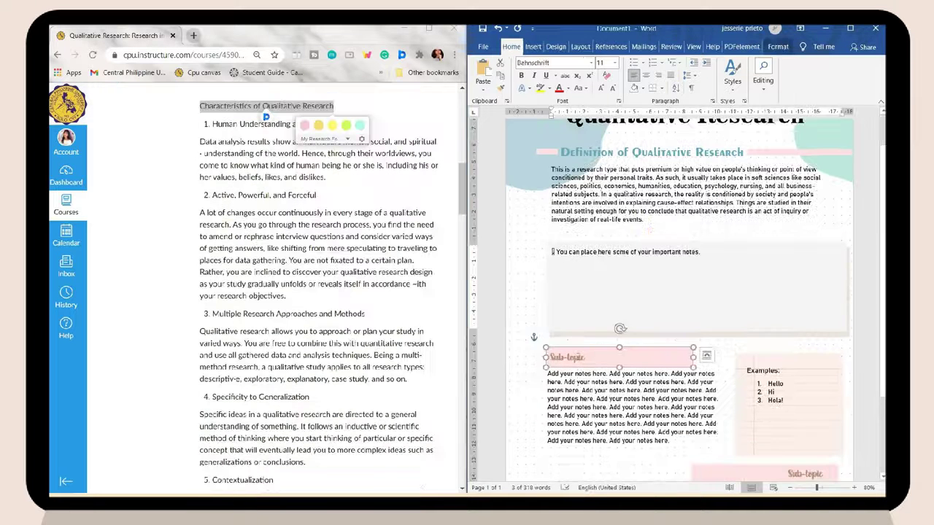
# Replace the first Sub-topic label with "Characteristics of Qualitative Research", keeping text only
pyautogui.hotkey('ctrl', 'v')
pyautogui.hotkey('ctrl', 't')
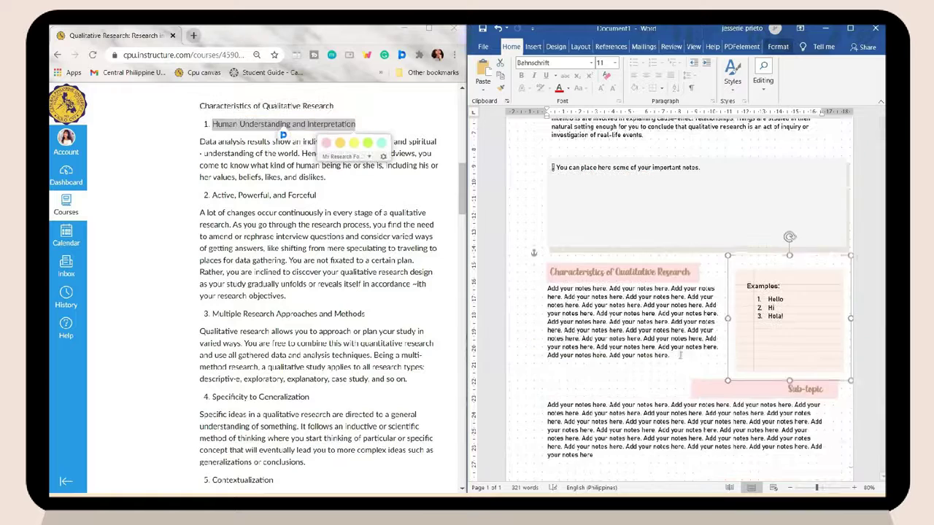
# Replace the placeholder notes under the characteristics bar with a numbered list of the page's eight characteristics, ending with "Internal Analysis"
pyautogui.tripleClick(677, 314)
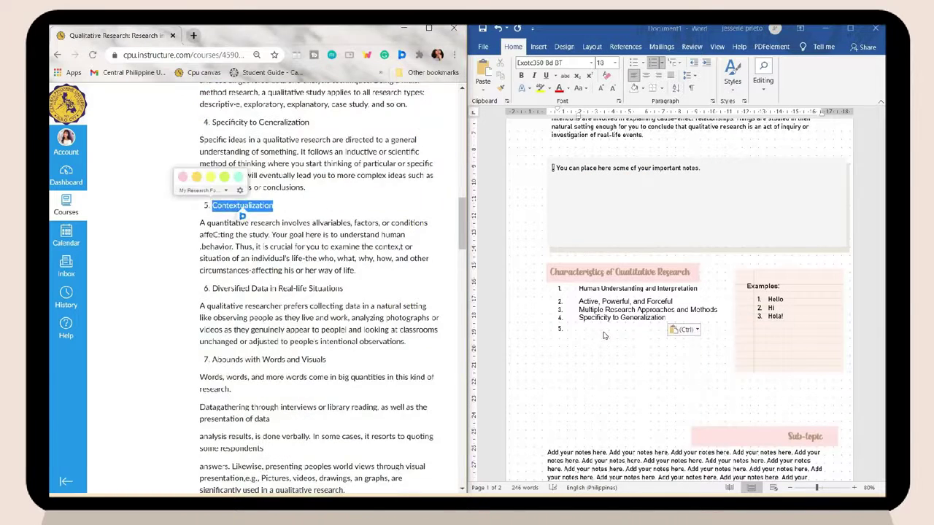
pyautogui.hotkey('ctrl', 'v')
pyautogui.press('Return')
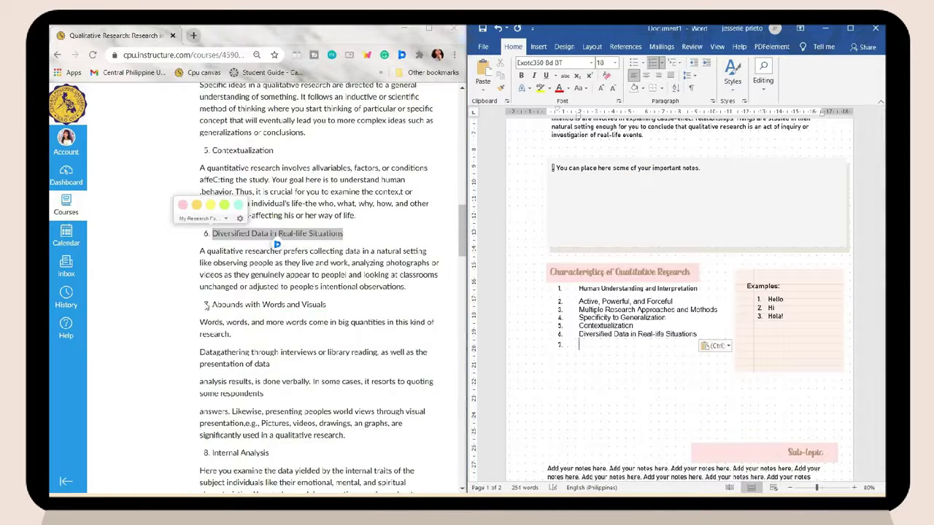
pyautogui.moveTo(212, 305); pyautogui.dragTo(327, 305)
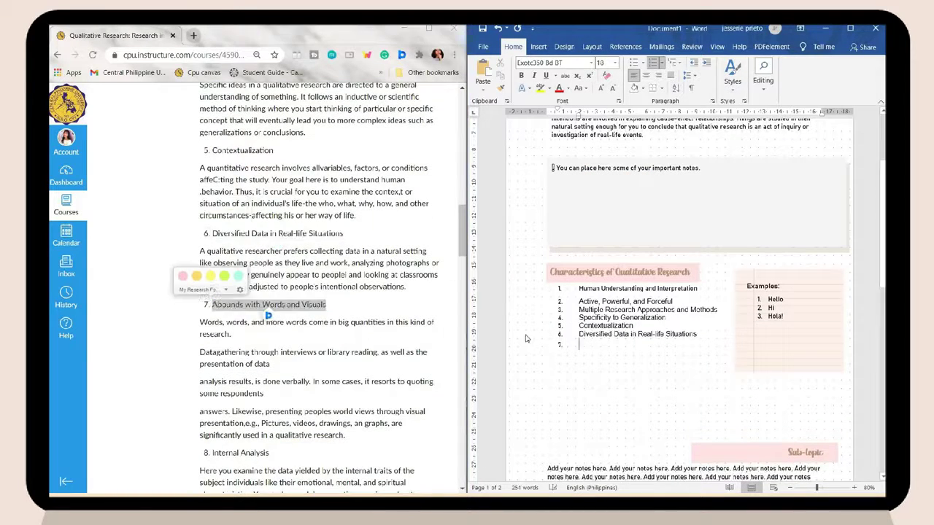
pyautogui.hotkey('ctrl', 'v')
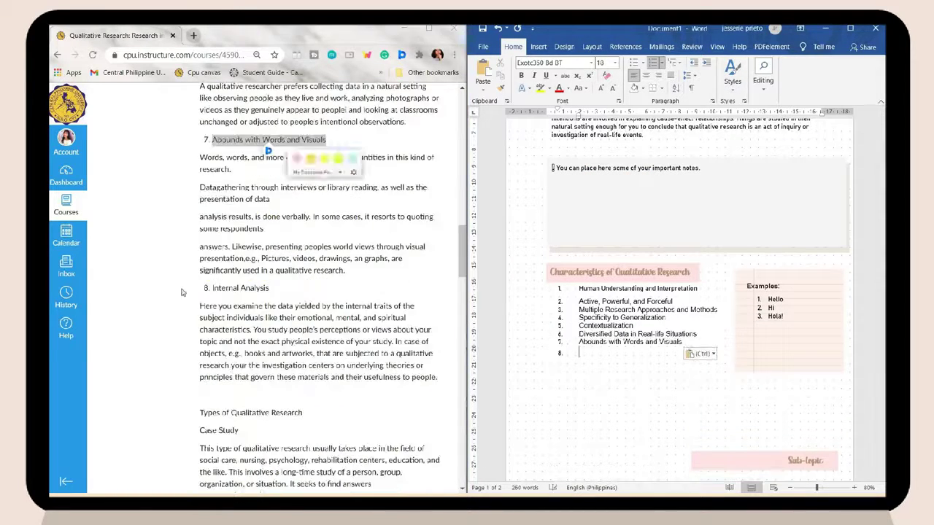
pyautogui.press('Return')
pyautogui.hotkey('ctrl', 'v')
pyautogui.scroll(-2, 589, 356)
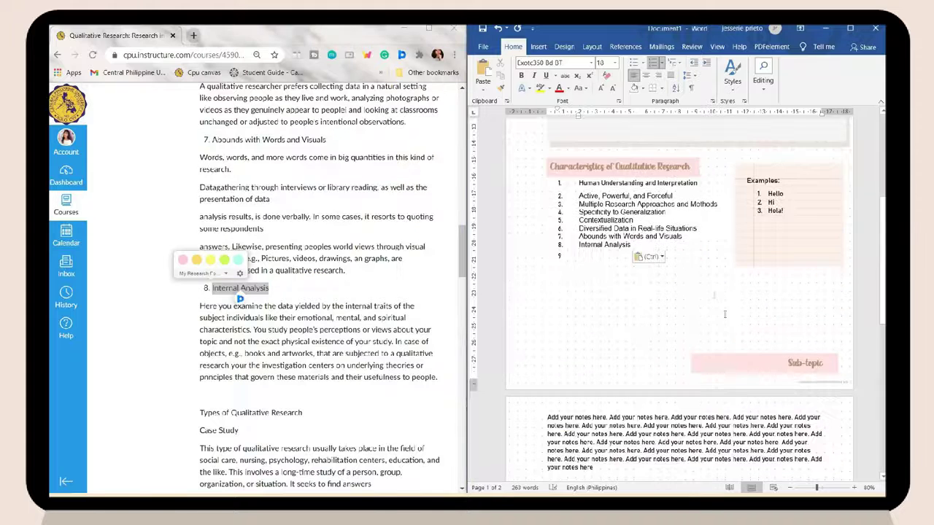
# Format the numbered characteristics list uniformly in Bahnschrift 12
pyautogui.scroll(1, 589, 356)
pyautogui.moveTo(632, 330); pyautogui.dragTo(578, 267)
pyautogui.hotkey('ctrl', 'space')
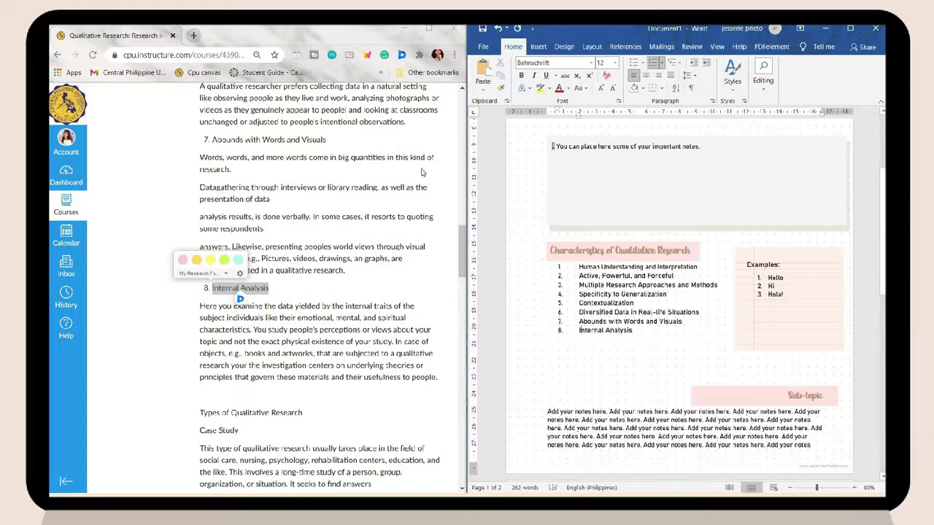
# Remove the lined note paper with its Examples text box and the blank line above the second Sub-topic bar
pyautogui.scroll(-2, 357, 252)
pyautogui.scroll(-10, 805, 334)
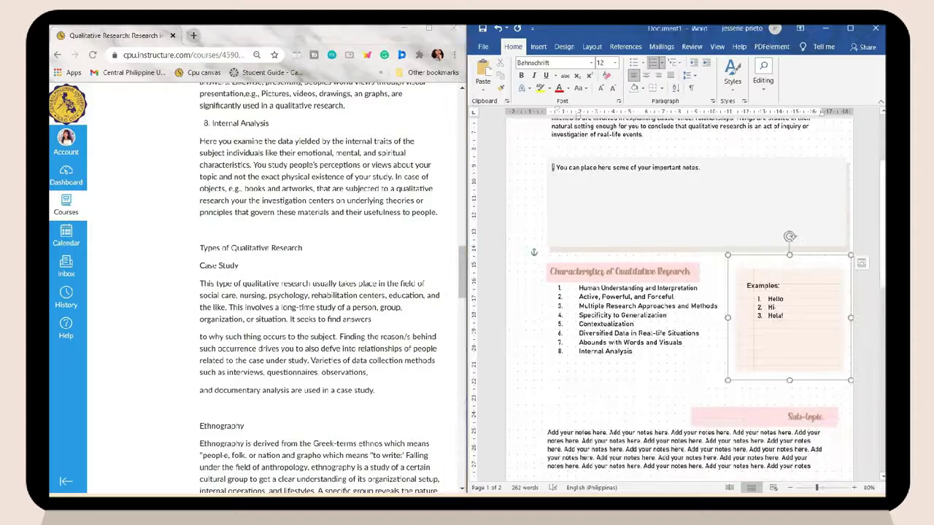
pyautogui.click(617, 446)
pyautogui.scroll(-3, 617, 445)
pyautogui.scroll(3, 759, 149)
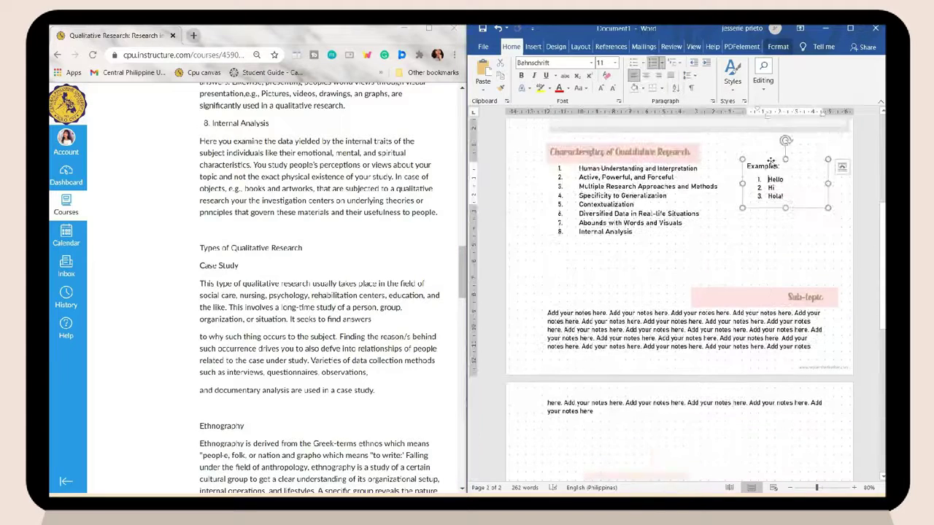
pyautogui.scroll(5, 808, 203)
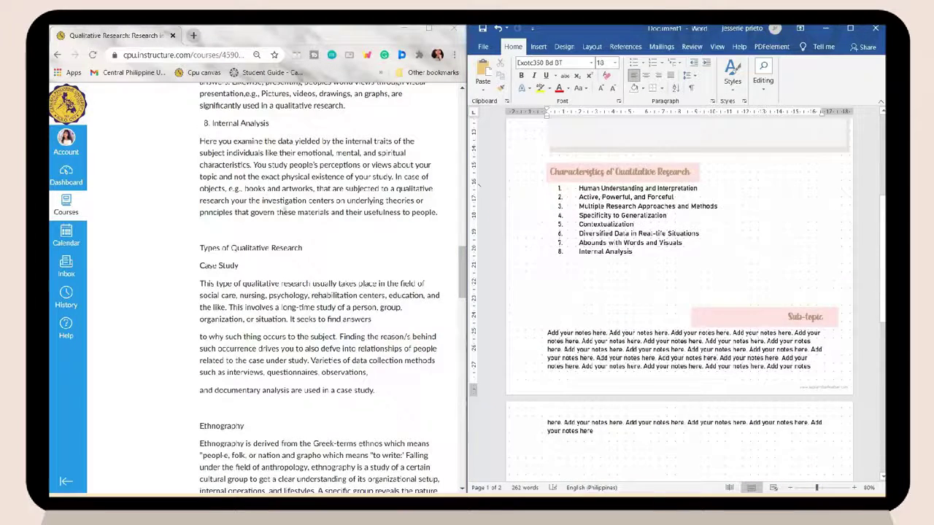
pyautogui.scroll(-2, 321, 292)
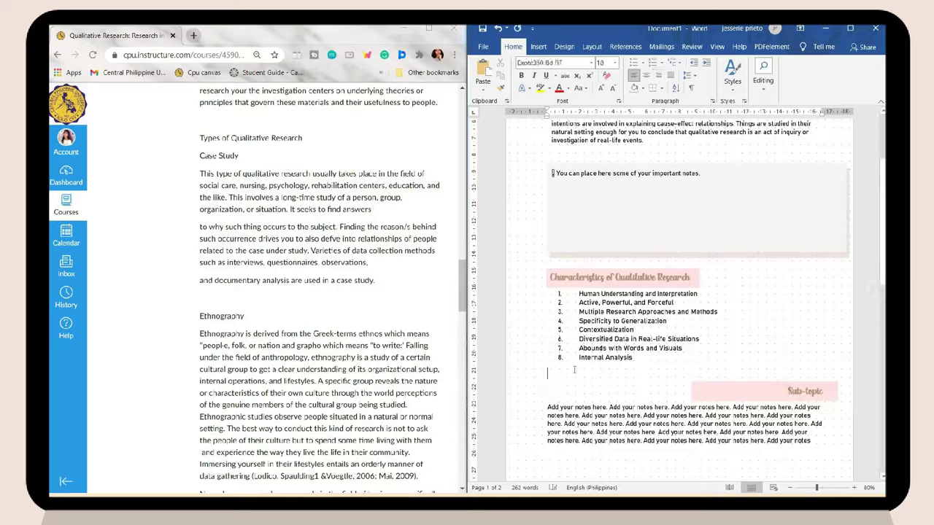
pyautogui.press('BackSpace')
# Replace the second Sub-topic label with the page's heading "Types of Qualitative Research" and right-align it
pyautogui.tripleClick(250, 139)
pyautogui.hotkey('ctrl', 'c')
pyautogui.tripleClick(805, 374)
pyautogui.hotkey('ctrl', 'v')
pyautogui.click(653, 397)
pyautogui.hotkey('shift', 'Home')
pyautogui.click(658, 76)
pyautogui.click(699, 374)
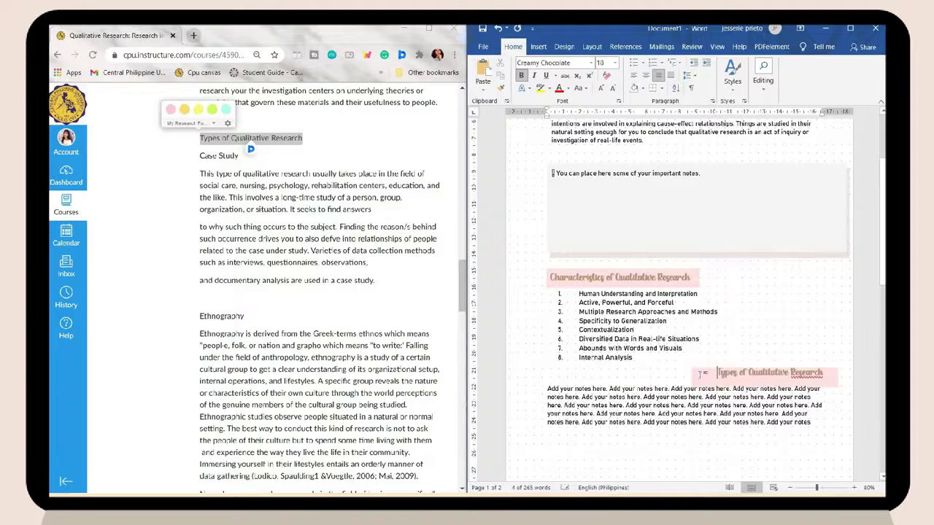
# Replace the placeholder notes under the "Types of Qualitative Research" bar with the page's Case Study heading and description, ending with "occurs to the subject."
pyautogui.moveTo(200, 156); pyautogui.dragTo(337, 227)
pyautogui.hotkey('ctrl', 'c')
pyautogui.click(549, 389)
pyautogui.hotkey('ctrl', 'v')
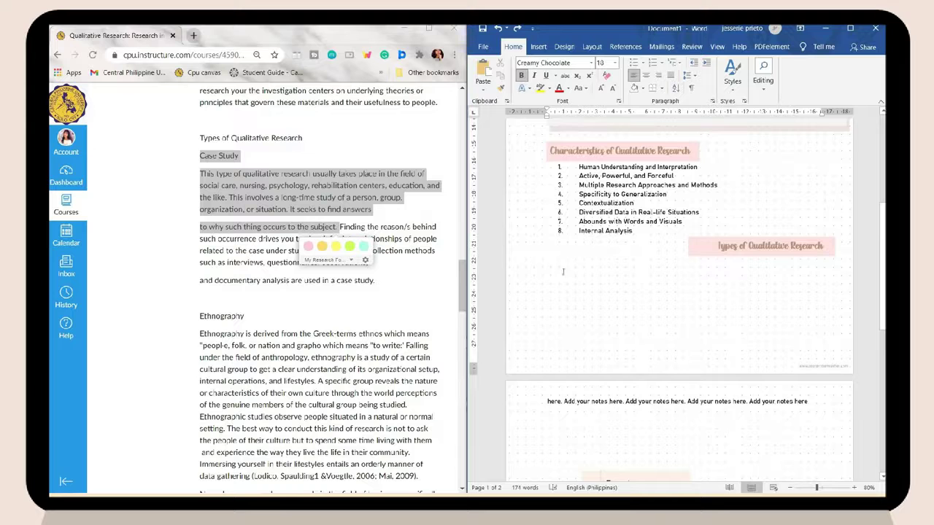
# Format the pasted Case Study heading and description uniformly in Bahnschrift 12
pyautogui.hotkey('shift', 'Up')
pyautogui.hotkey('shift', 'Up')
pyautogui.hotkey('shift', 'Up')
pyautogui.hotkey('shift', 'Up')
pyautogui.hotkey('shift', 'Up')
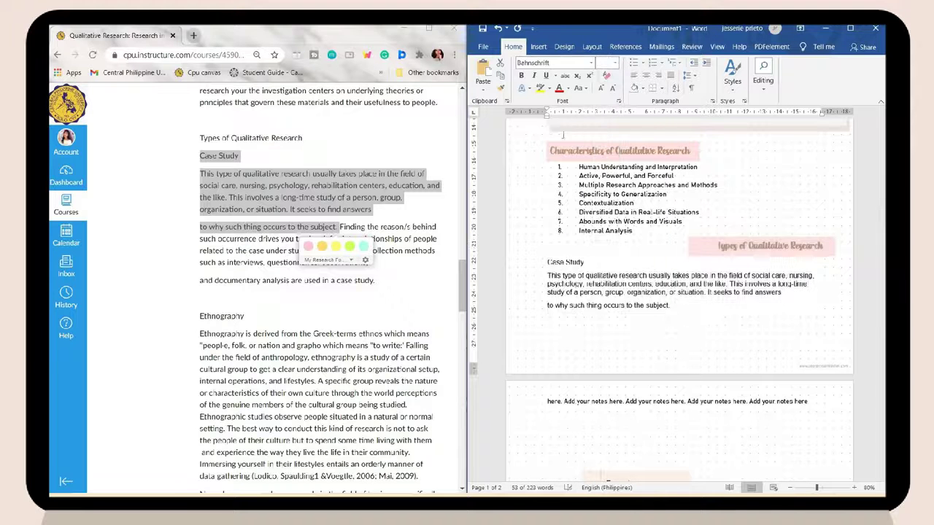
pyautogui.hotkey('ctrl', 'space')
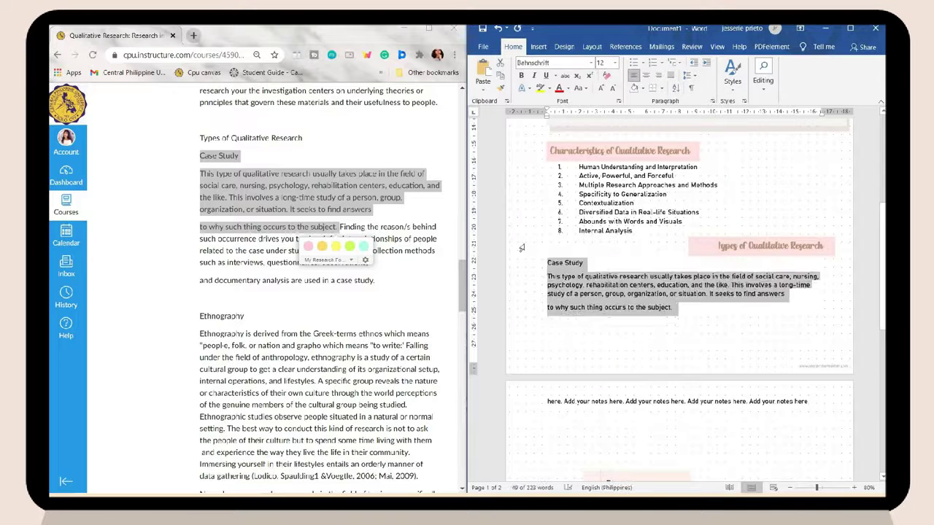
# Join the broken last line to the Case Study paragraph and turn the "Case Study" heading into lettered list item A
pyautogui.click(573, 316)
pyautogui.press('BackSpace')
pyautogui.hotkey('ctrl', 'Up')
pyautogui.hotkey('ctrl', 'Up')
pyautogui.click(675, 63)
pyautogui.click(671, 268)
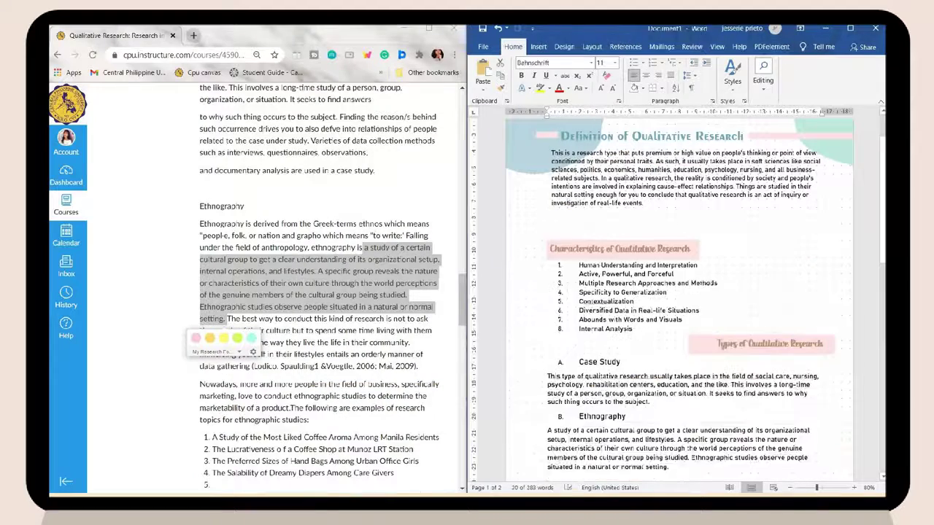
# Review the filled definition, characteristics and types sections and check the space on the second page for further notes
pyautogui.scroll(4, 807, 268)
pyautogui.scroll(-5, 807, 268)
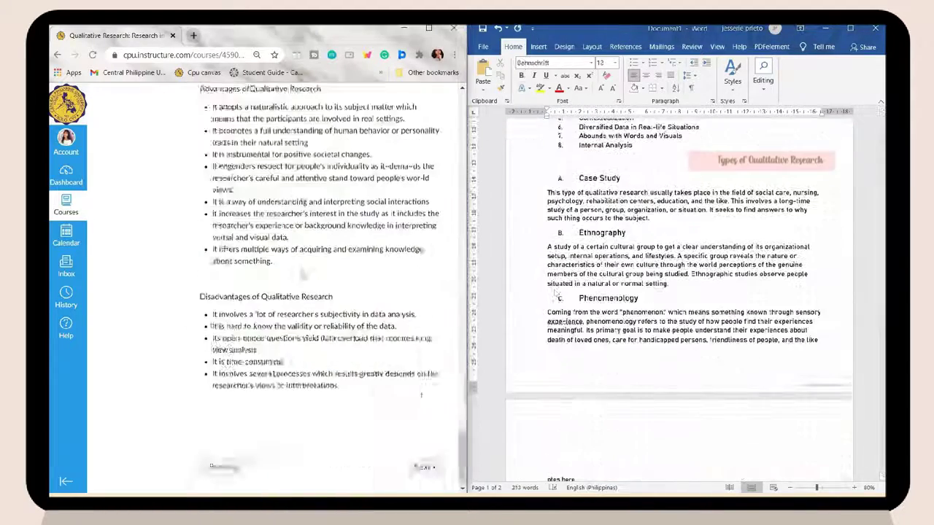
pyautogui.scroll(2, 328, 284)
pyautogui.scroll(3, 699, 272)
pyautogui.scroll(4, 699, 271)
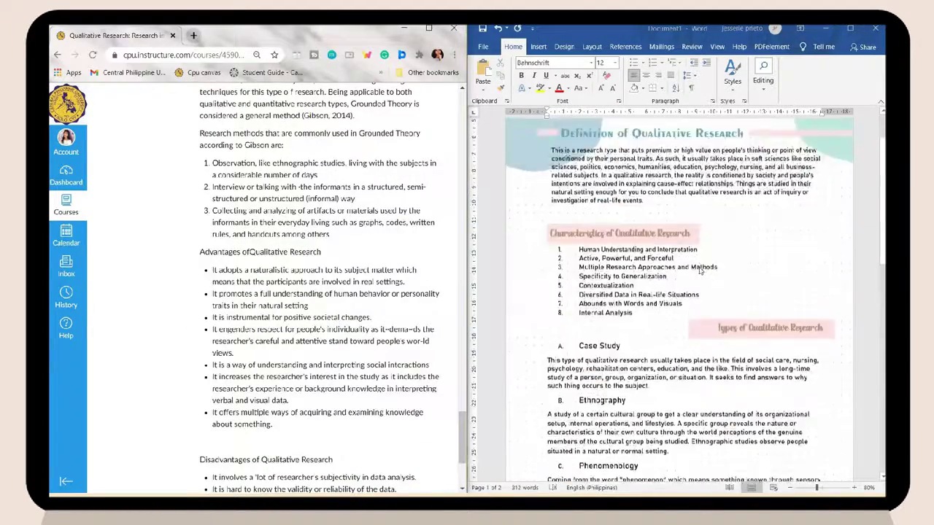
pyautogui.scroll(-5, 699, 272)
pyautogui.scroll(3, 328, 285)
pyautogui.scroll(-5, 328, 285)
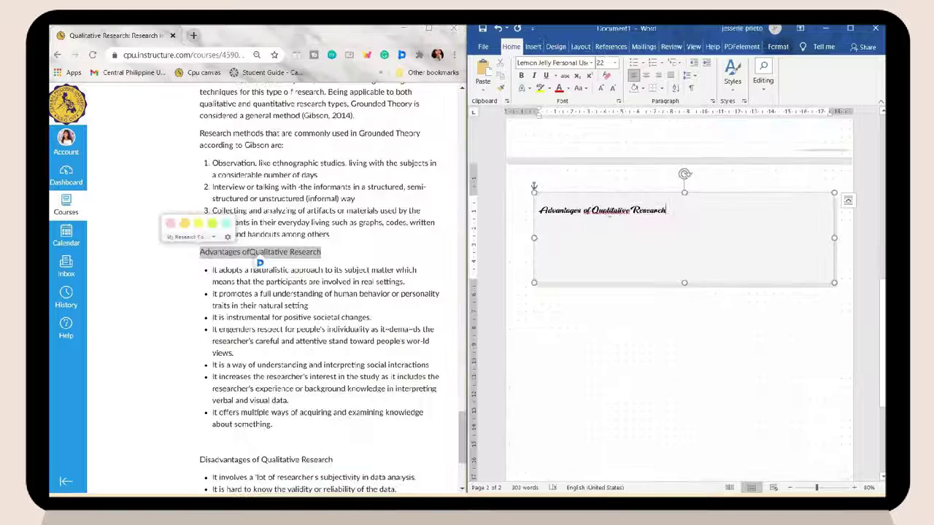
# Copy the page's advantages bullet list into the grey note box below its "Advantages of Qualitative Research" heading
pyautogui.click(591, 210)
pyautogui.moveTo(260, 263); pyautogui.dragTo(274, 426)
pyautogui.hotkey('ctrl', 'c')
pyautogui.click(609, 289)
pyautogui.hotkey('ctrl', 'v')
pyautogui.click(832, 312)
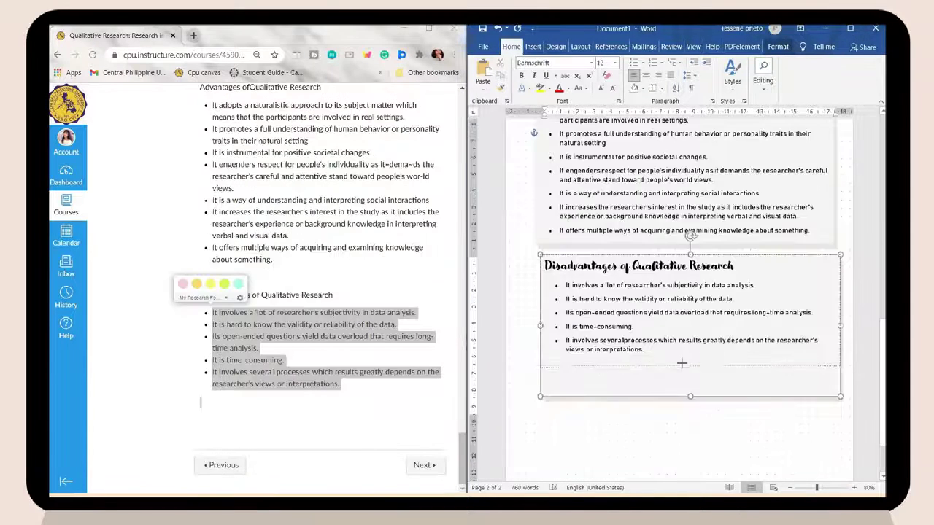
# Format the theory description in the small note paper beside the Grounded Theory methods in Bahnschrift with black text
pyautogui.scroll(3, 686, 291)
pyautogui.scroll(-3, 835, 365)
pyautogui.scroll(-3, 835, 365)
pyautogui.scroll(5, 835, 365)
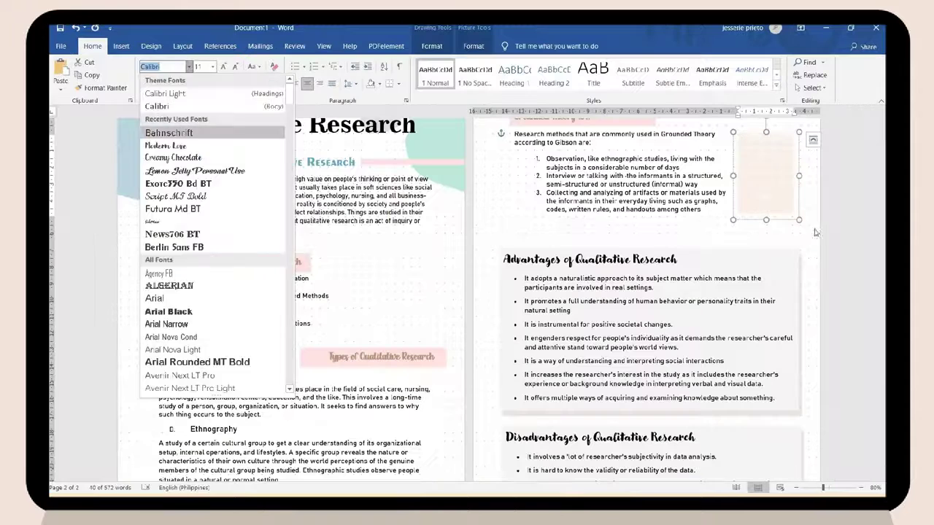
pyautogui.click(766, 210)
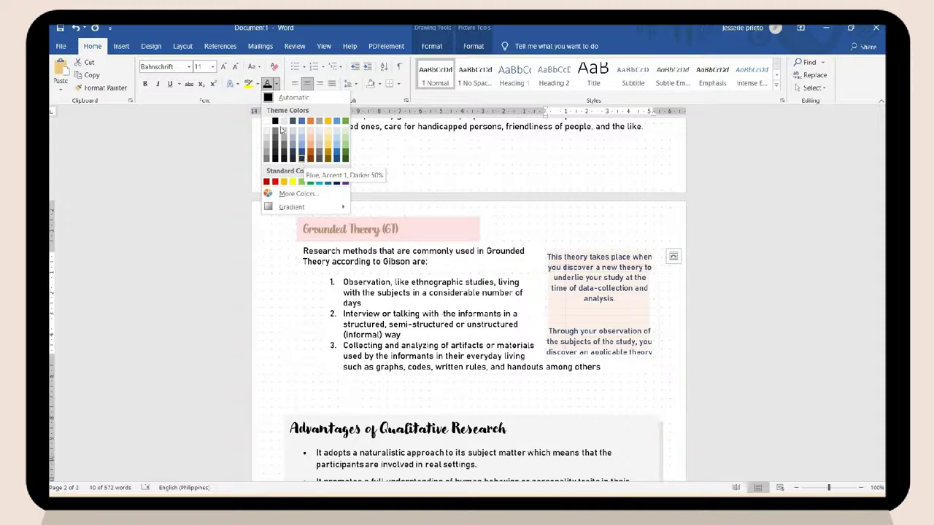
pyautogui.click(543, 251)
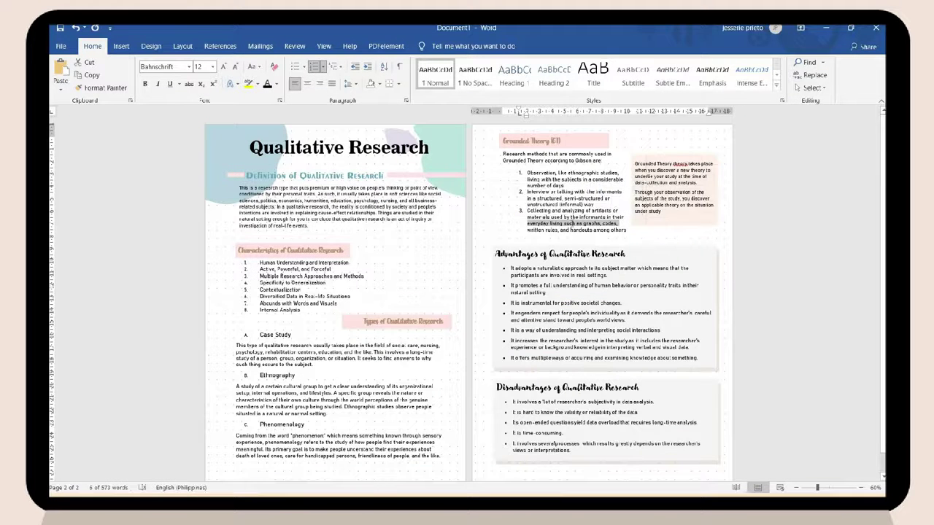
pyautogui.scroll(-1, 719, 284)
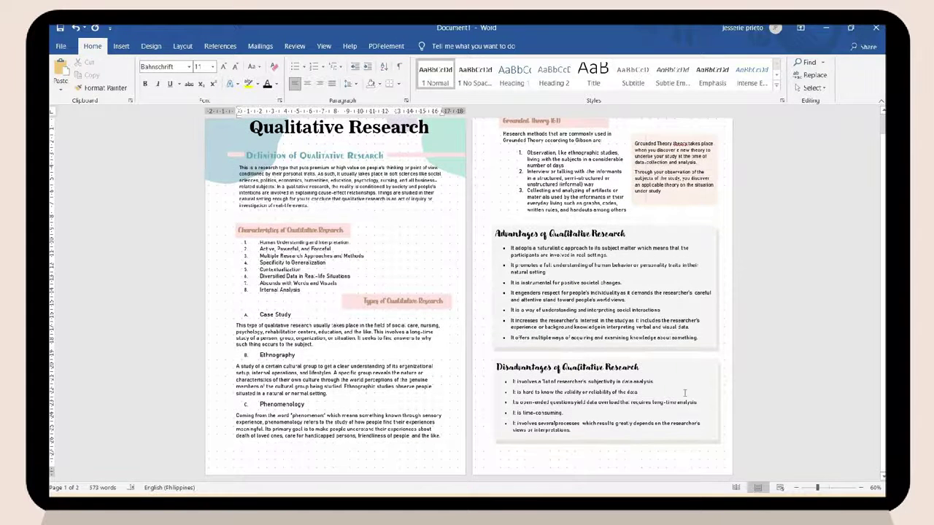
pyautogui.scroll(1, 679, 401)
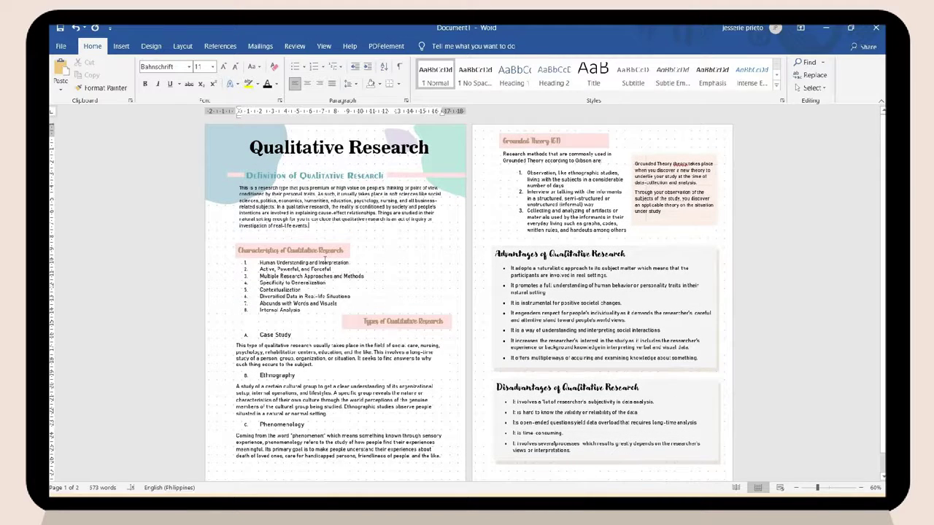
pyautogui.scroll(3, 353, 261)
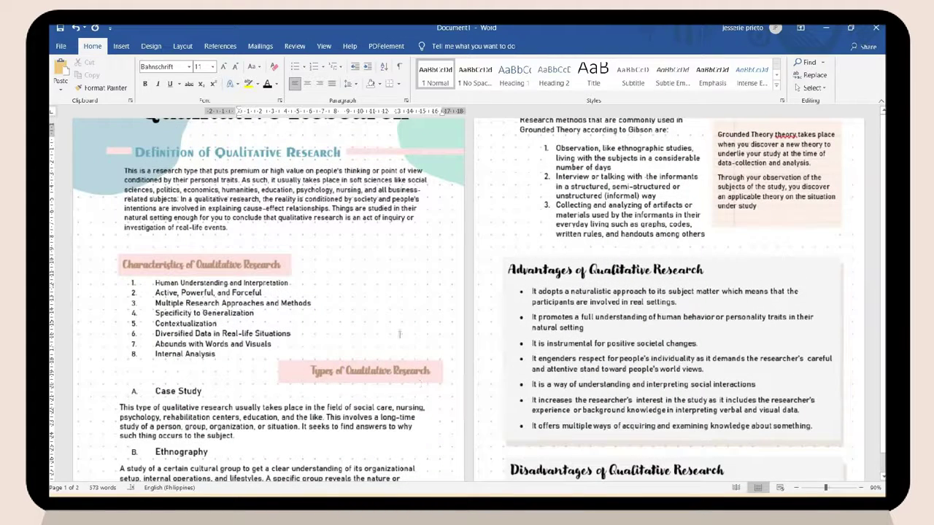